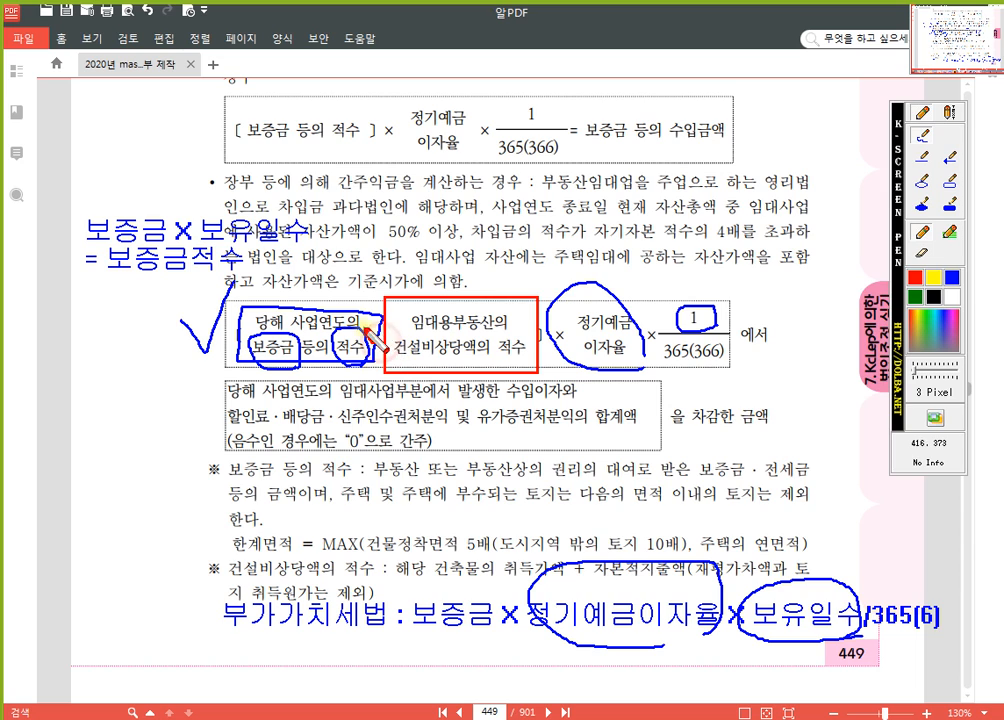
# Circle the minus sign in the deposit formula in red and add the red text note "토지 제외" beside the formula
pyautogui.moveTo(381, 318); pyautogui.dragTo(376, 340)
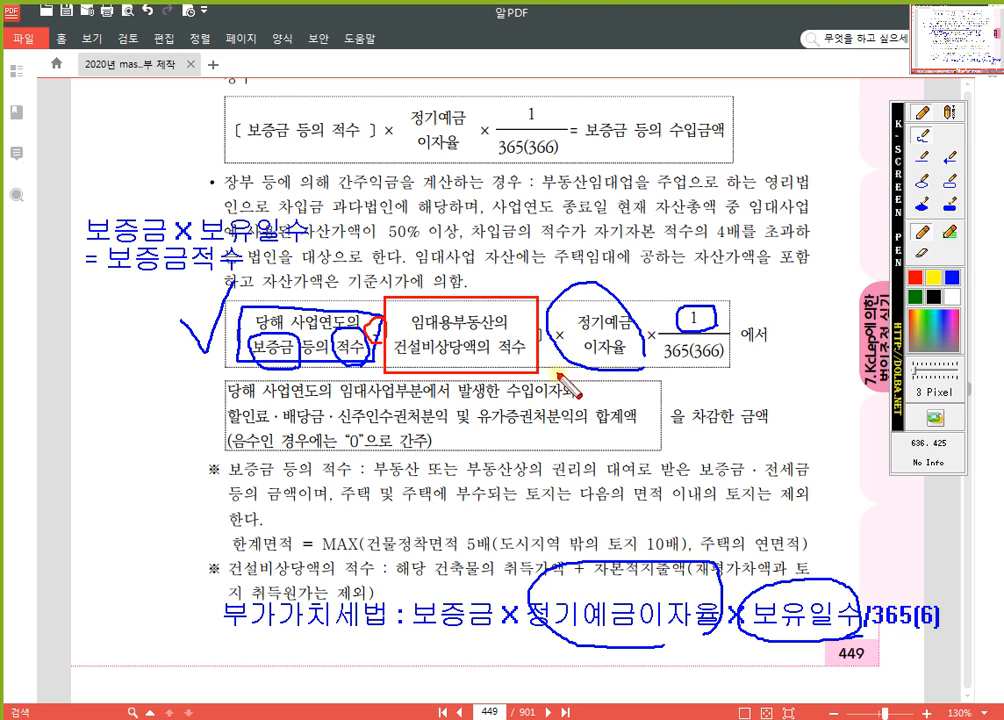
pyautogui.click(951, 183)
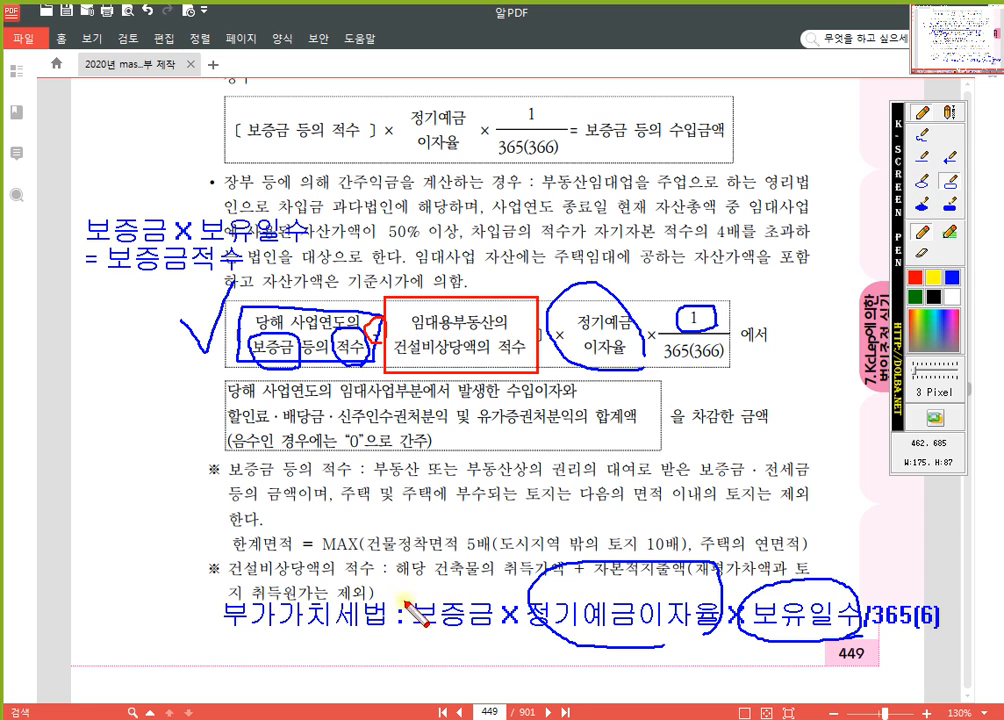
pyautogui.click(949, 113)
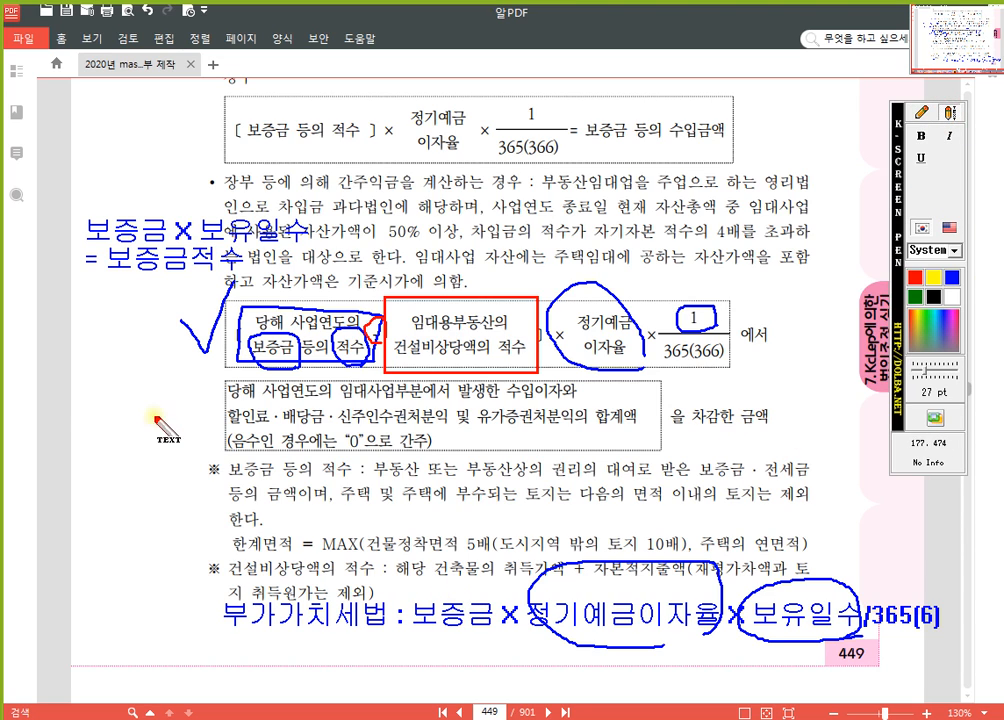
pyautogui.click(92, 408)
pyautogui.write('툿')
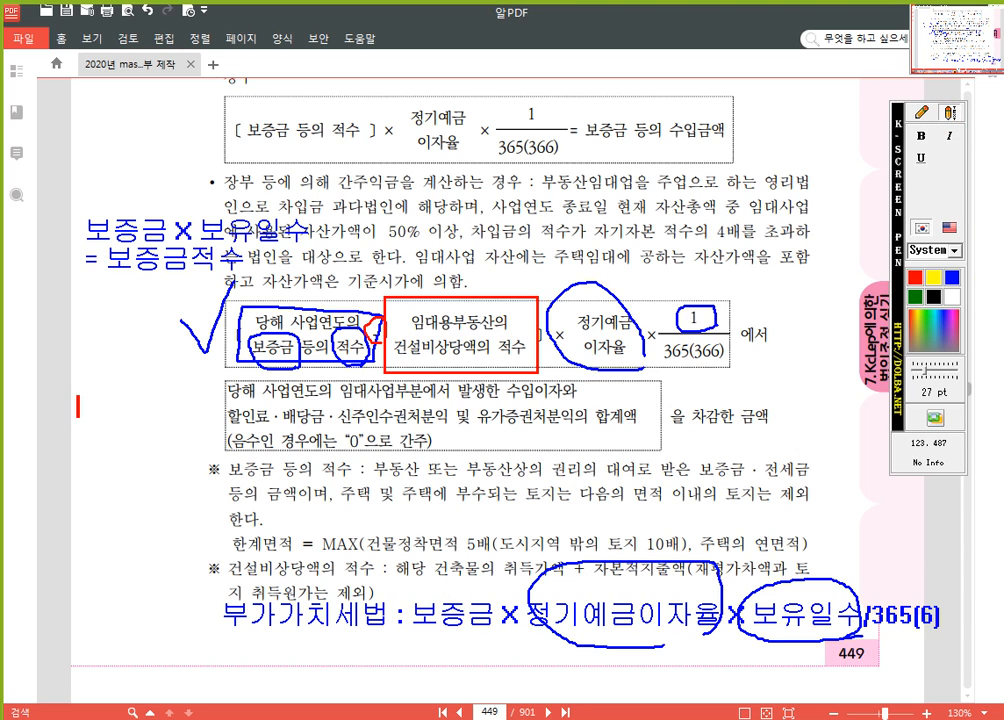
pyautogui.write('지 제외')
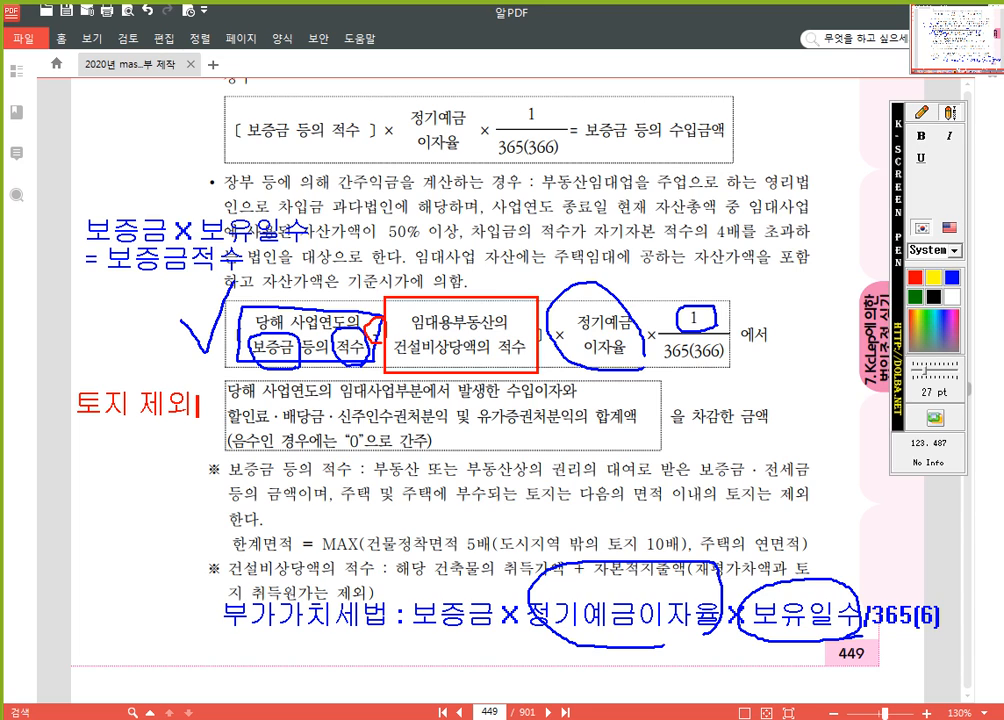
# Frame the "토지 제외" note with a red rectangle and draw a star at its upper corner
pyautogui.click(922, 113)
pyautogui.moveTo(53, 362); pyautogui.dragTo(190, 438)
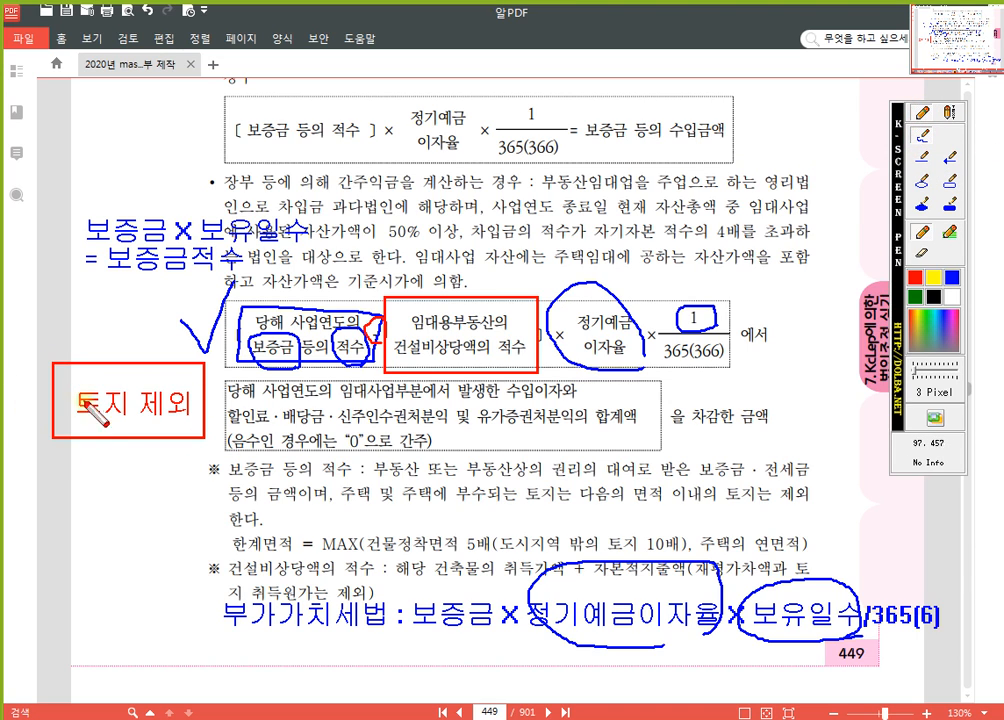
pyautogui.moveTo(64, 333)
pyautogui.mouseDown()
pyautogui.moveTo(40, 358)
pyautogui.moveTo(49, 347)
pyautogui.moveTo(36, 338)
pyautogui.moveTo(66, 336)
pyautogui.mouseUp()
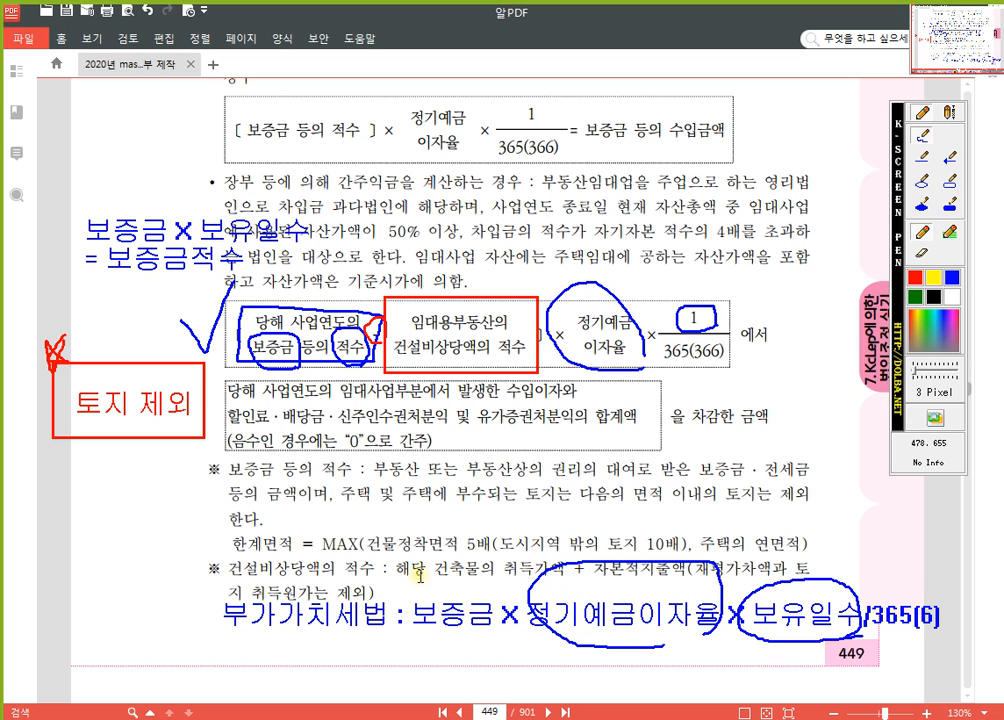
# Exit the screen pen and highlight "토지 취득원가는 제외" and "건설비상당액의 적수" in the last note on page 449
pyautogui.press('Escape')
pyautogui.scroll(-3, 463, 572)
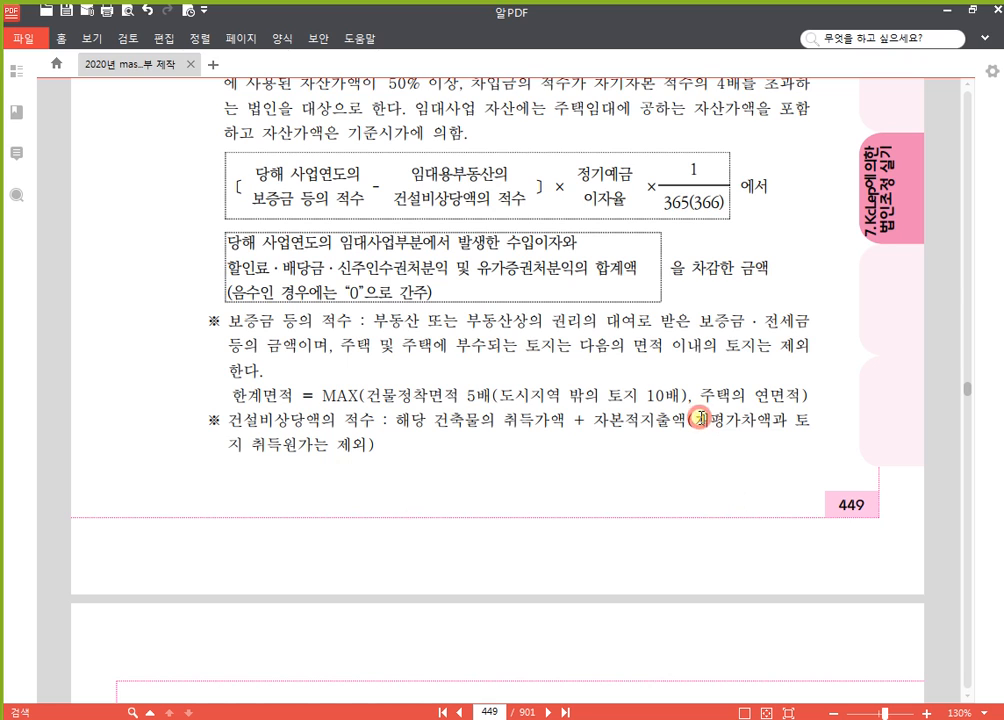
pyautogui.moveTo(797, 420); pyautogui.dragTo(480, 451)
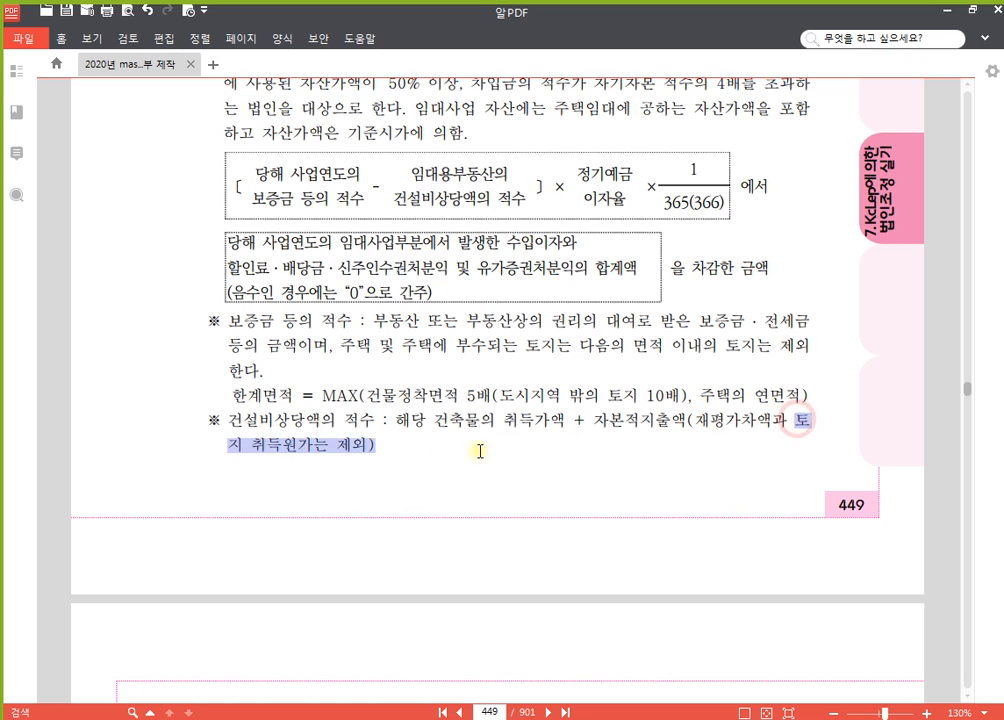
pyautogui.click(362, 420)
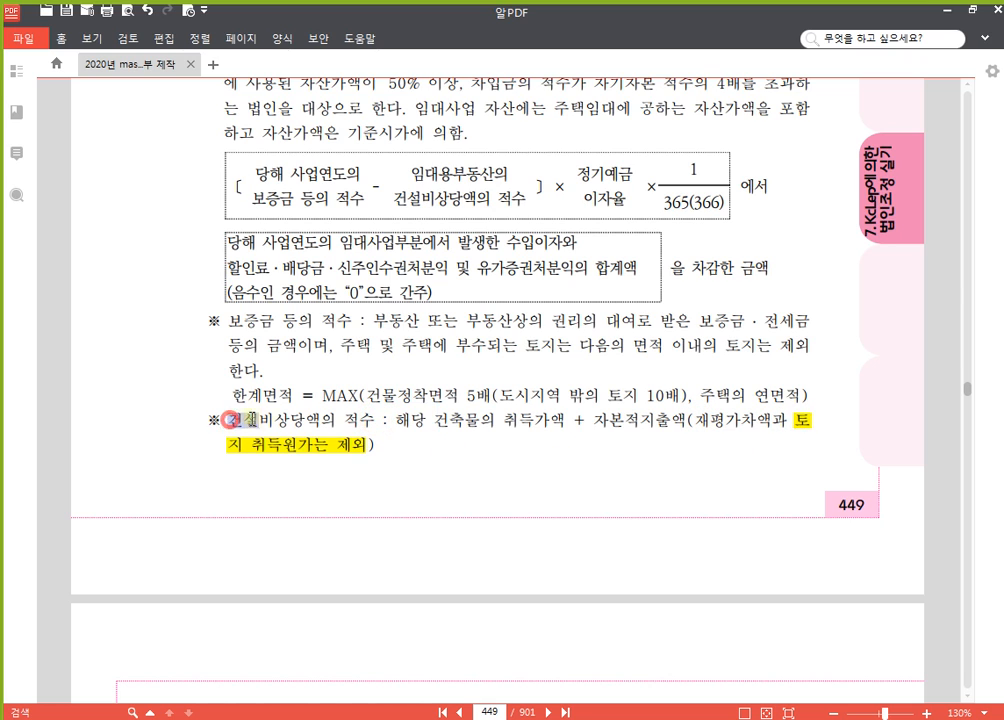
pyautogui.moveTo(233, 419); pyautogui.dragTo(376, 420)
pyautogui.click(376, 391)
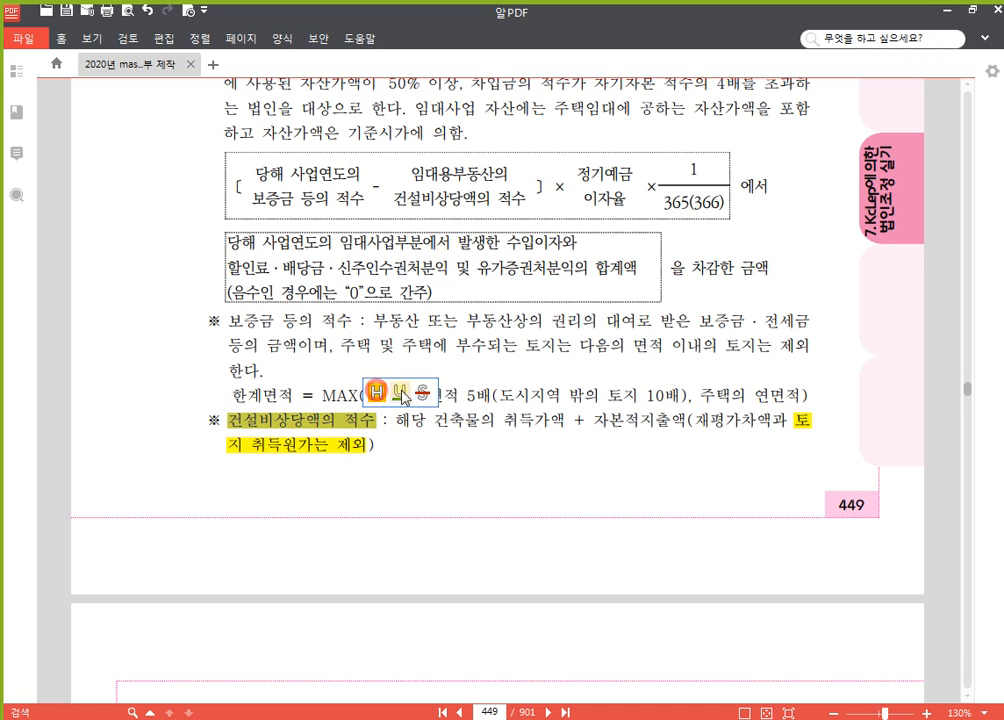
pyautogui.click(539, 420)
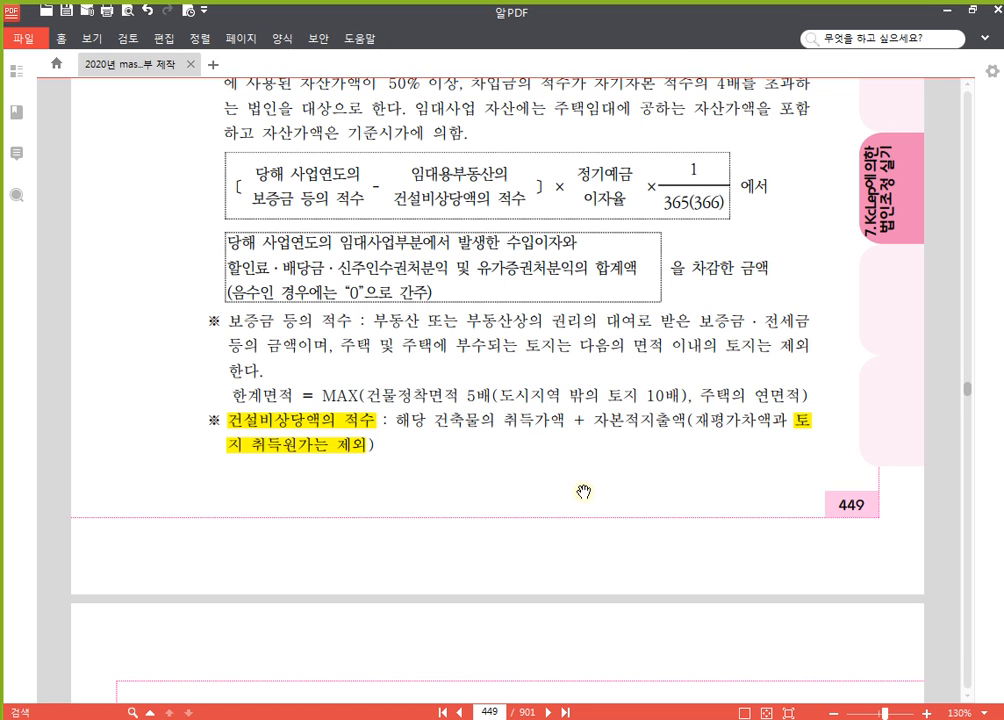
# Strike through the land acquisition cost "토지 ₩300,000,000(450㎡)" in the worked example on page 450
pyautogui.scroll(-3, 565, 508)
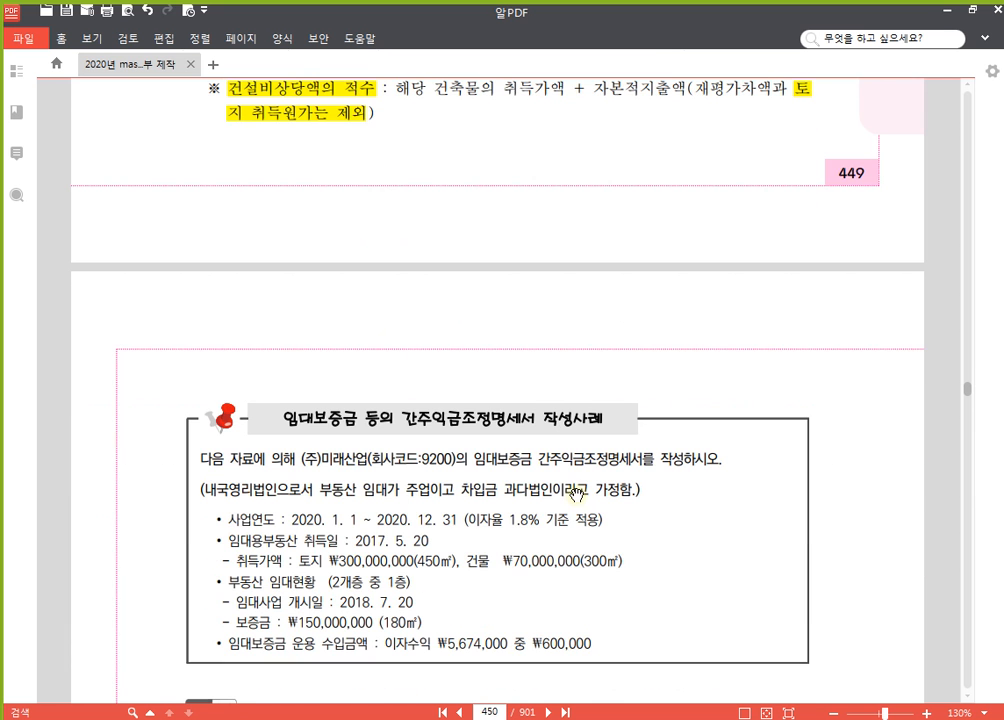
pyautogui.scroll(-2, 580, 504)
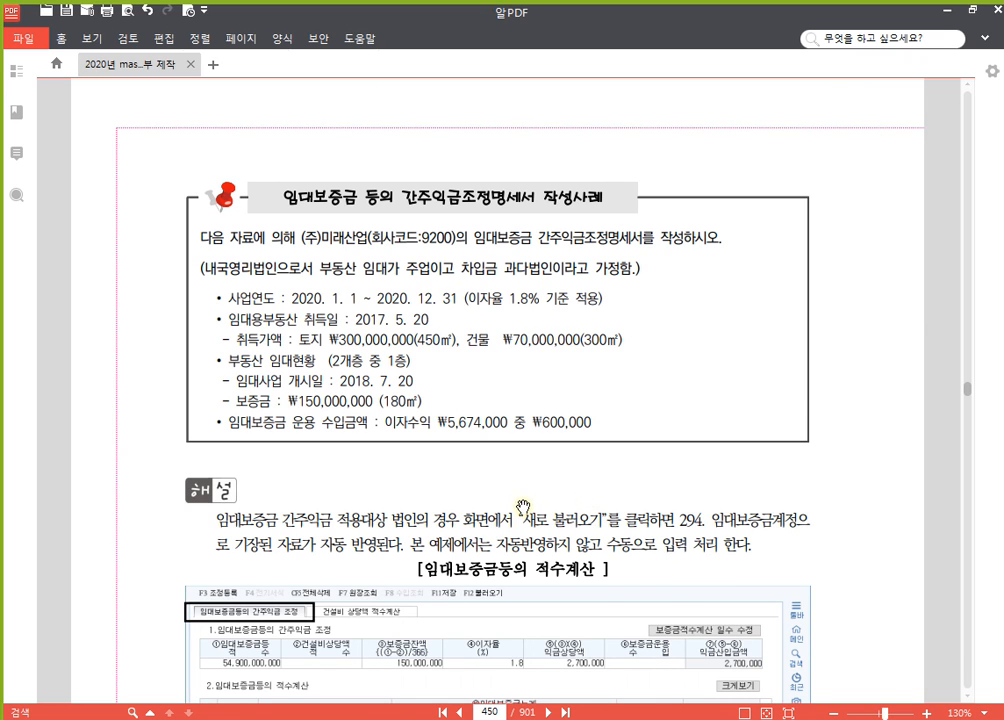
pyautogui.moveTo(529, 469); pyautogui.dragTo(528, 449)
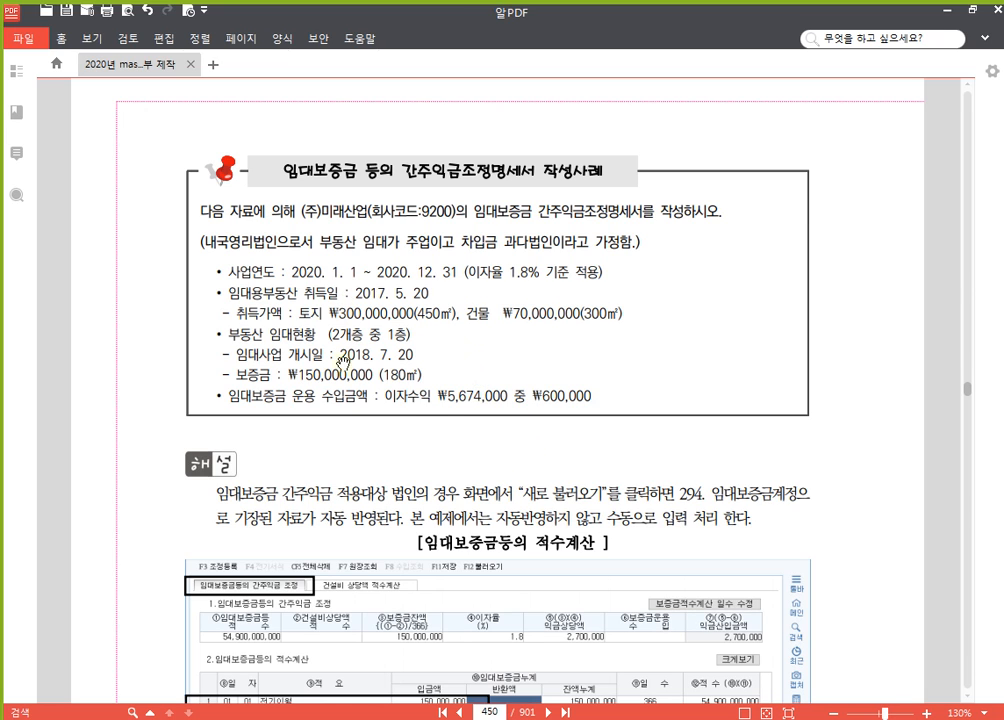
pyautogui.scroll(-1, 417, 430)
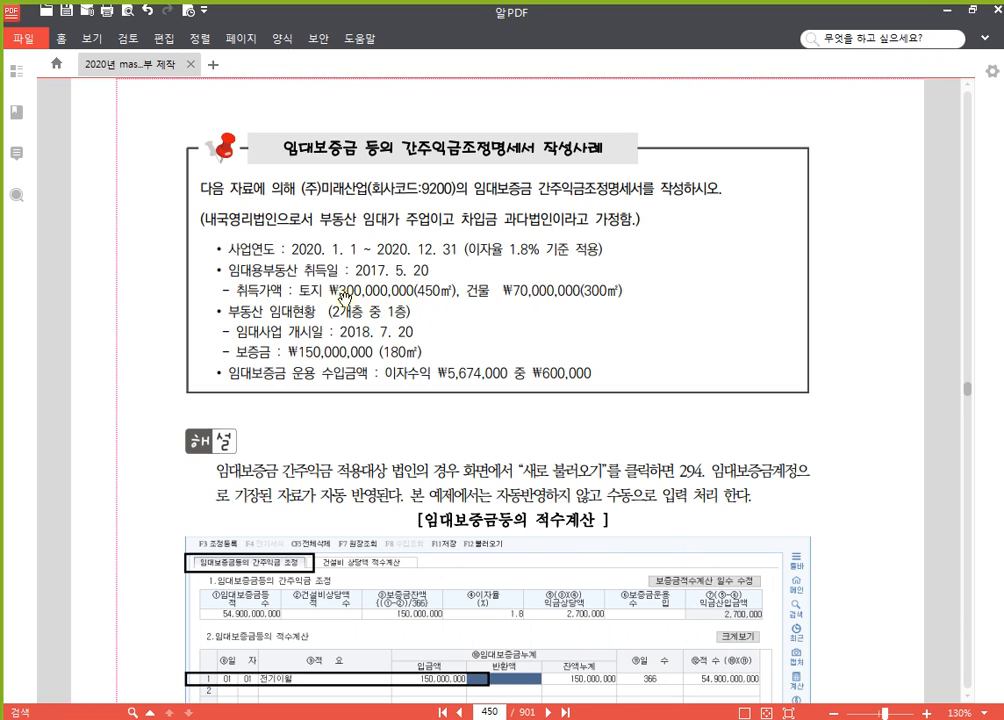
pyautogui.moveTo(301, 290); pyautogui.dragTo(453, 290)
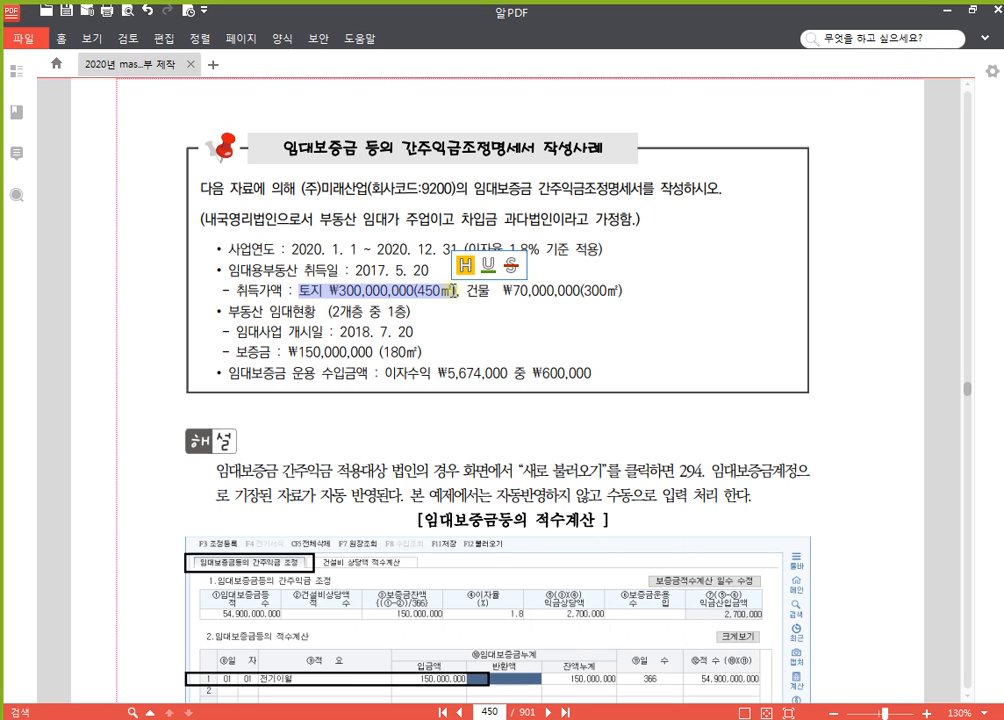
pyautogui.click(511, 266)
pyautogui.click(397, 311)
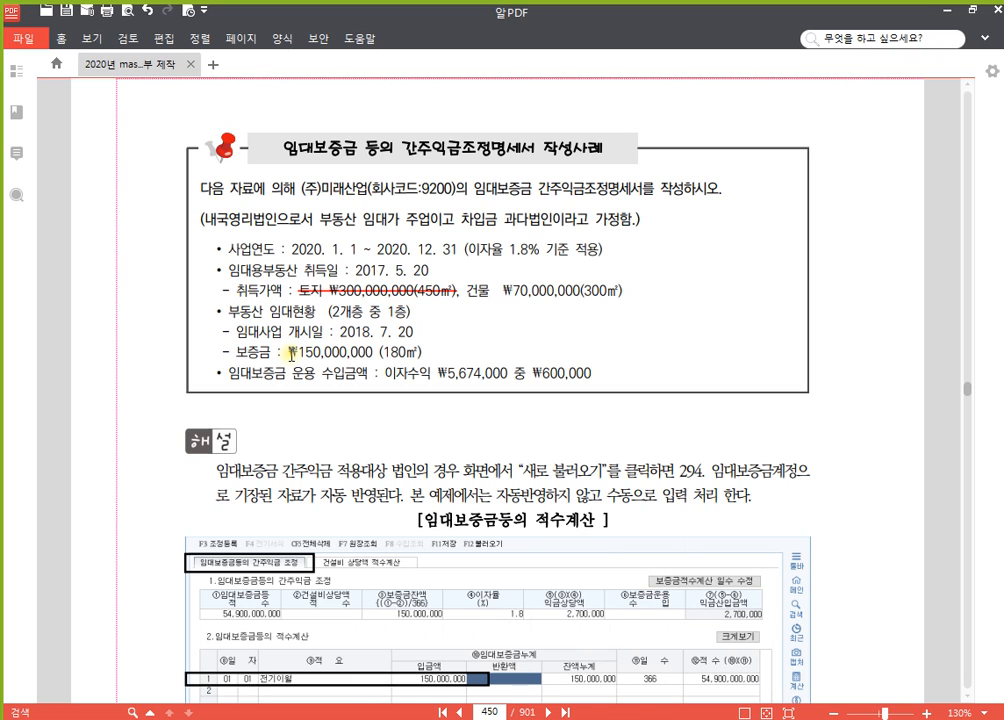
# Highlight the deposit "₩150,000,000 (180㎡)" and the building cost "건물 ₩70,000,000(300㎡)" in the worked example
pyautogui.moveTo(291, 353); pyautogui.dragTo(420, 352)
pyautogui.click(381, 328)
pyautogui.click(428, 328)
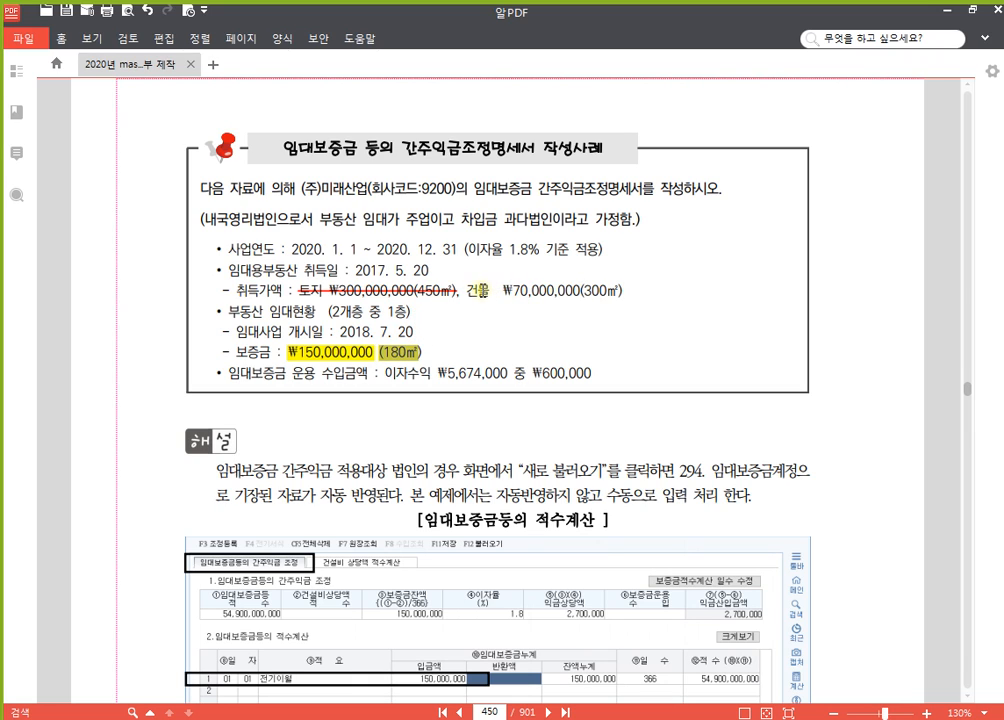
pyautogui.moveTo(465, 291); pyautogui.dragTo(624, 292)
pyautogui.click(589, 268)
pyautogui.click(630, 265)
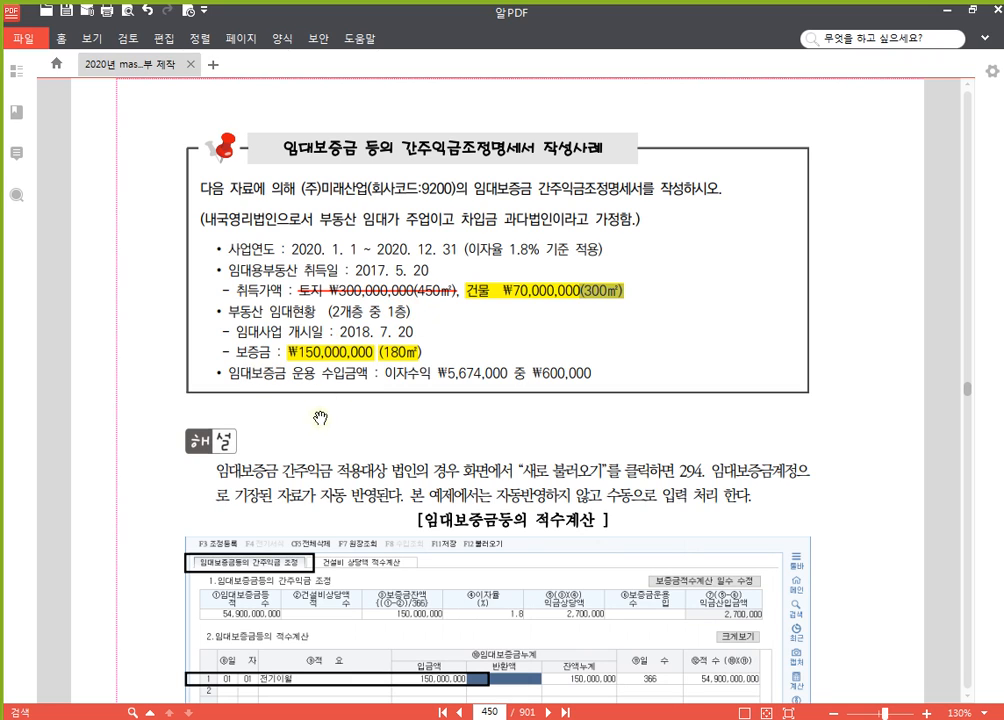
# Highlight the deposit operating income amount "₩600,000" in the last line of the worked example
pyautogui.click(580, 374)
pyautogui.moveTo(580, 374); pyautogui.dragTo(532, 374)
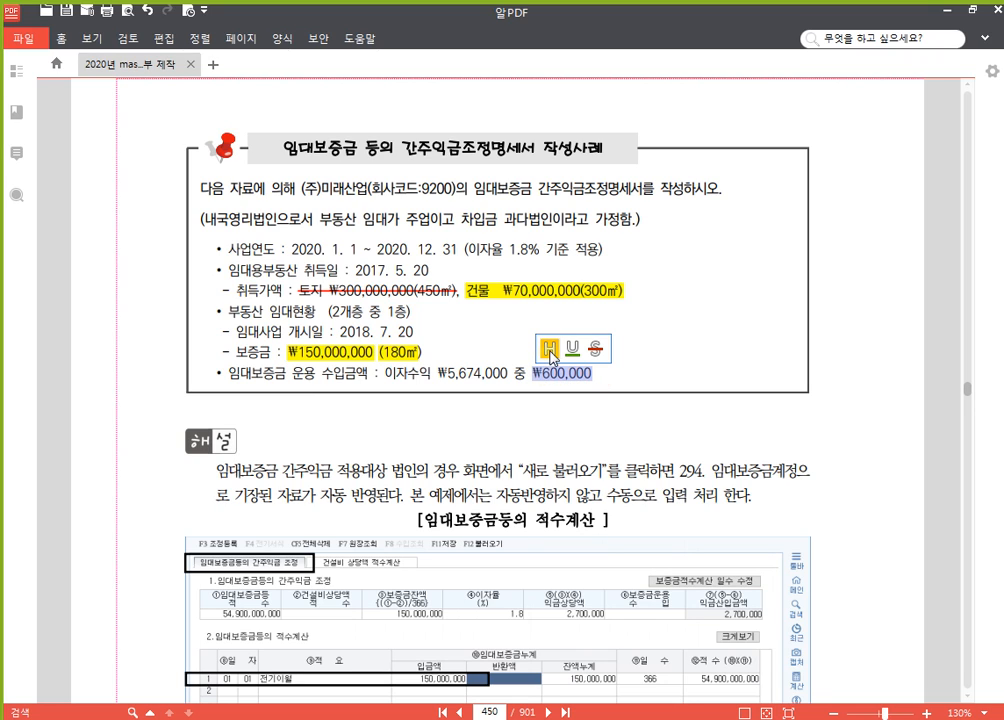
pyautogui.click(549, 349)
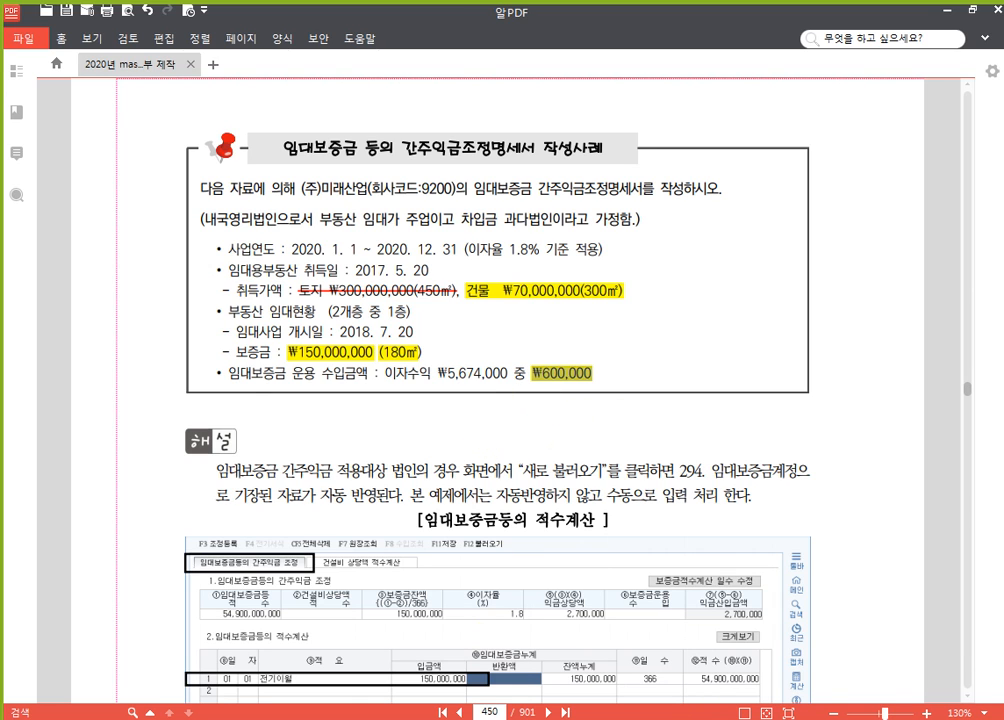
# Switch to the 임대보증금등의간주익금조정명세서 form and examine the section 1 adjustment fields and their link to the section 2 deposit calculation
pyautogui.click(688, 719)
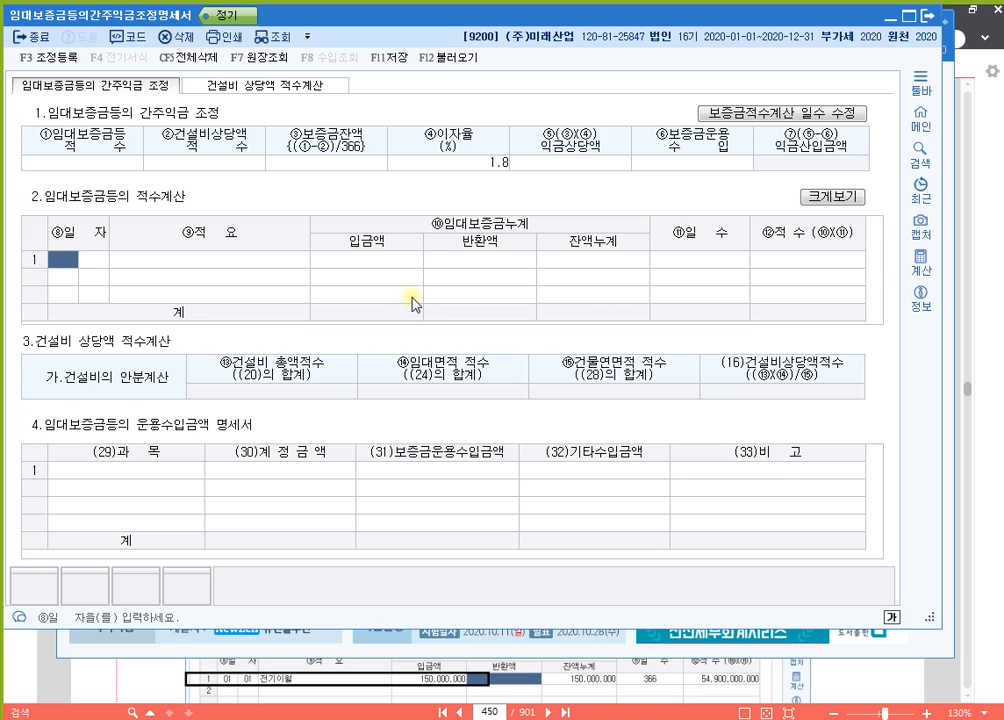
pyautogui.click(105, 164)
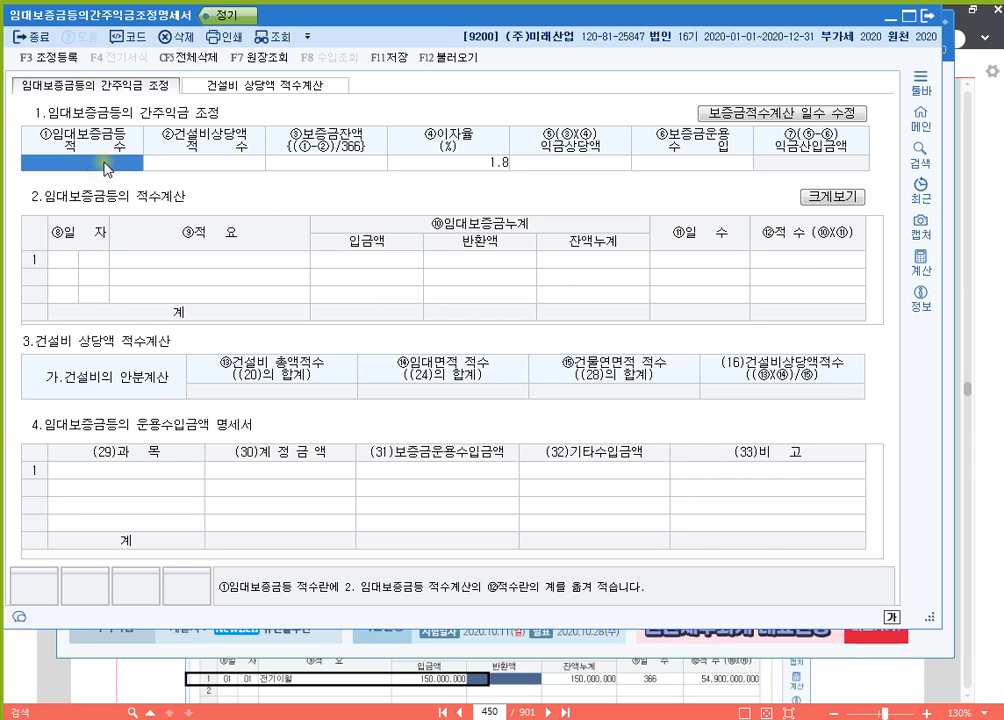
pyautogui.click(243, 166)
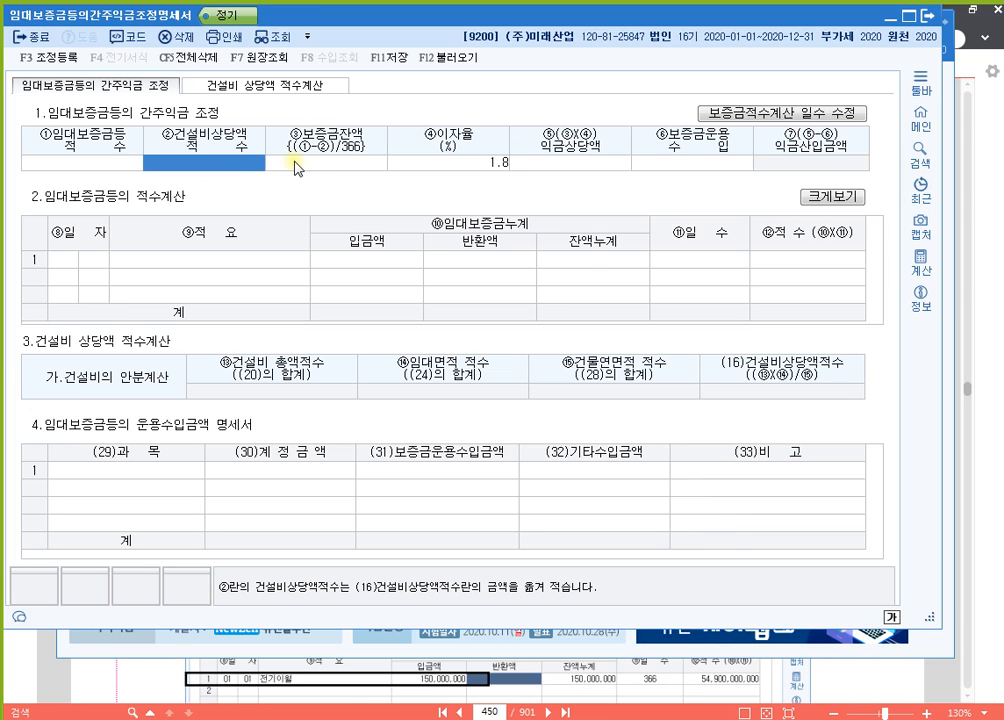
pyautogui.click(345, 162)
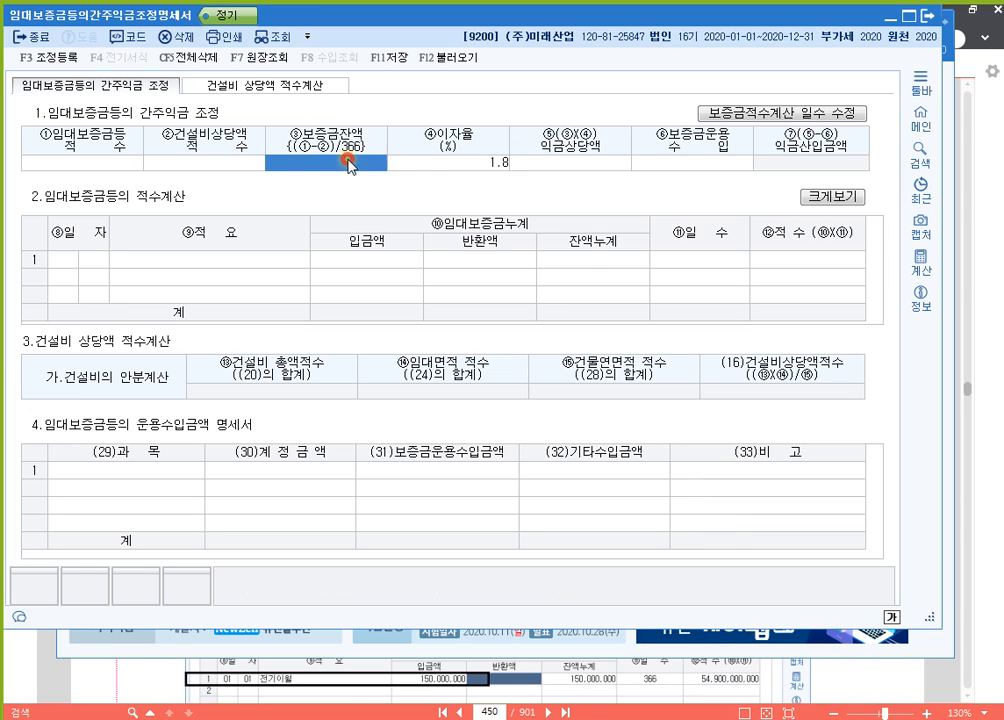
pyautogui.click(475, 165)
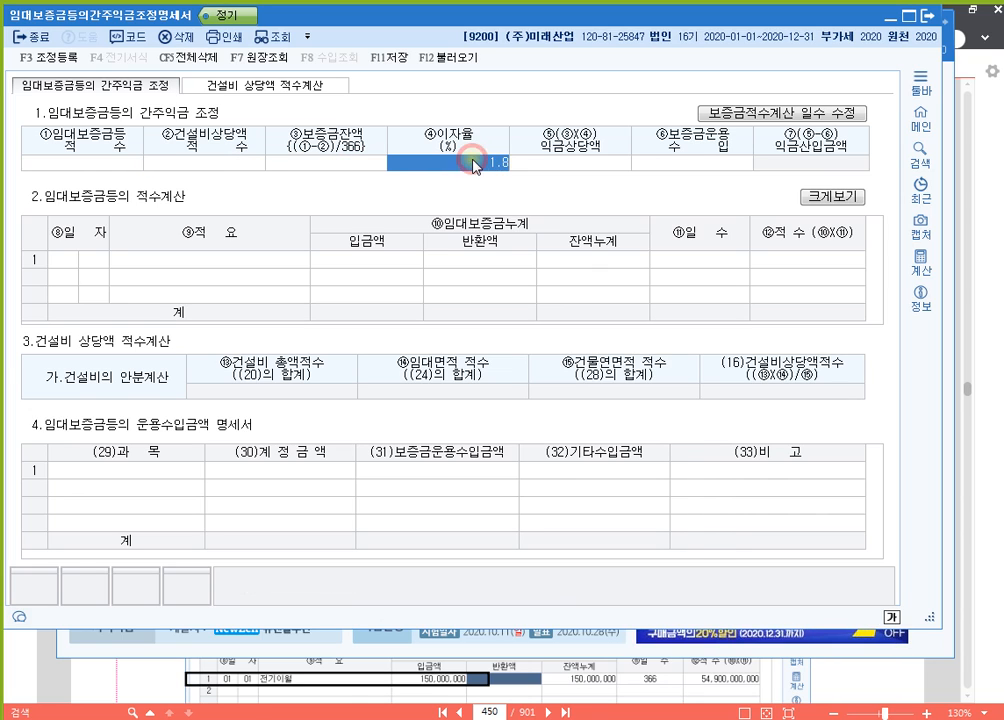
pyautogui.click(589, 166)
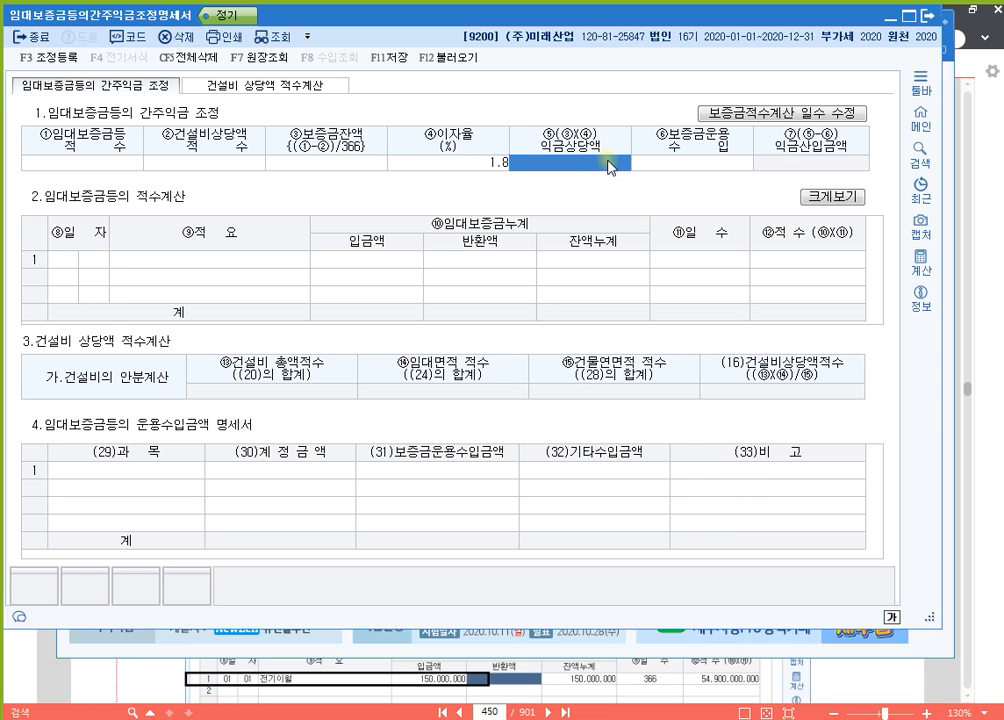
pyautogui.click(716, 166)
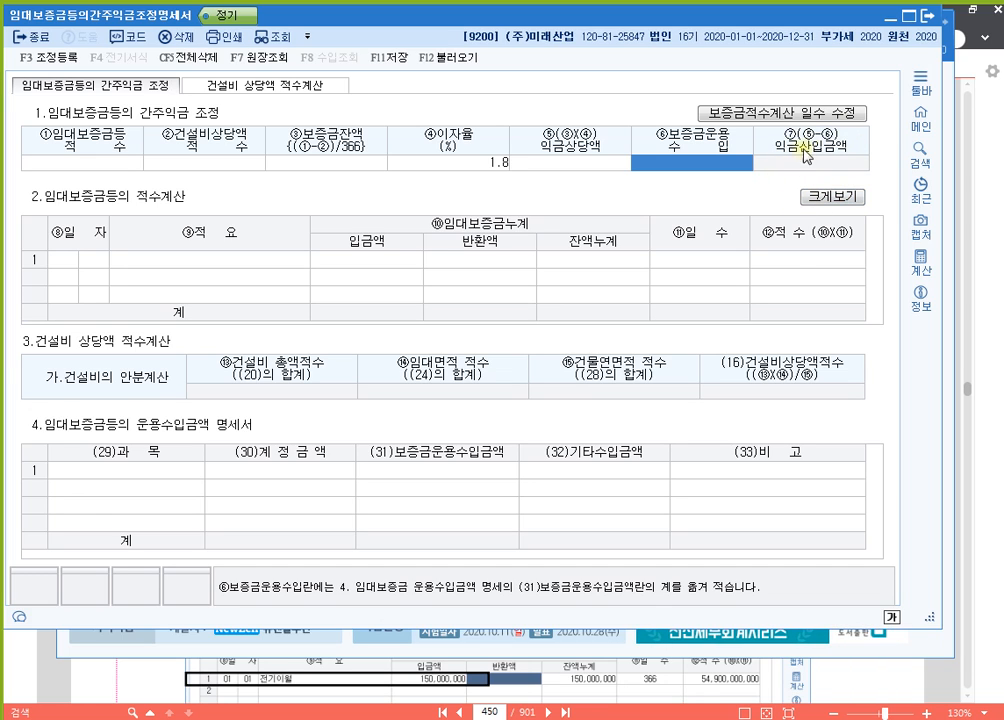
pyautogui.click(90, 161)
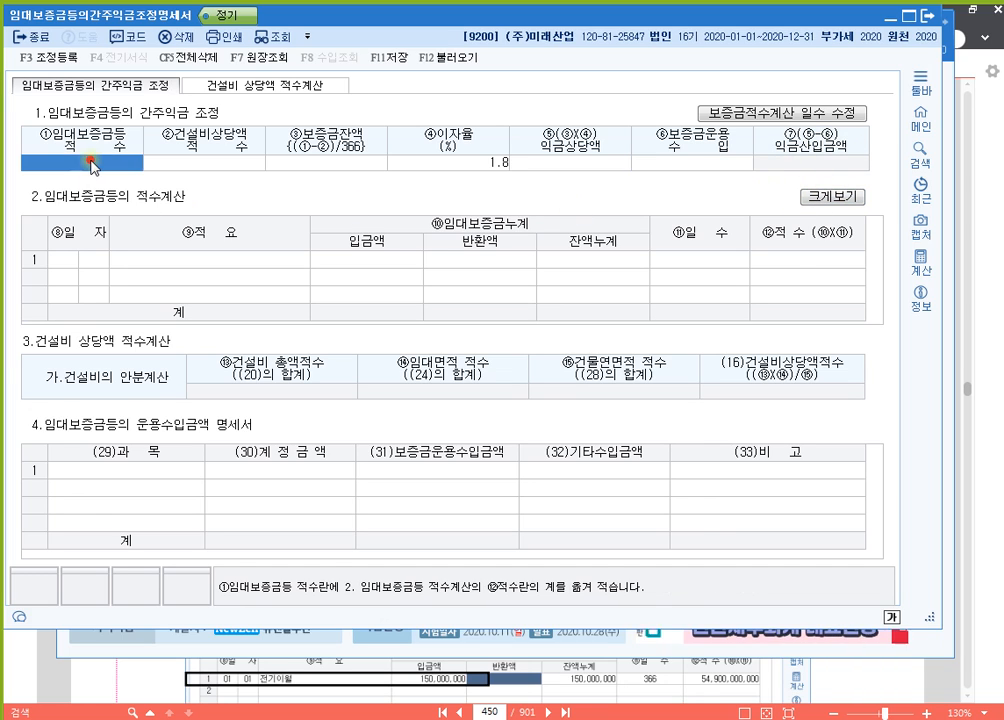
pyautogui.click(64, 261)
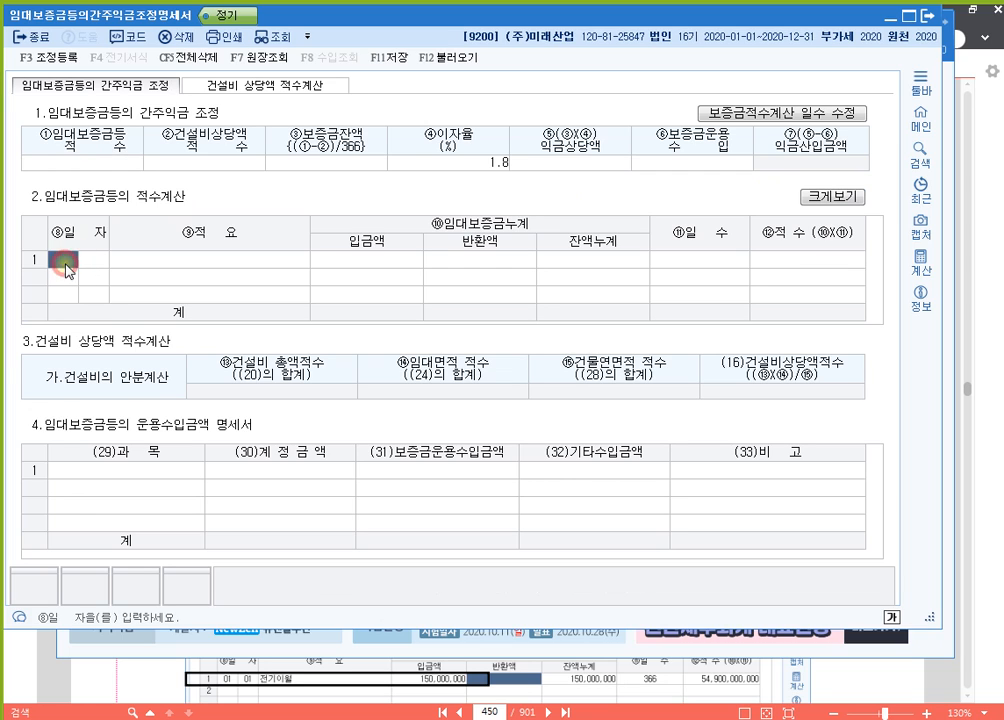
pyautogui.click(85, 160)
# In row 1 of the 임대보증금등의 적수계산 table, enter the date 06 01 and set 적요 to 입금
pyautogui.click(64, 262)
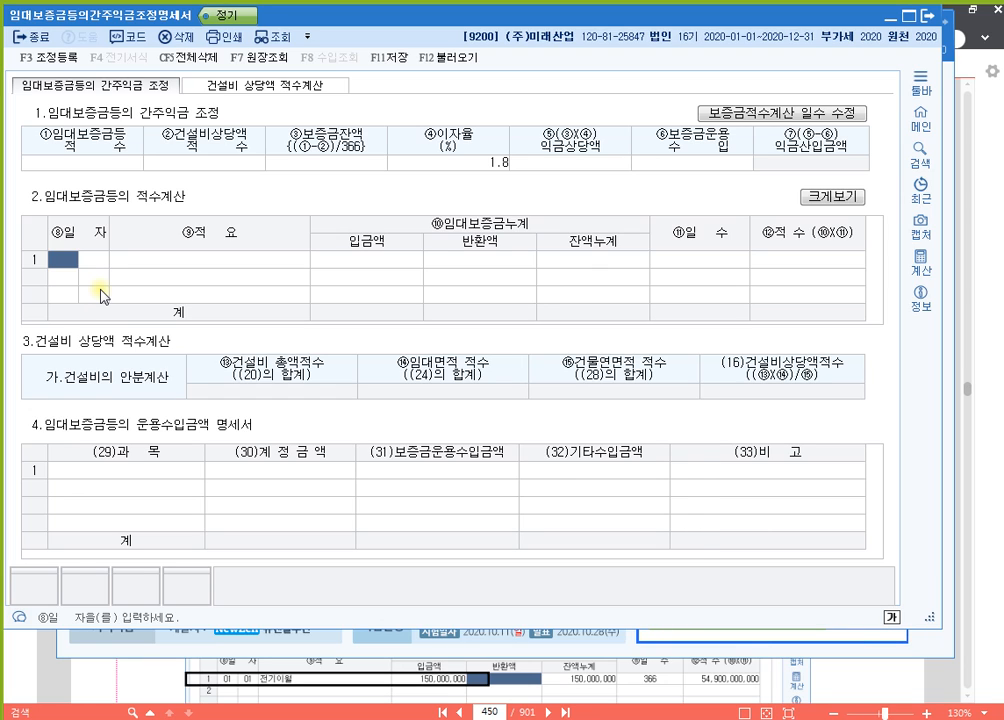
pyautogui.write('0601')
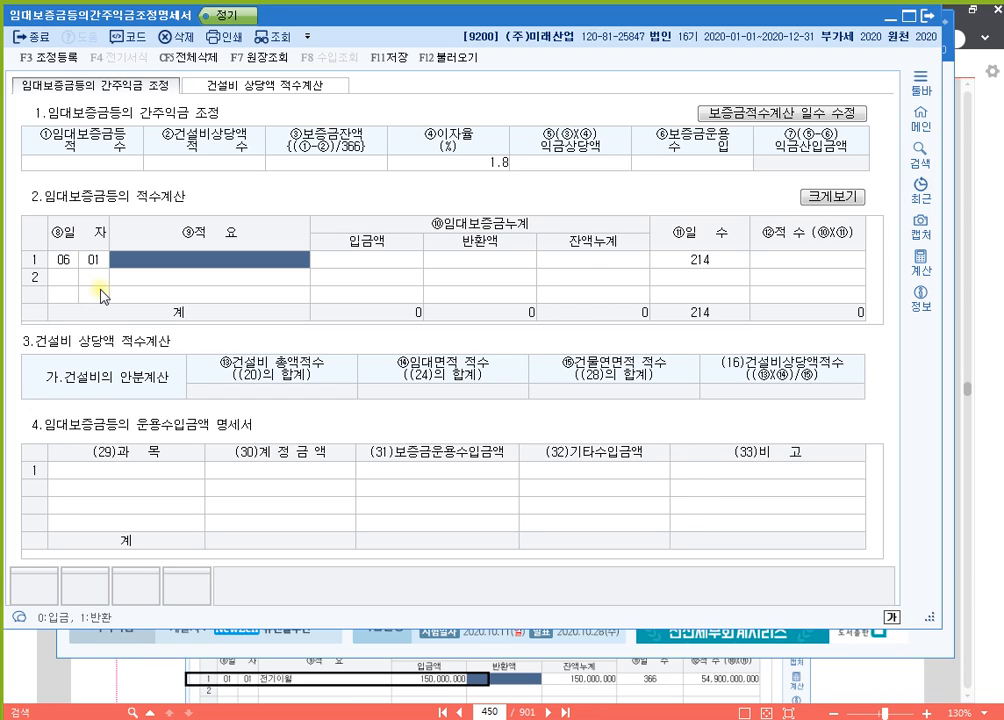
pyautogui.click(198, 258)
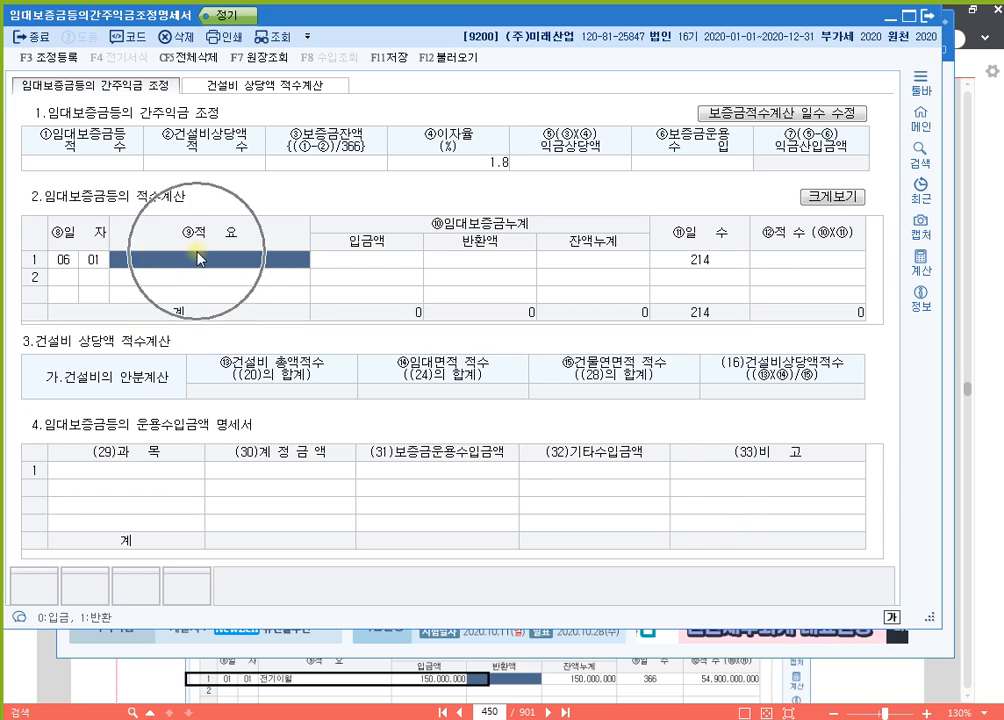
pyautogui.write('0')
pyautogui.press('Return')
pyautogui.click(197, 258)
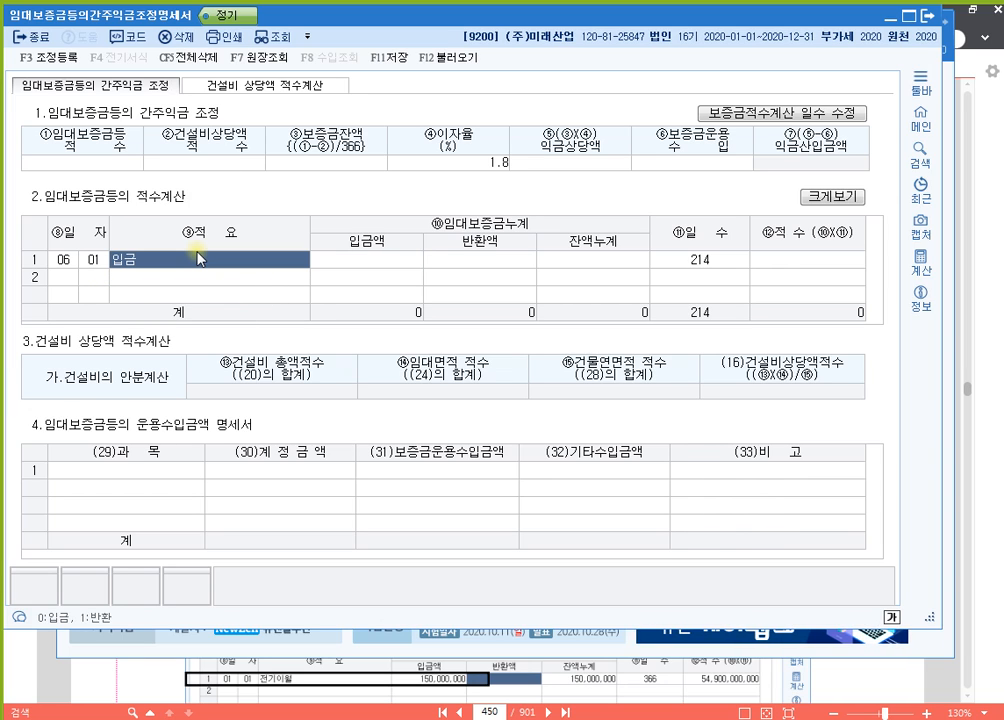
# Set the 적요 of row 1 in the 임대보증금등의 적수계산 table to 반환
pyautogui.write('1')
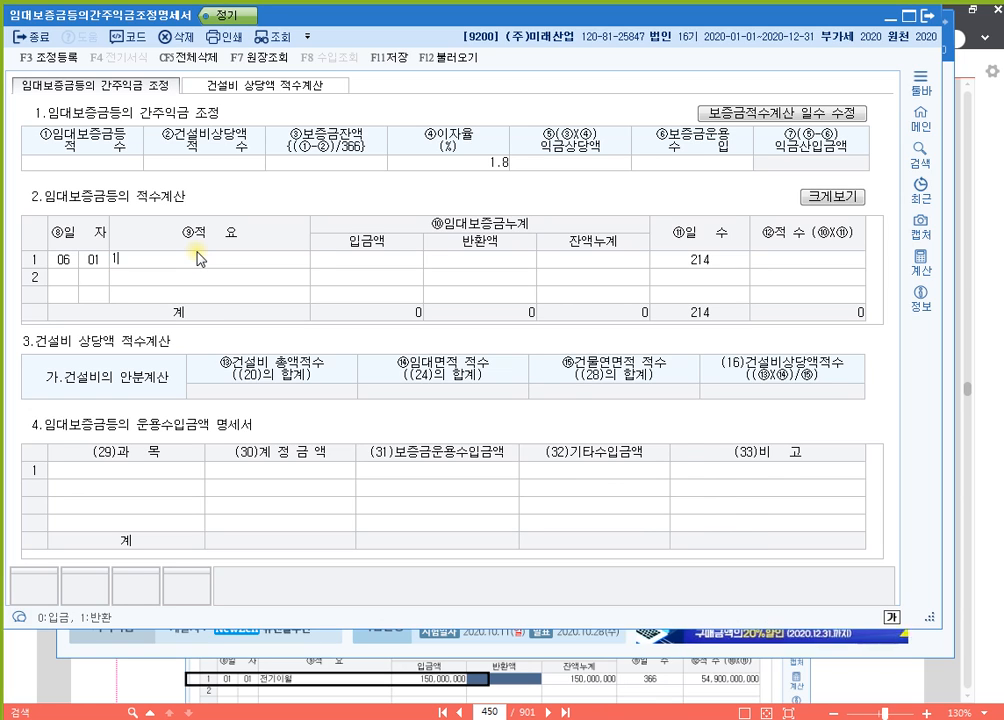
pyautogui.press('Return')
pyautogui.click(199, 259)
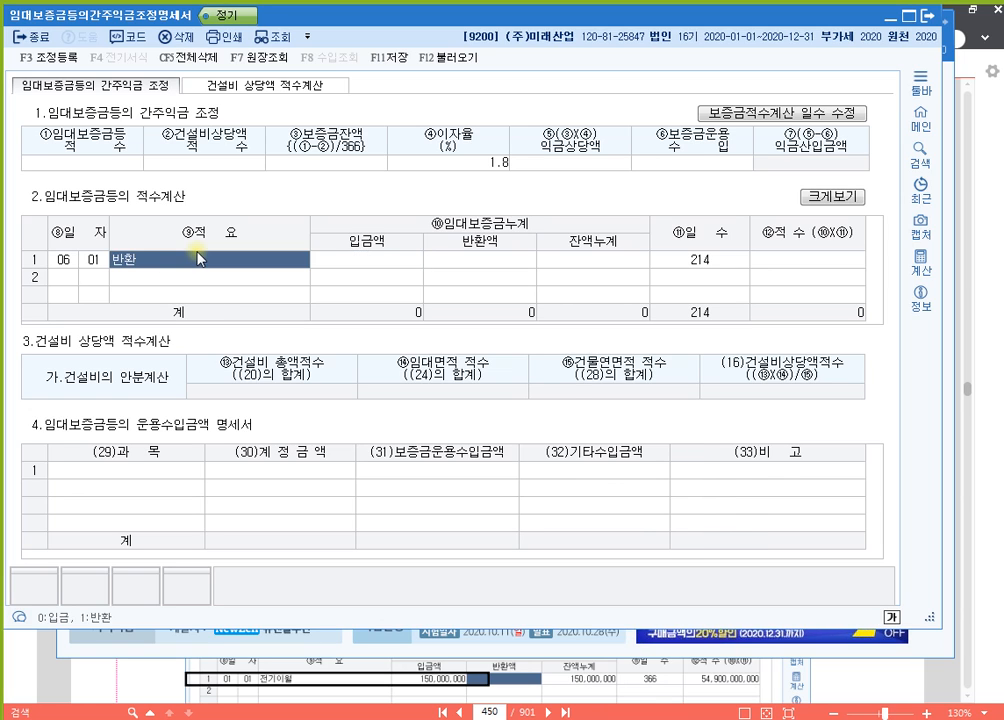
# Check the worked example in the PDF, then set row 1 of the deposit table to date 01 01 with 적요 전기이월
pyautogui.press('Left')
pyautogui.press('Left')
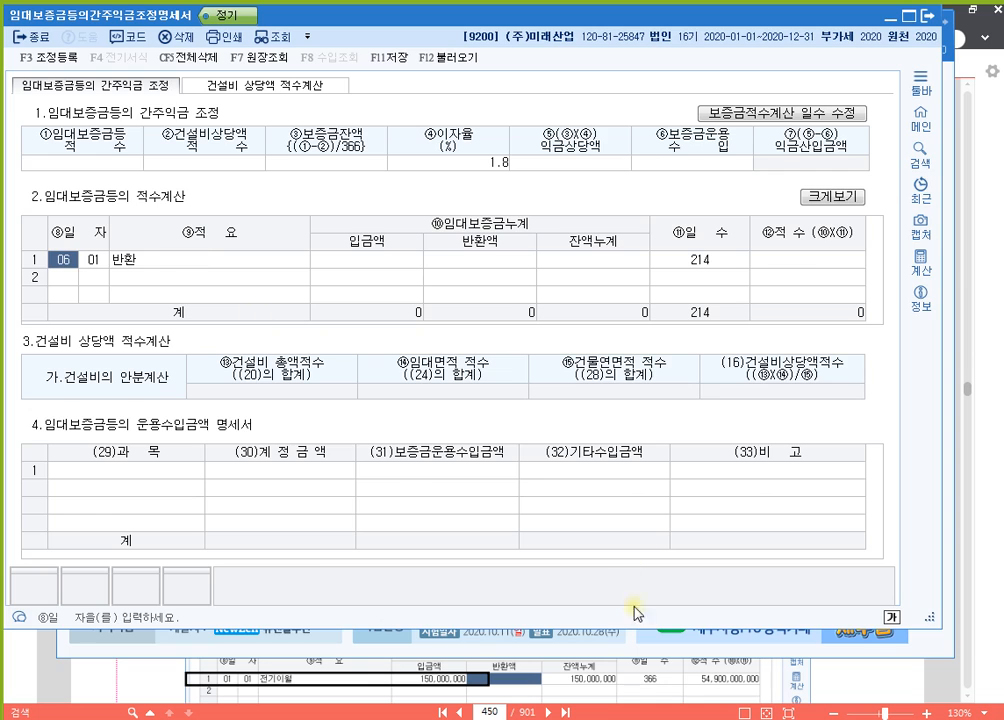
pyautogui.click(607, 671)
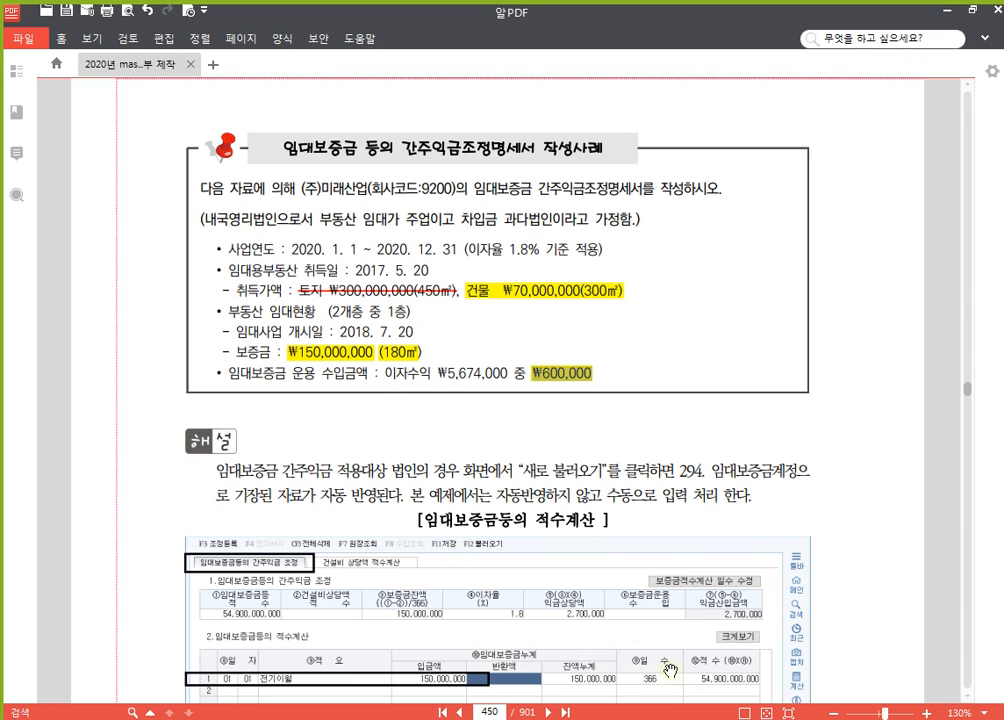
pyautogui.hotkey('alt', 'Tab')
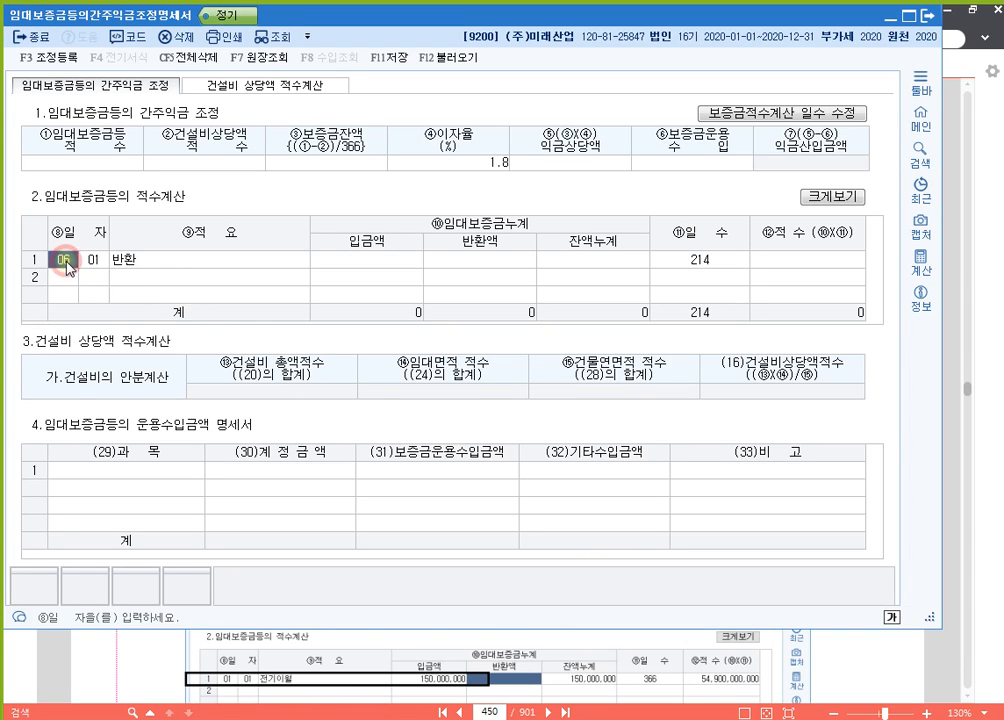
pyautogui.write('01')
pyautogui.press('Return')
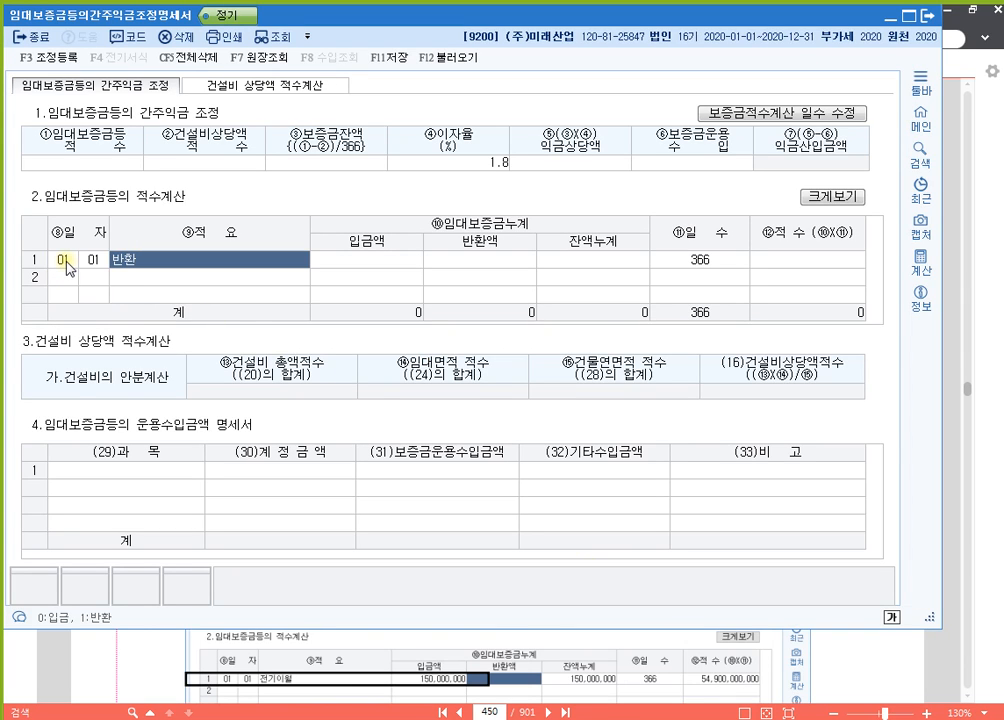
pyautogui.write('전기이월')
pyautogui.press('Return')
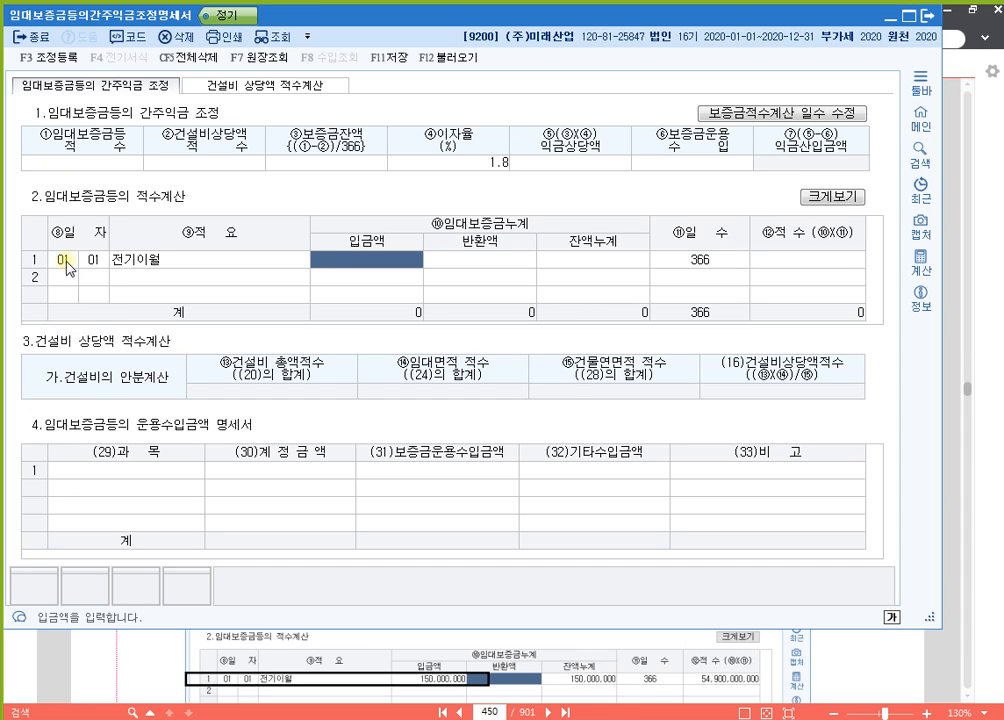
pyautogui.press('Left')
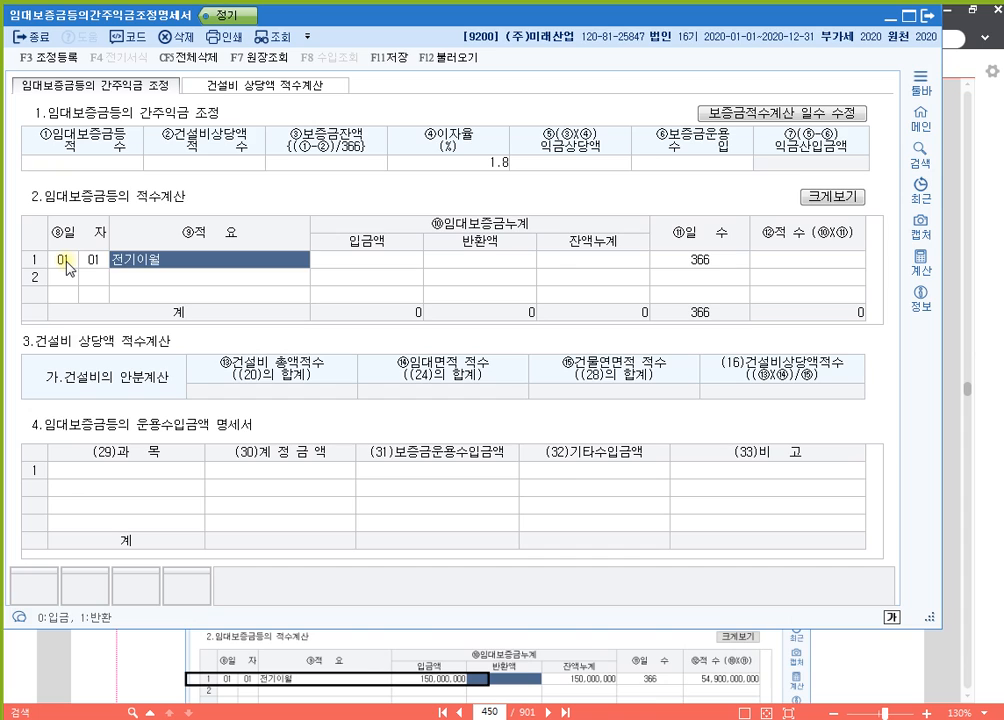
pyautogui.press('Return')
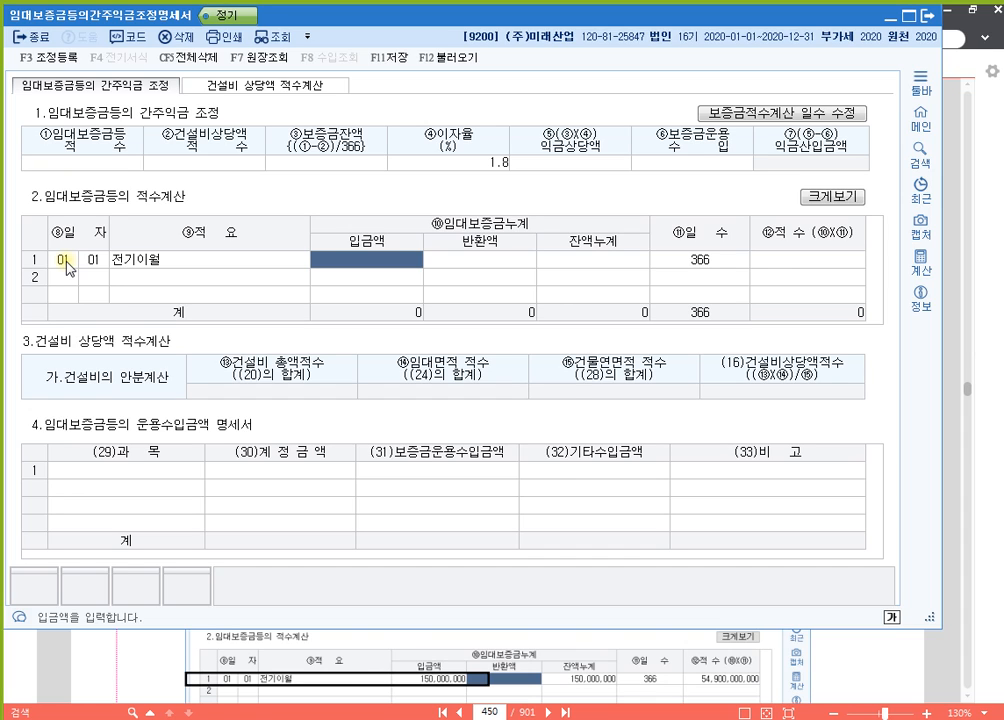
# Enter 150,000,000 as the 입금액 of the 전기이월 row in the deposit table
pyautogui.click(65, 262)
pyautogui.click(99, 262)
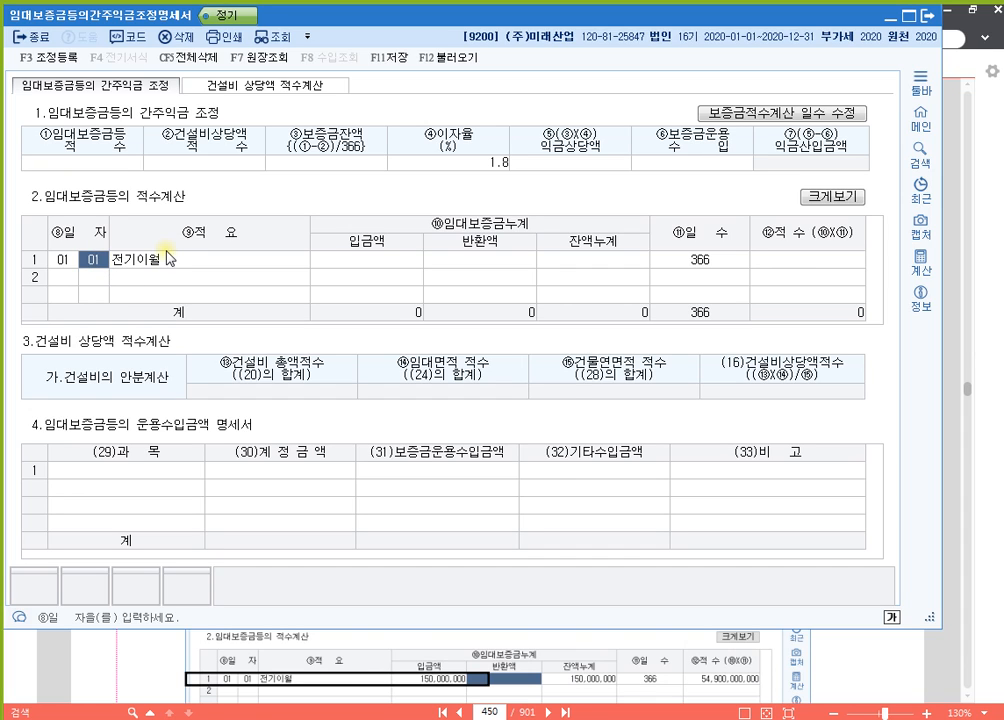
pyautogui.click(398, 261)
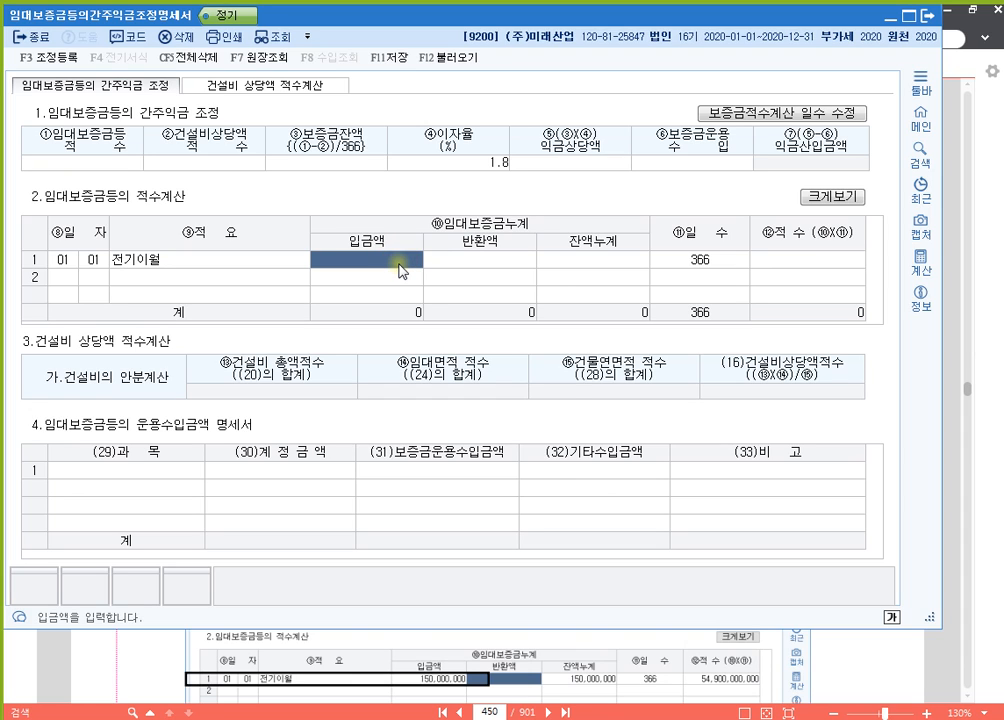
pyautogui.write('150000000')
pyautogui.press('Return')
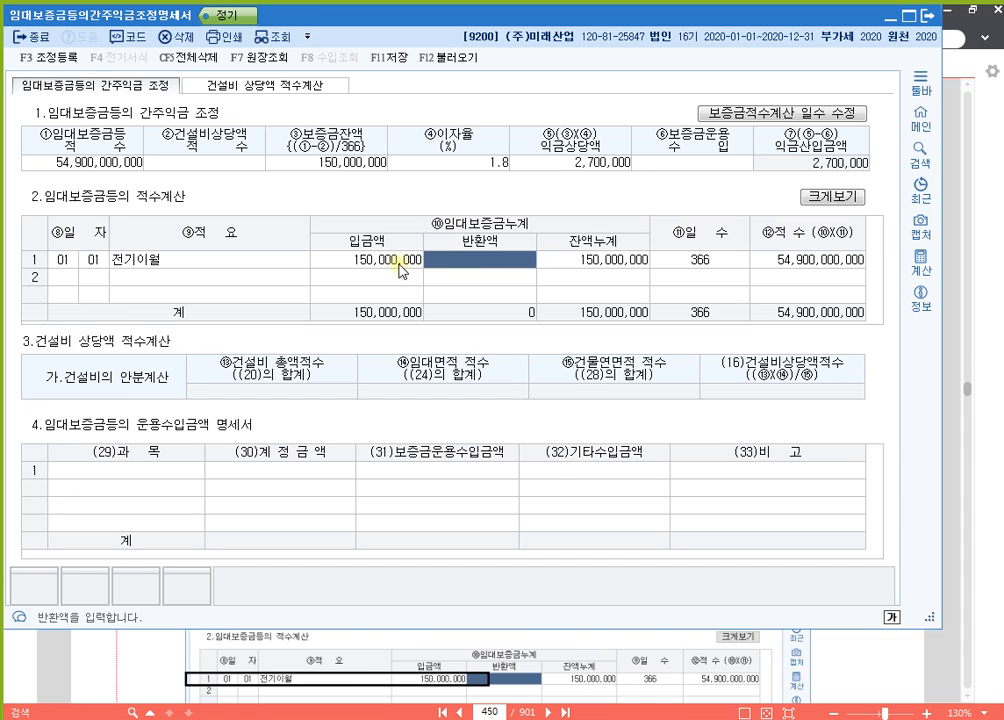
# Examine the 전기이월 row's 입금액 and 일수 and how its 적수 carries into the section 1 임대보증금등 적수 field
pyautogui.click(400, 266)
pyautogui.click(709, 262)
pyautogui.click(96, 164)
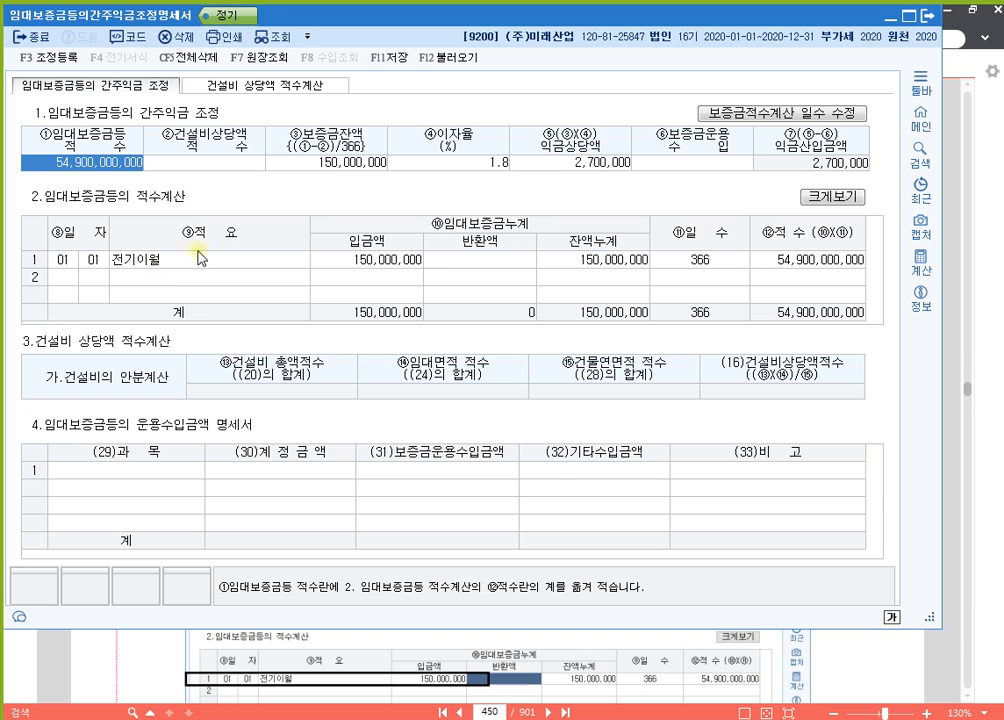
pyautogui.click(65, 278)
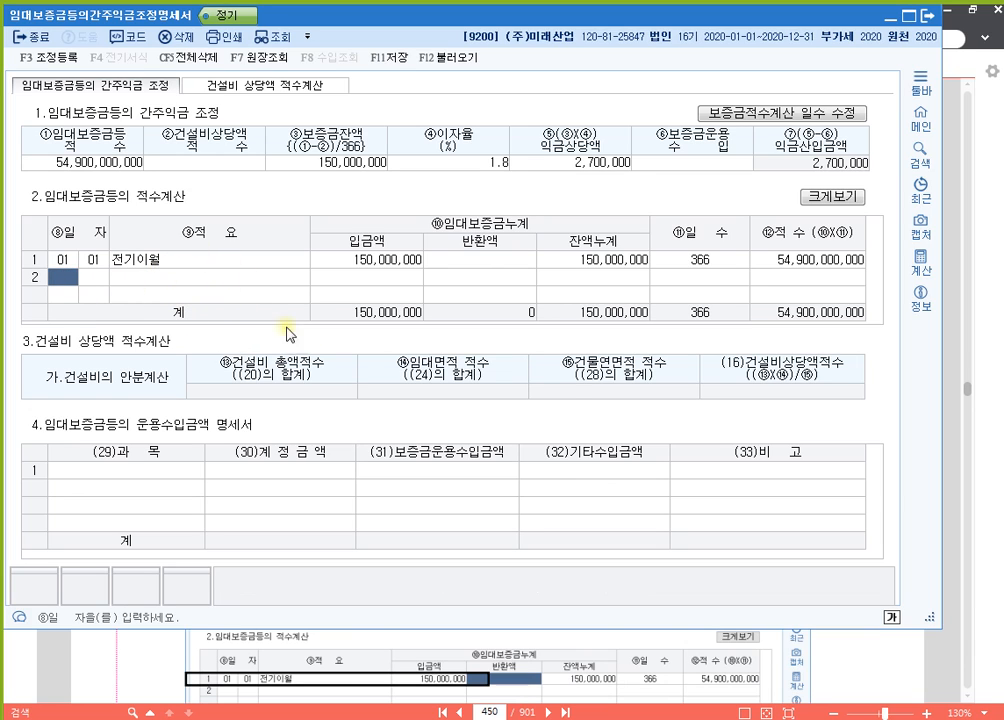
pyautogui.click(393, 261)
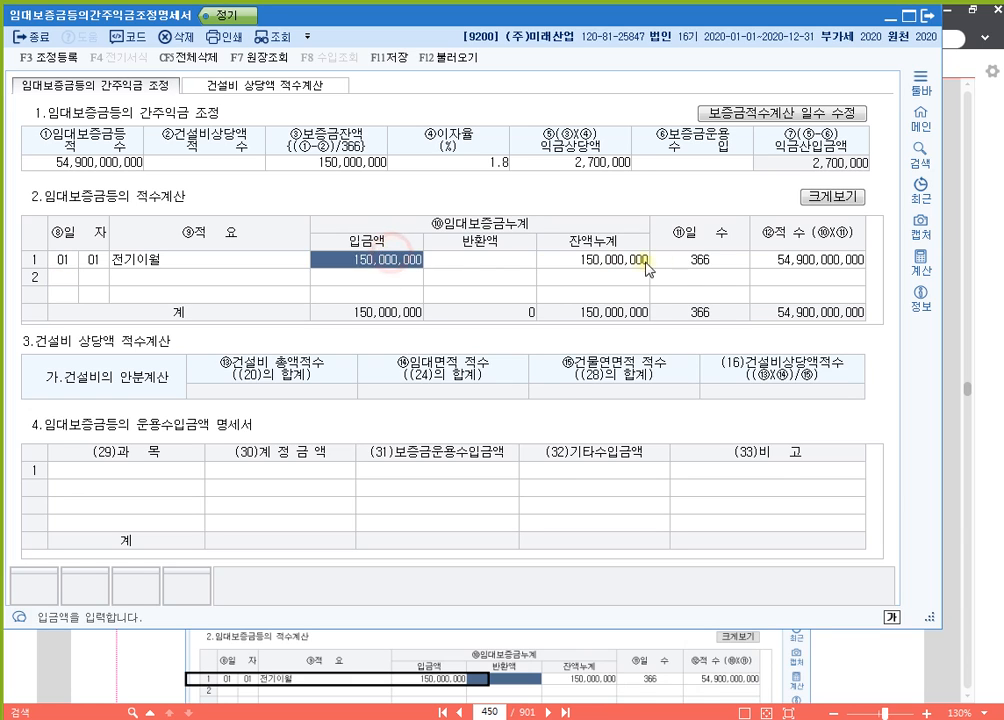
pyautogui.click(700, 262)
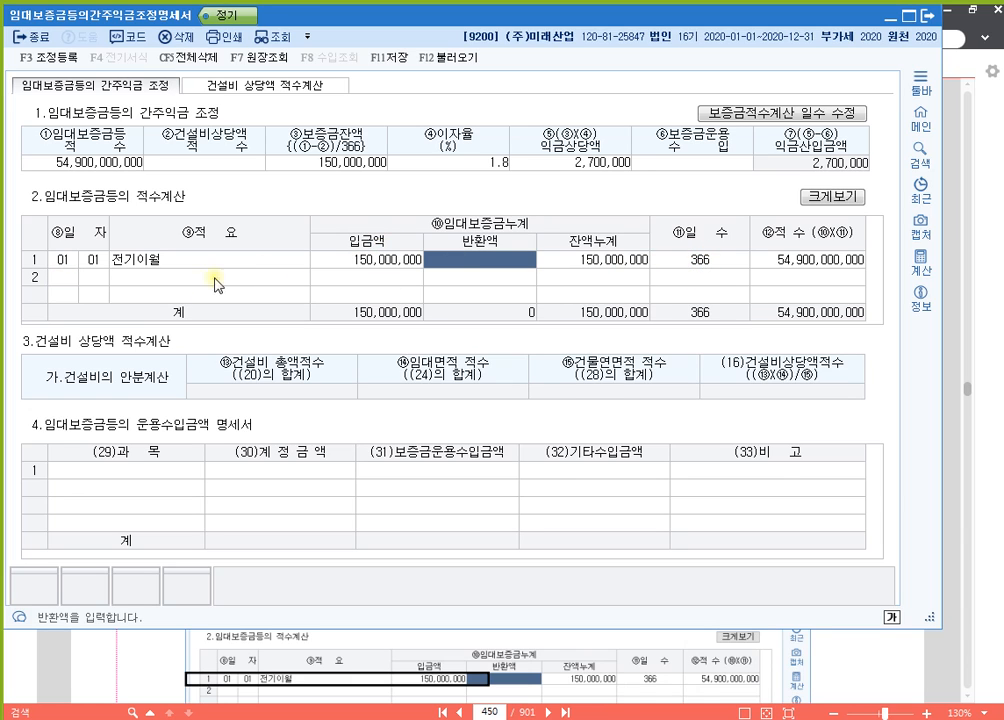
# Add a second row to the deposit table dated 07 01, with 적요 반환 and 입금액 150,000,000
pyautogui.click(73, 282)
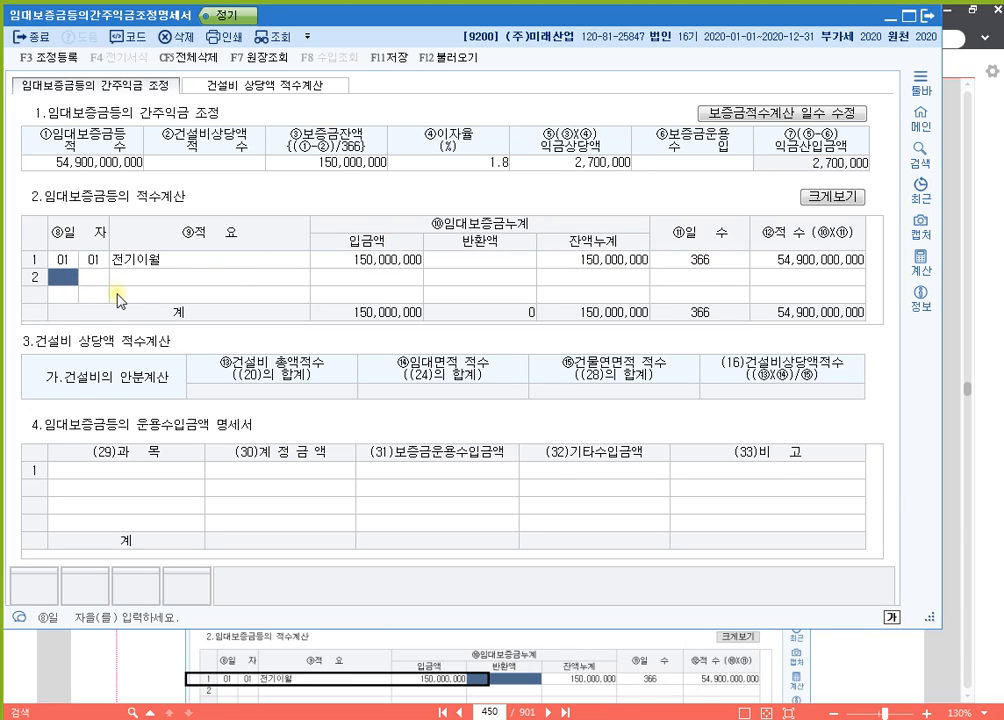
pyautogui.write('7')
pyautogui.press('Return')
pyautogui.write('1')
pyautogui.press('Return')
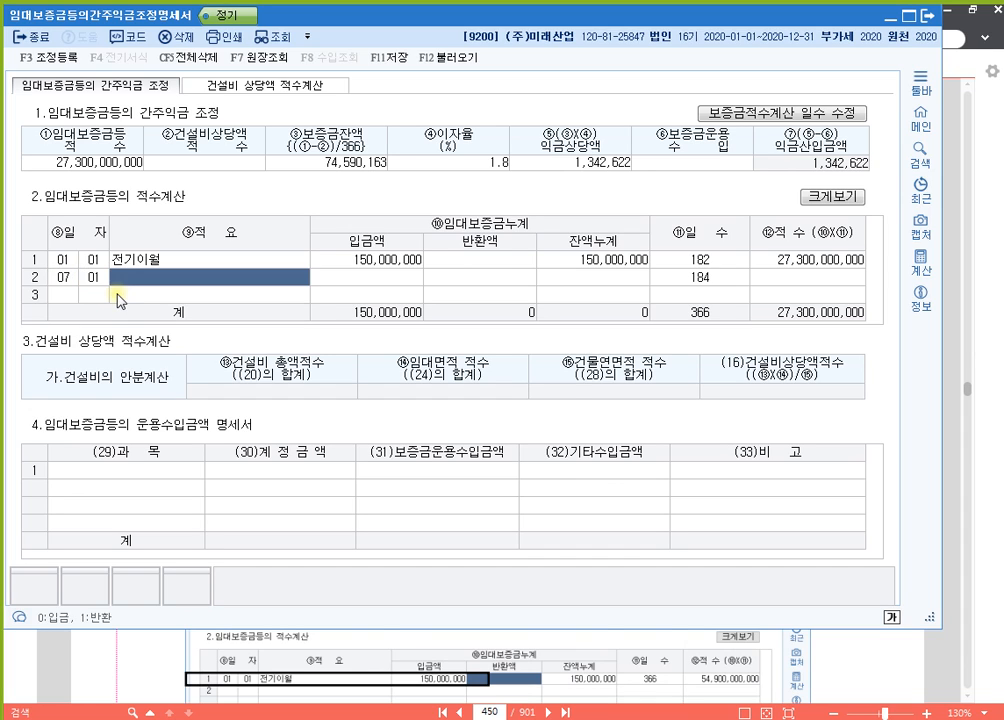
pyautogui.write('반환')
pyautogui.press('Return')
pyautogui.write('150000000')
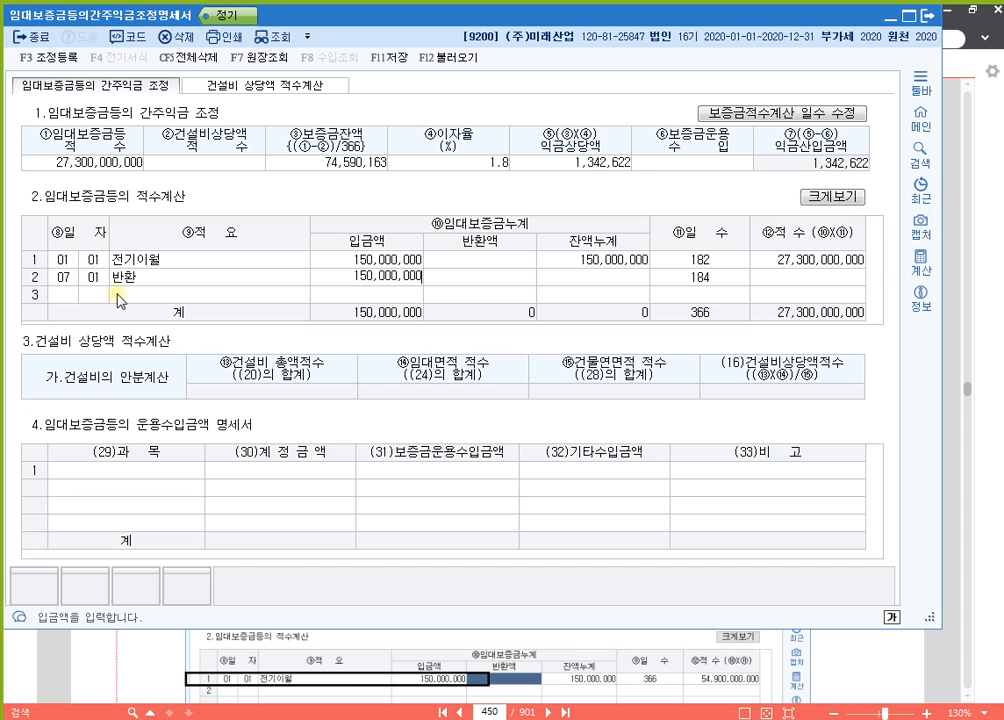
pyautogui.press('Return')
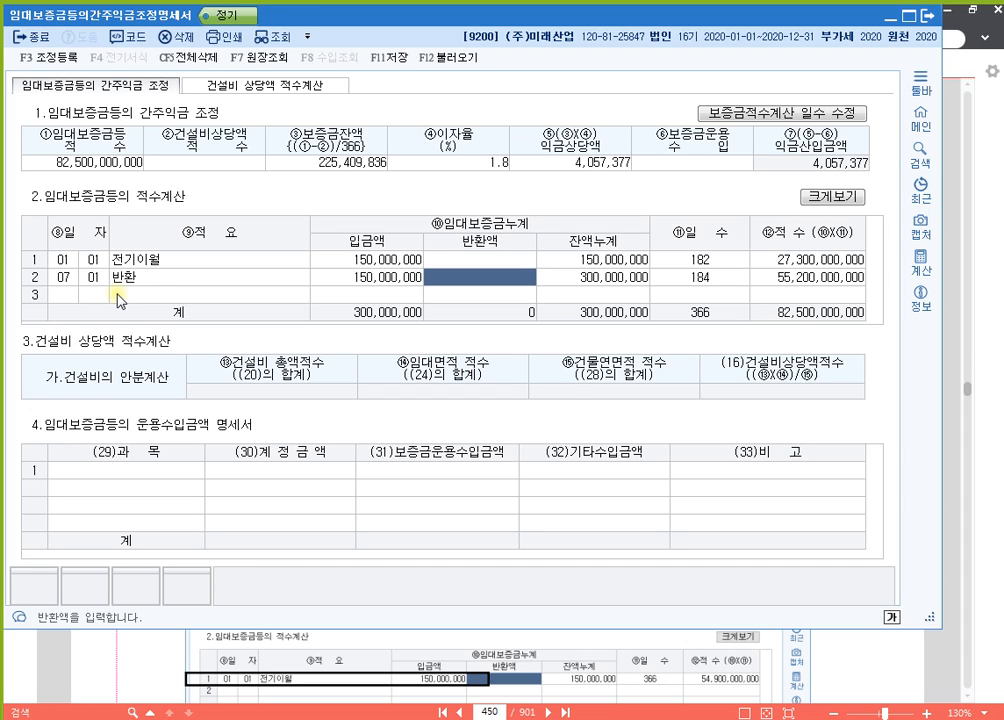
# Compare the 일수, 잔액누계 and 입금액 of the 전기이월 and 반환 rows in the deposit table
pyautogui.click(706, 260)
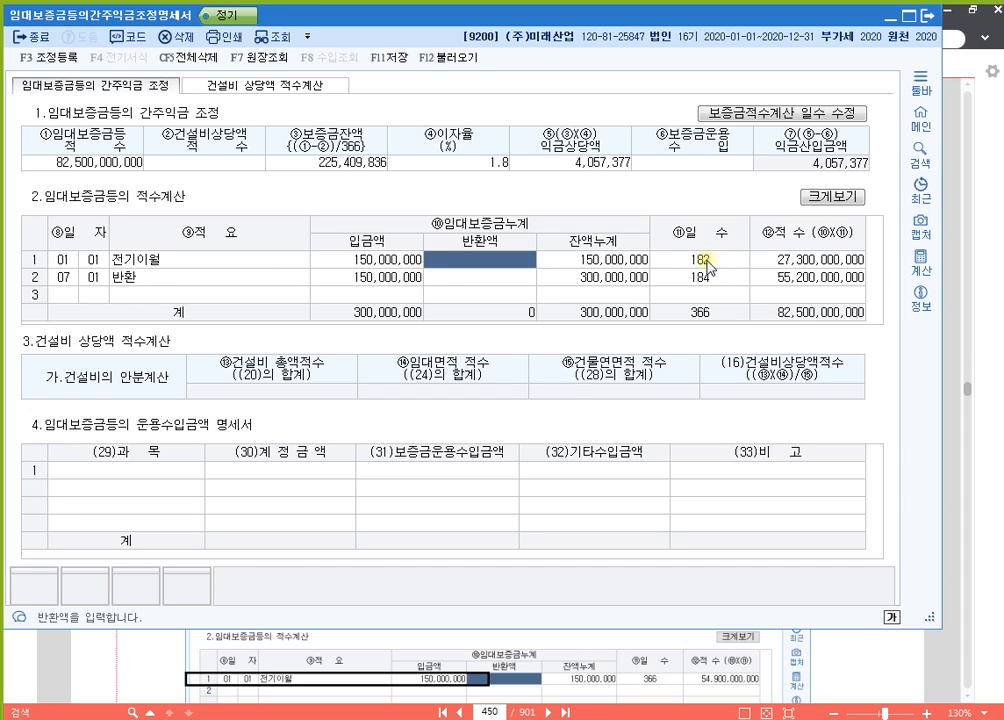
pyautogui.click(638, 259)
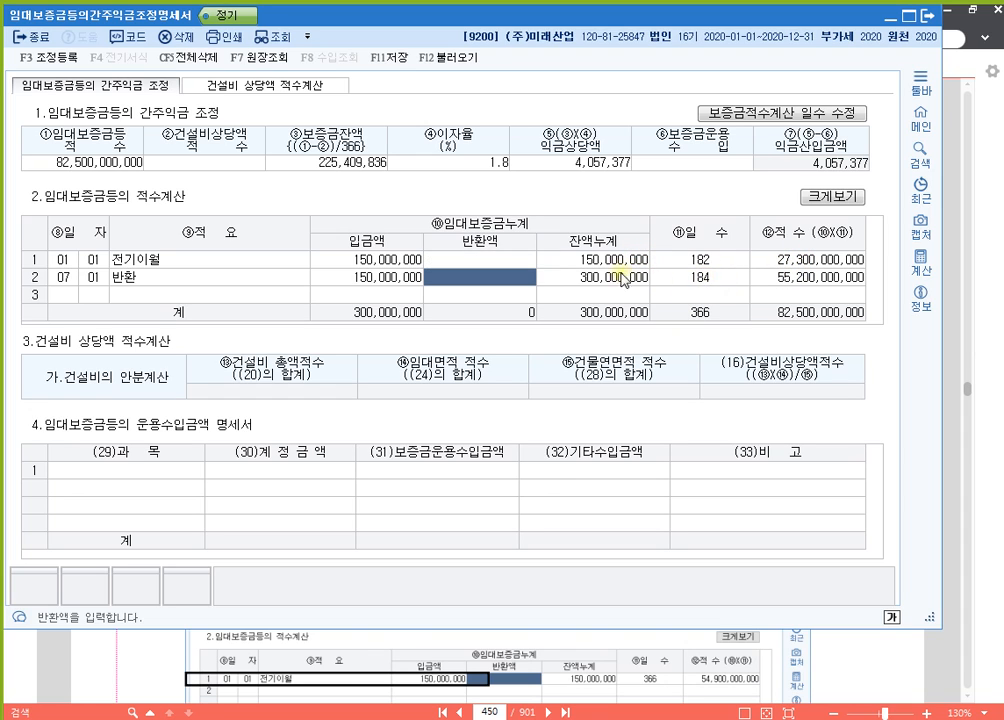
pyautogui.press('Down')
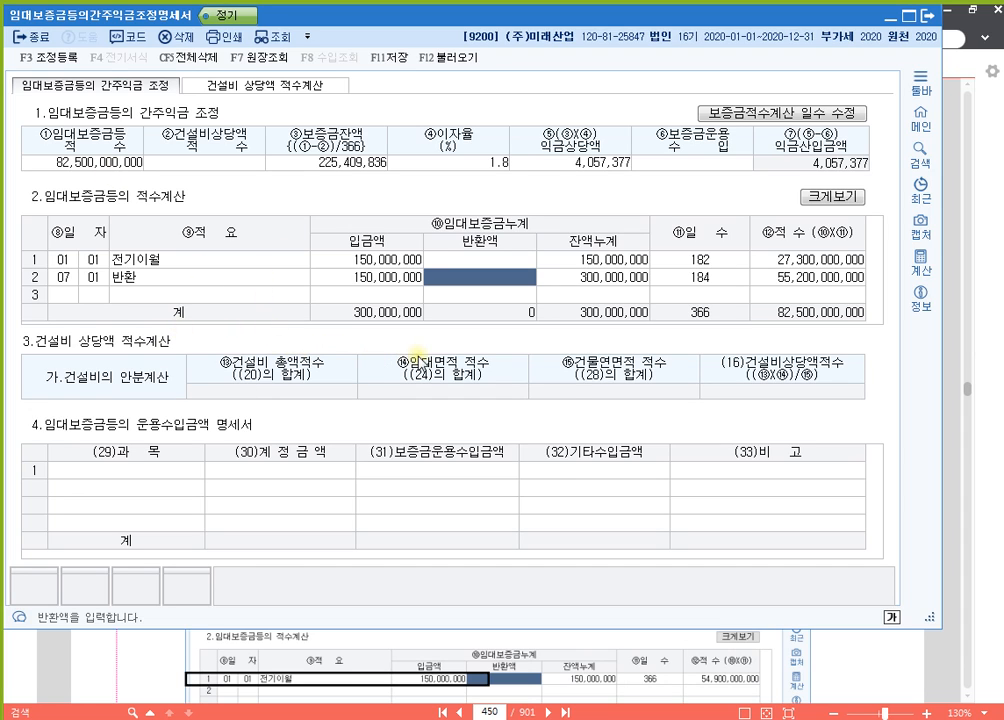
pyautogui.click(366, 260)
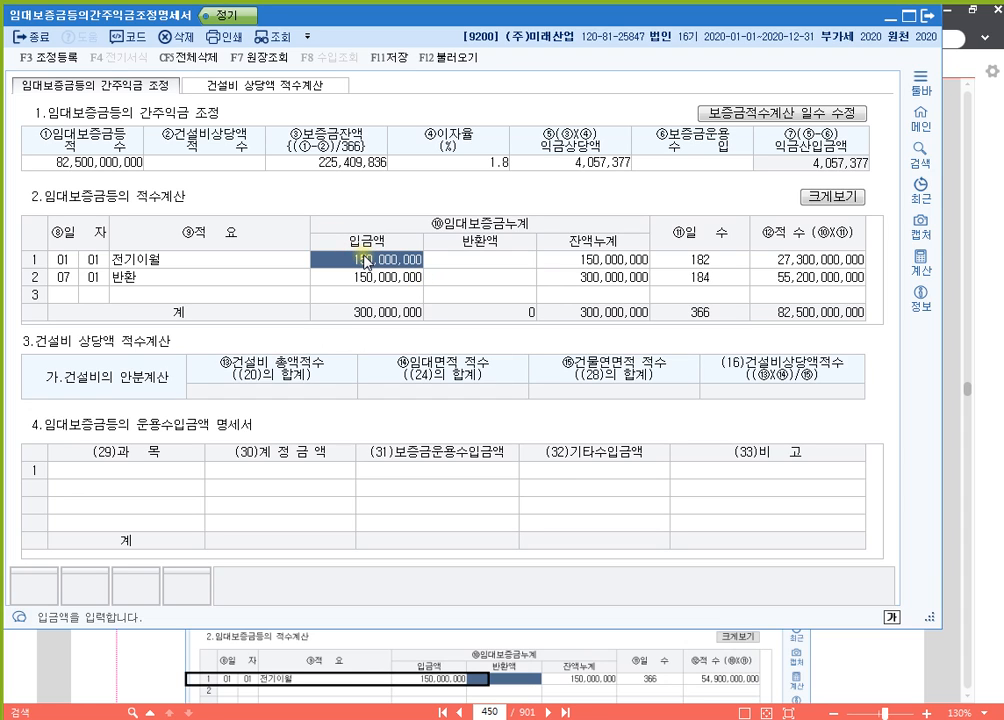
# Delete the 07 01 반환 row from the deposit table
pyautogui.click(65, 278)
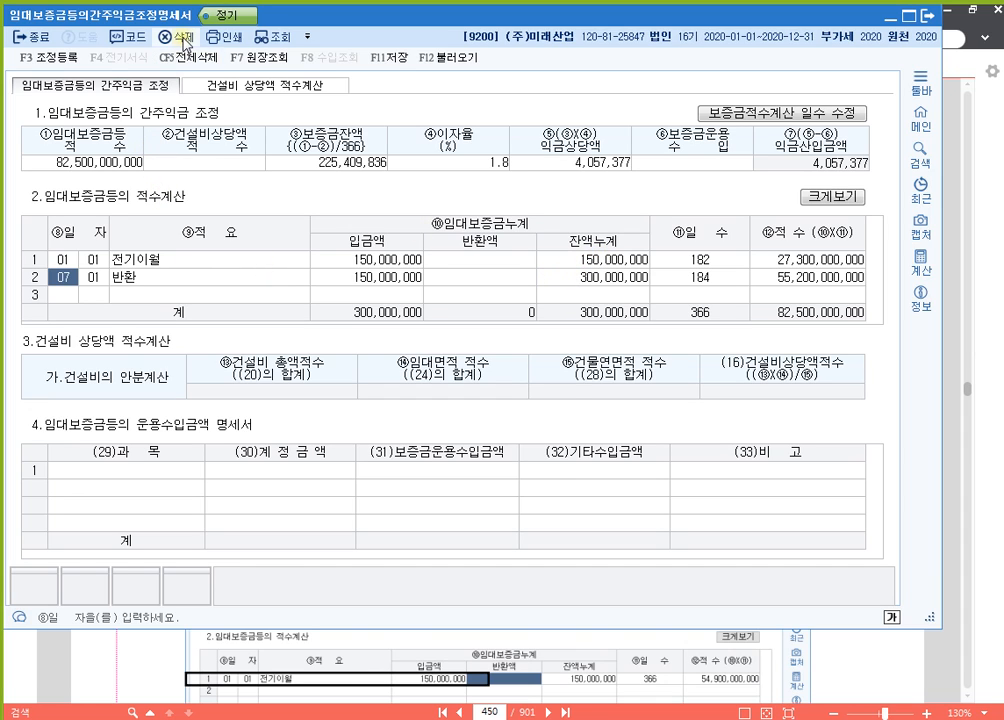
pyautogui.click(183, 44)
pyautogui.click(492, 345)
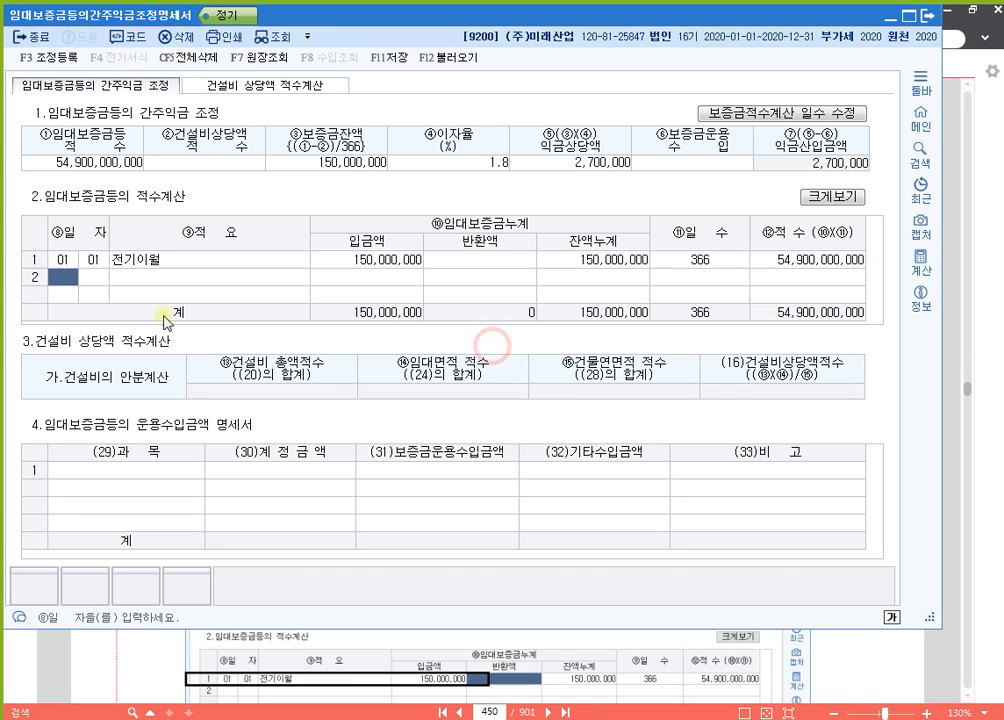
# Check the section 1 건설비상당액 적수 field, then open 건설비 상당액 적수계산 at the first date cell of the (17)건설비 총액적수 table
pyautogui.click(193, 260)
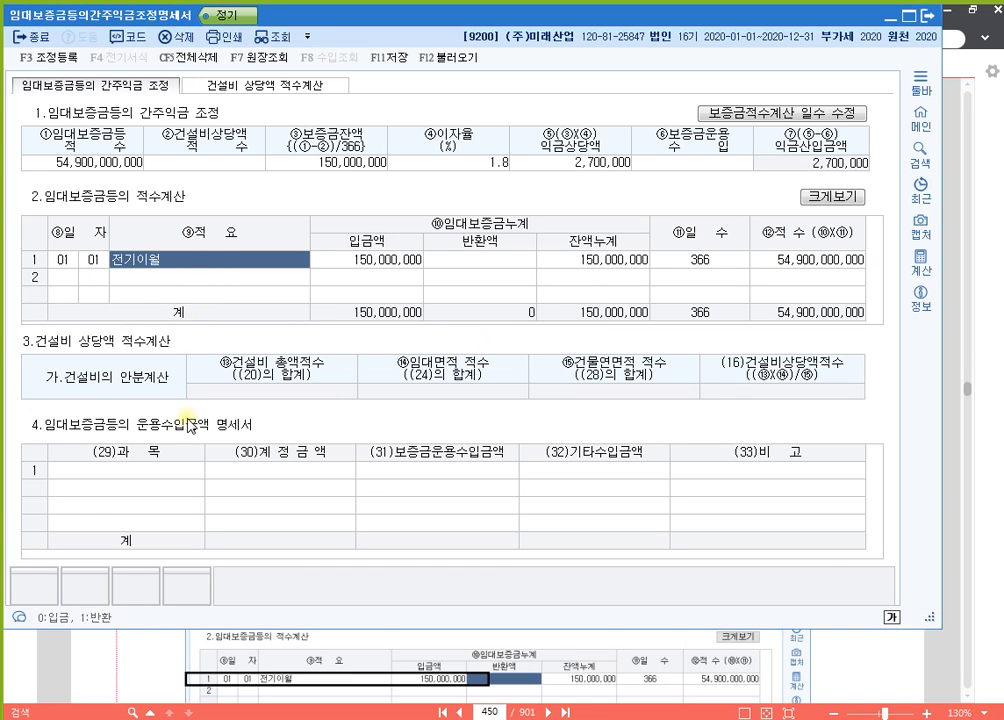
pyautogui.click(233, 166)
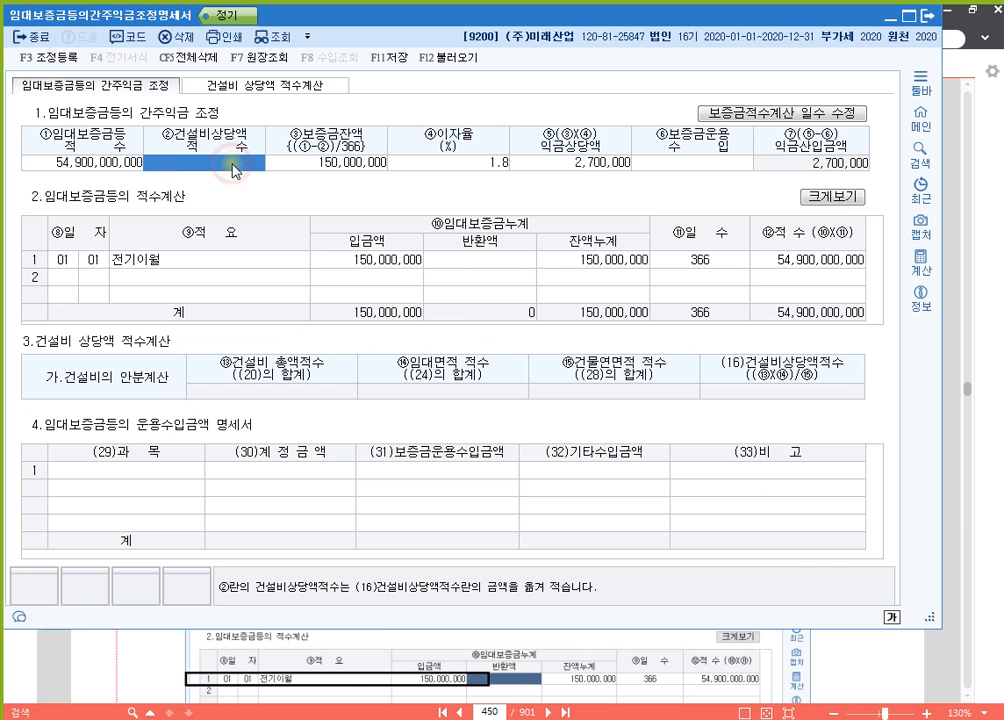
pyautogui.click(270, 88)
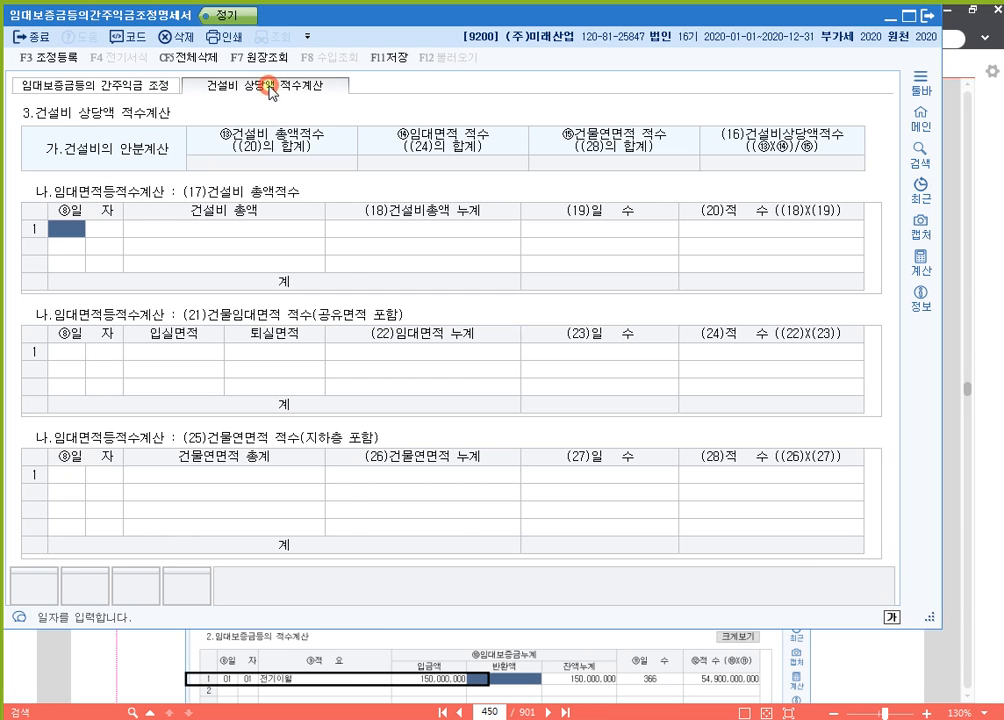
pyautogui.click(262, 94)
pyautogui.click(58, 229)
# With the K-Screen Pen, write the red note "건물만 , 토지 제외" beside the (17)건설비 총액적수 heading and switch back to freehand drawing
pyautogui.hotkey('ctrl', 'F2')
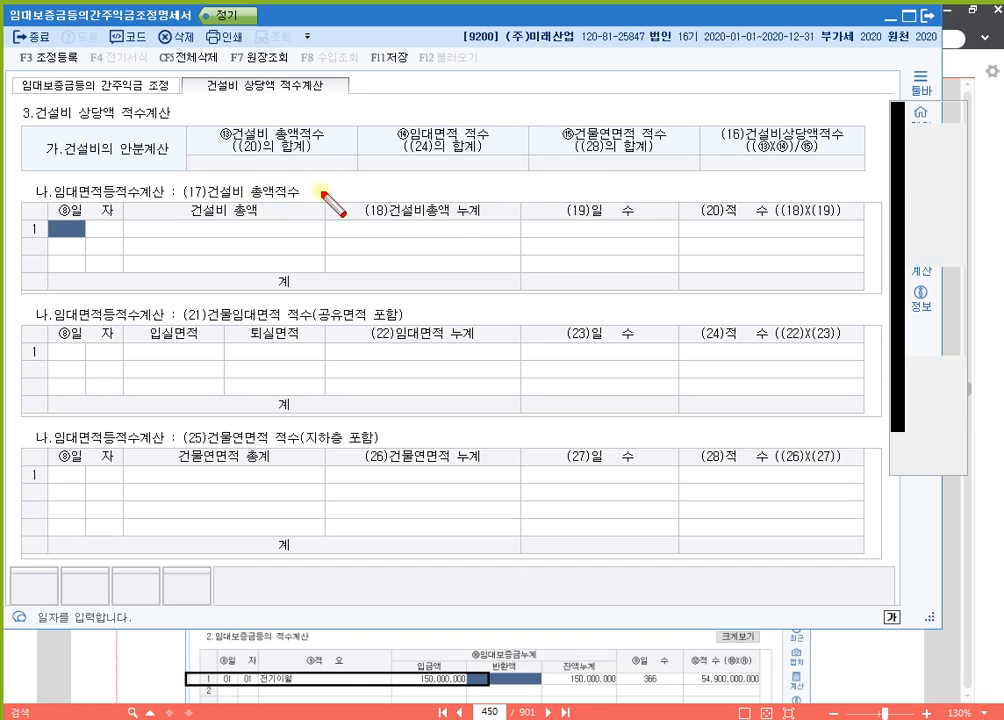
pyautogui.click(950, 112)
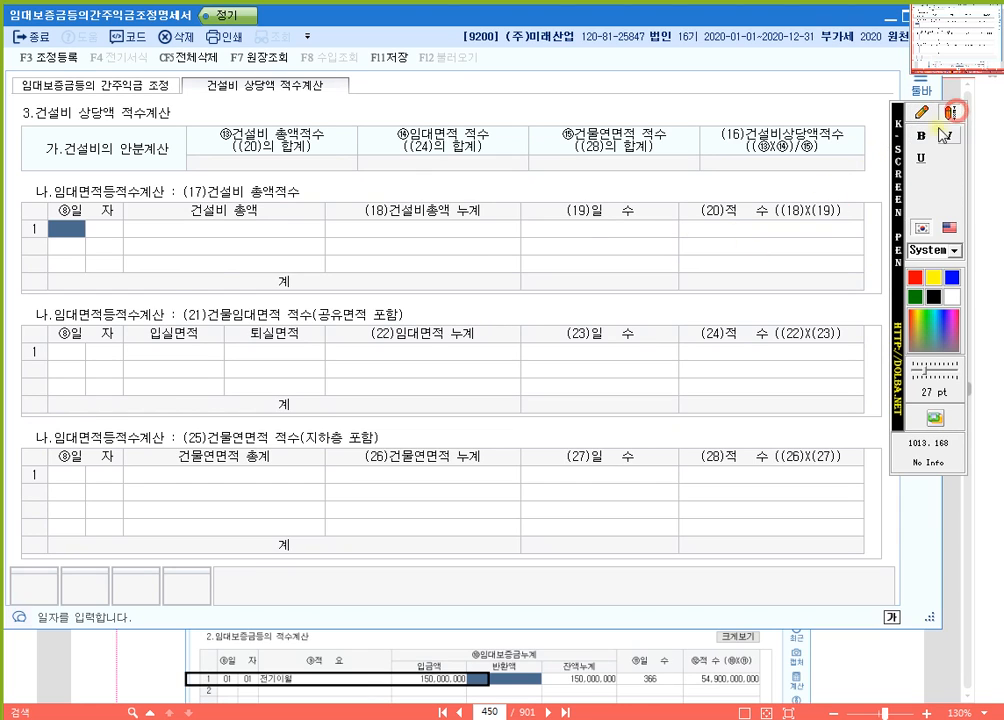
pyautogui.click(319, 188)
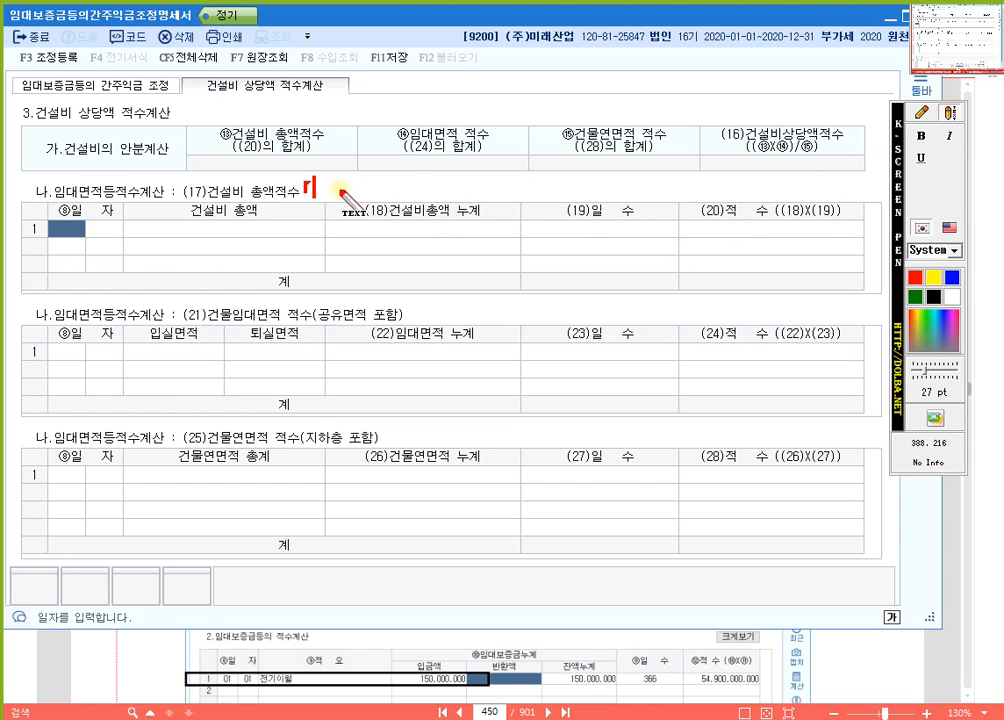
pyautogui.write('게물만 ')
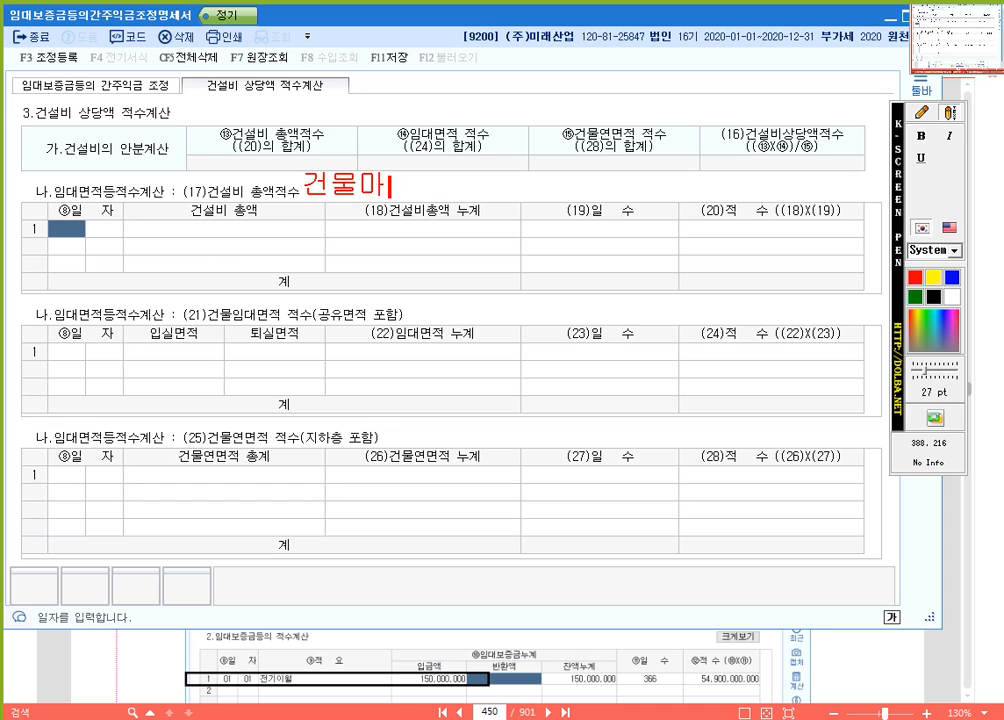
pyautogui.write(', 토지 제외')
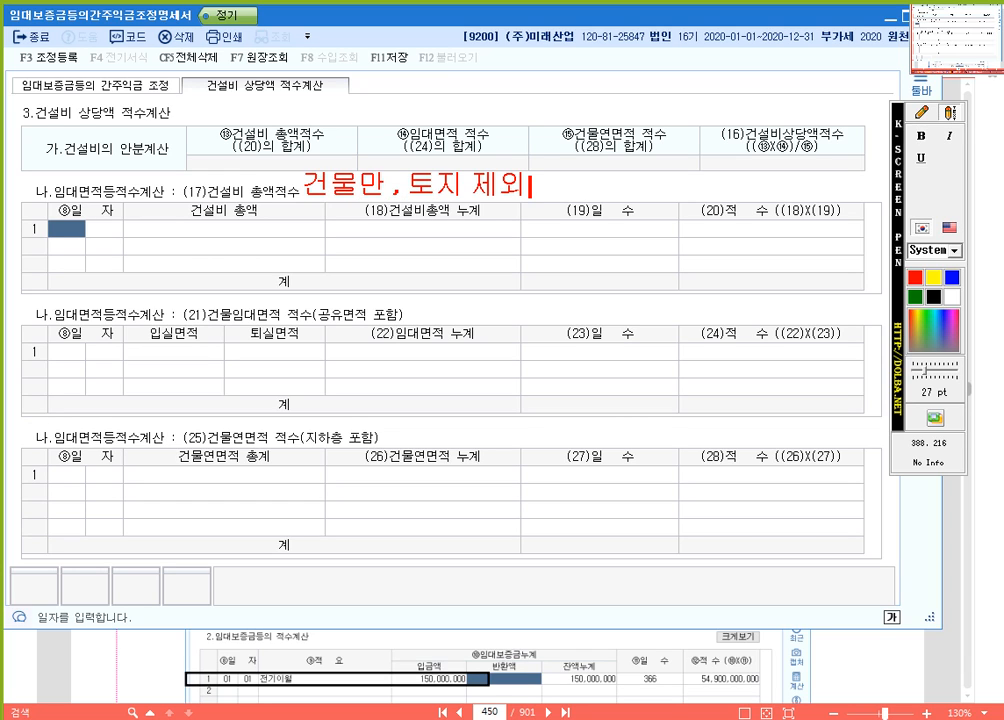
pyautogui.click(920, 114)
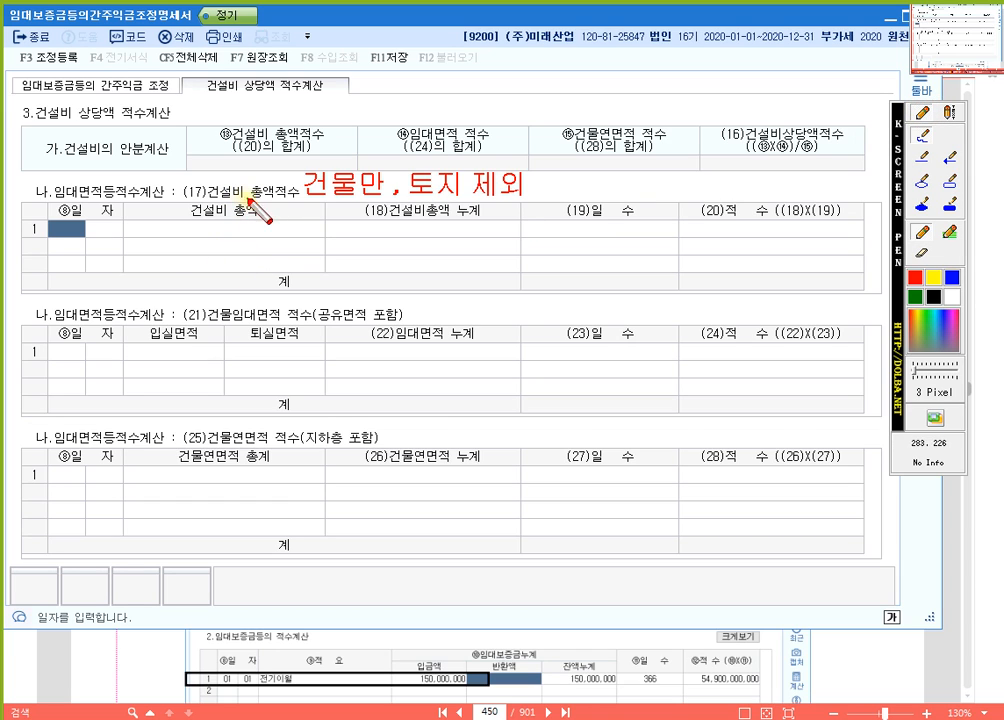
# Mark 건설비, 임대면적 and 연면적 in the (17), (21) and (25) table headings with the red pen, and close the annotation overlay
pyautogui.moveTo(212, 170)
pyautogui.mouseDown()
pyautogui.moveTo(190, 196)
pyautogui.moveTo(209, 210)
pyautogui.mouseUp()
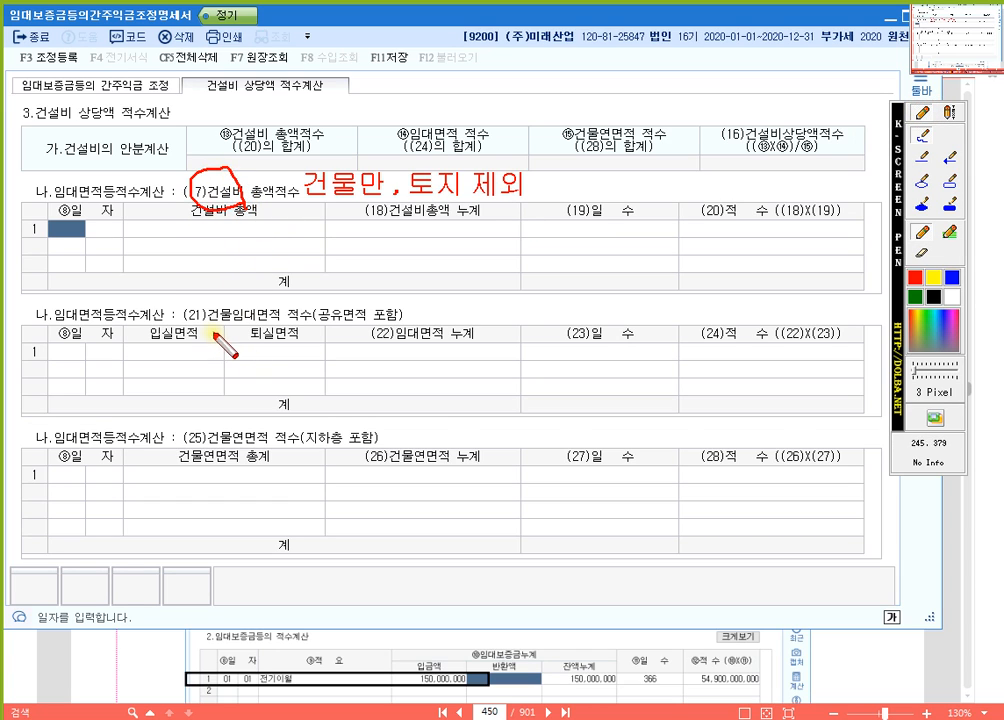
pyautogui.moveTo(252, 332); pyautogui.dragTo(292, 333)
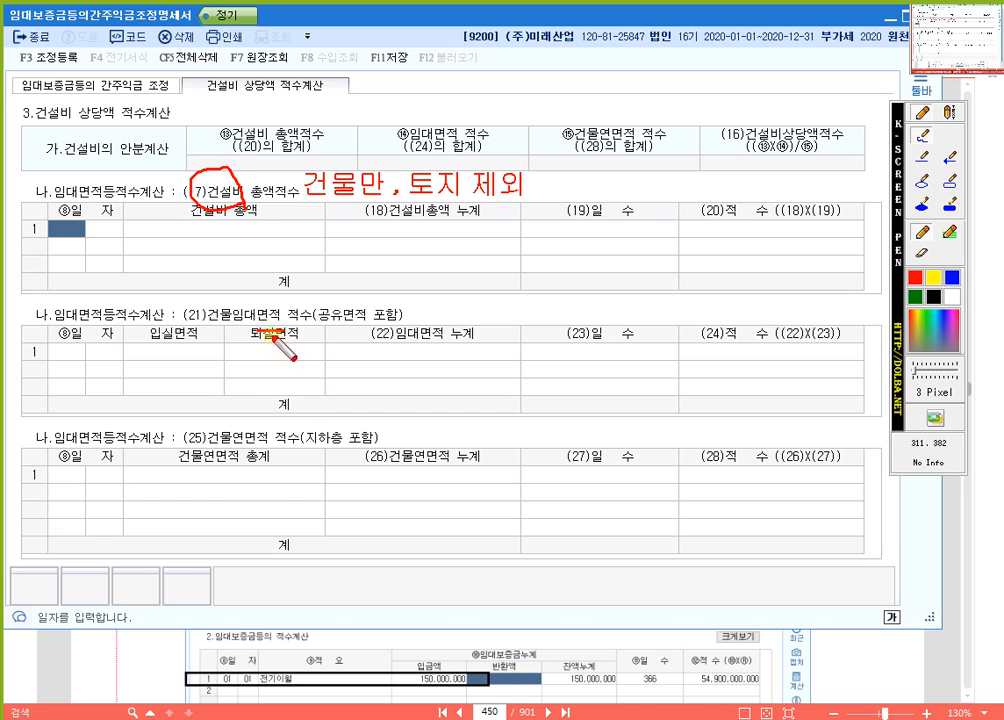
pyautogui.moveTo(258, 297); pyautogui.dragTo(261, 300)
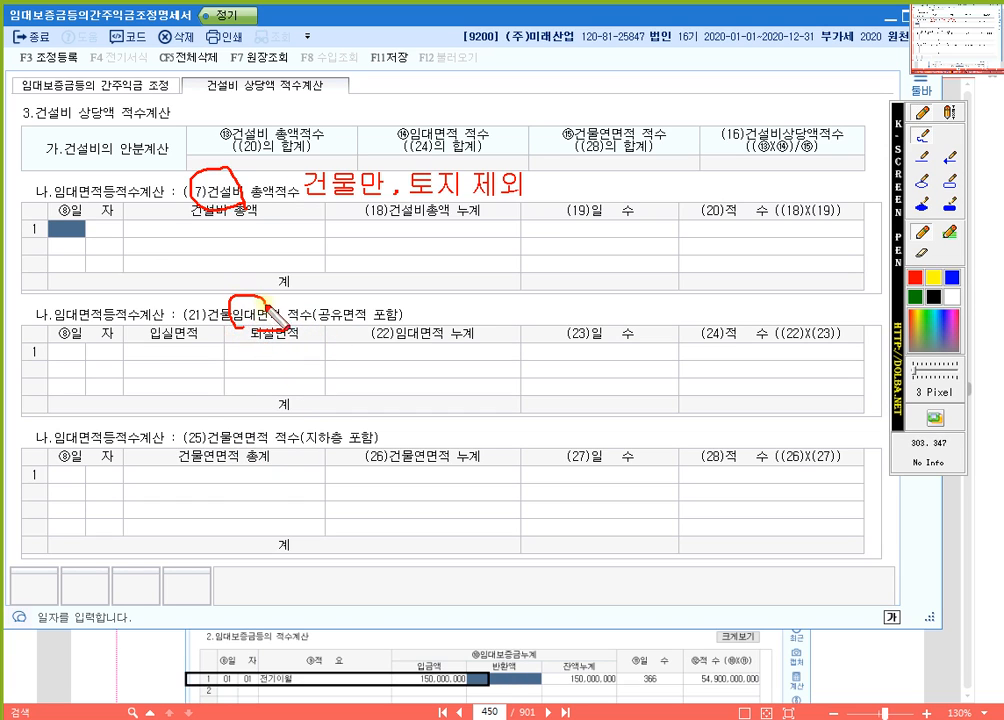
pyautogui.moveTo(244, 424)
pyautogui.mouseDown()
pyautogui.moveTo(231, 440)
pyautogui.moveTo(240, 428)
pyautogui.mouseUp()
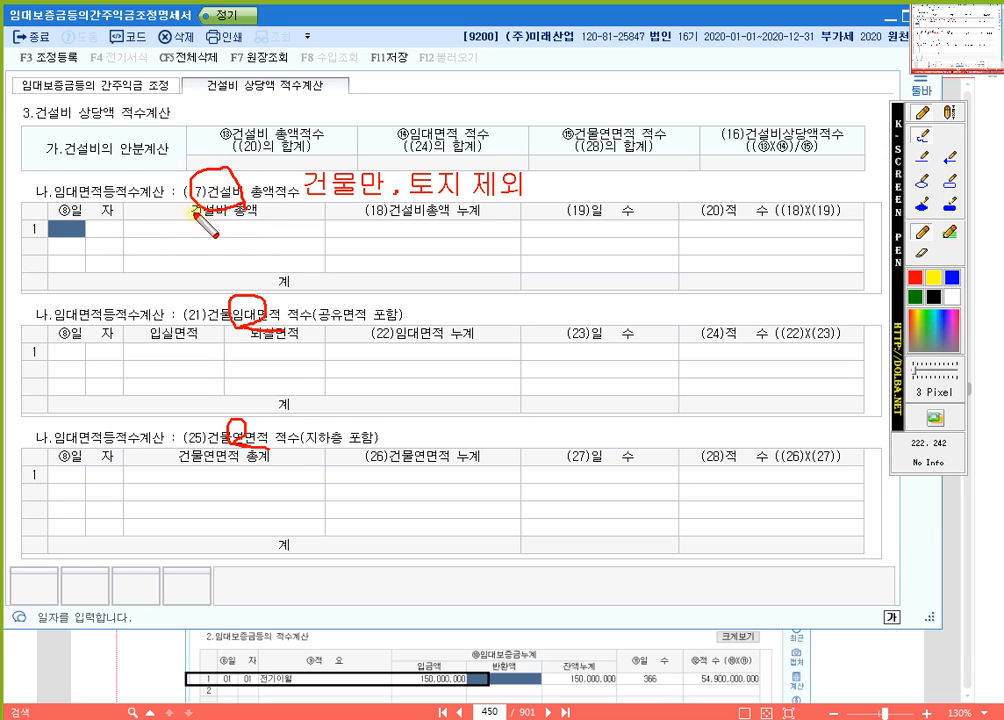
pyautogui.press('Escape')
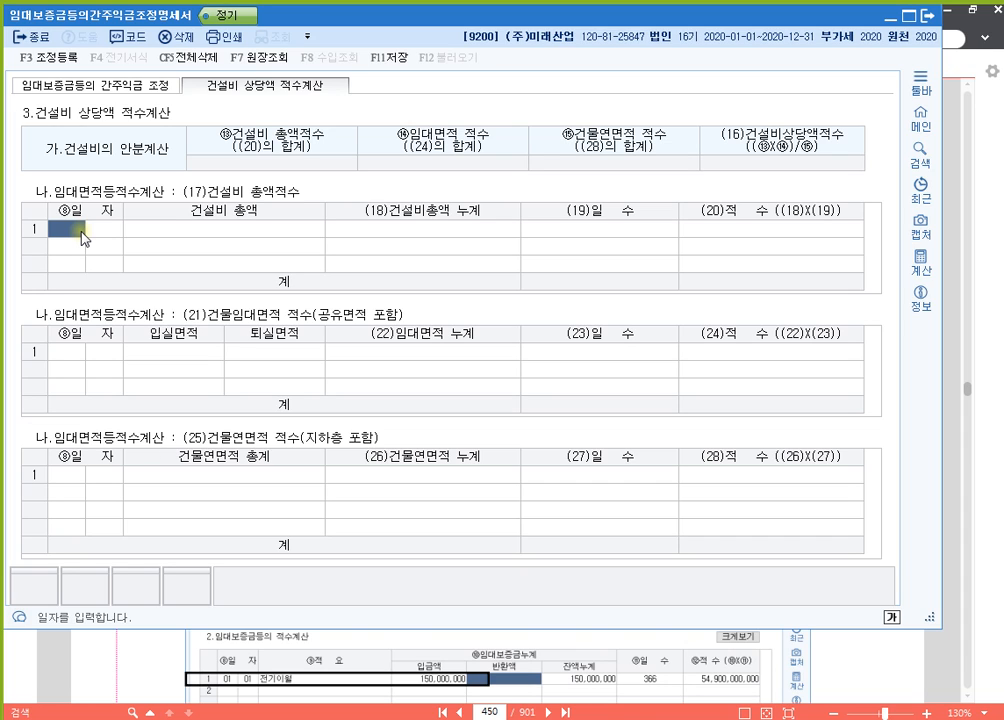
# Enter a row dated 01 01 with 건설비 총액 70,000,000 in the (17)건설비 총액적수 table
pyautogui.write('0101')
pyautogui.press('Return')
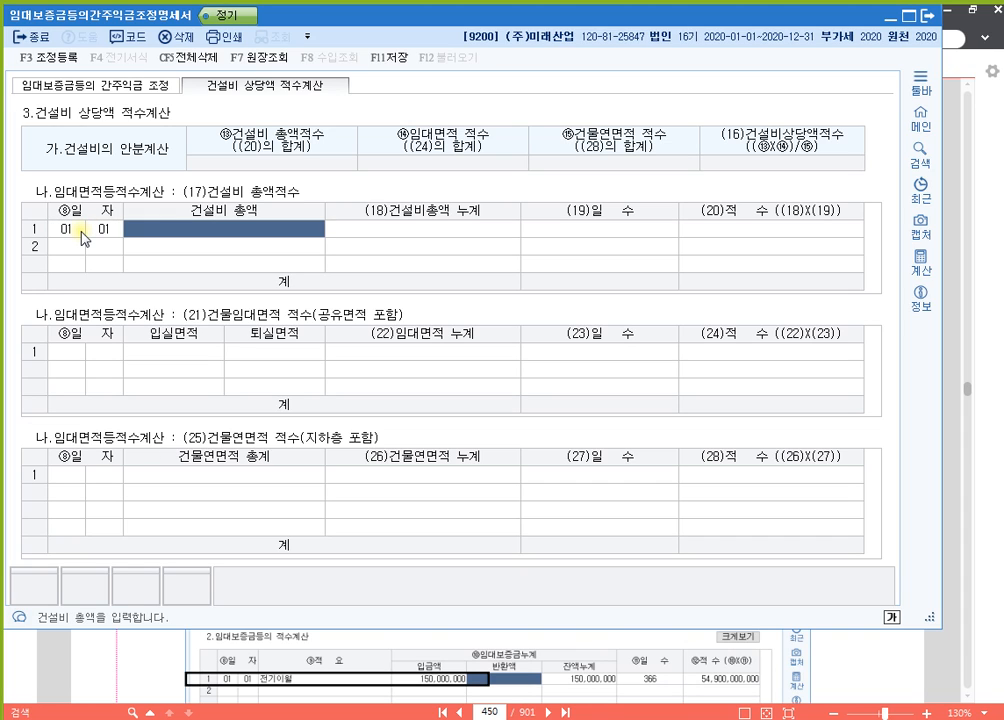
pyautogui.write('70000000')
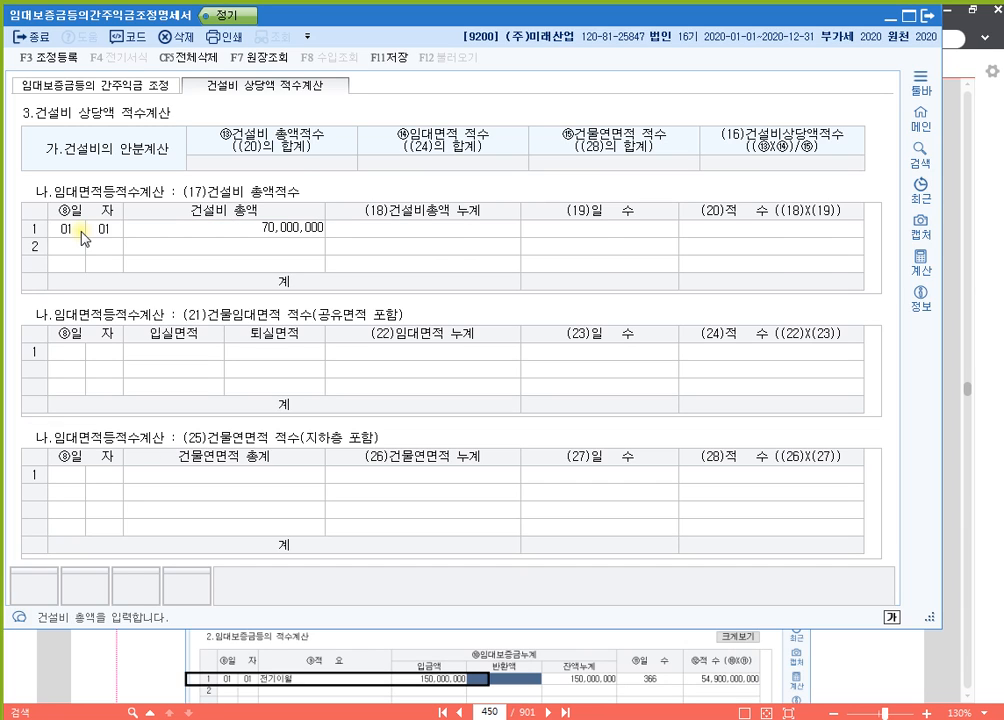
pyautogui.press('Return')
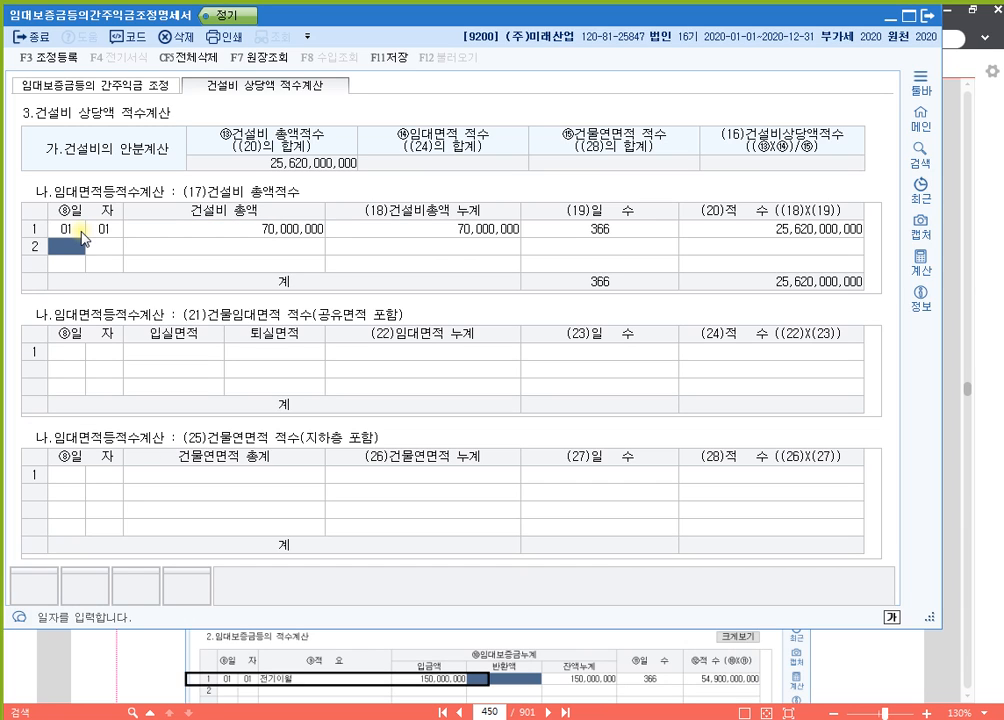
pyautogui.click(81, 231)
pyautogui.press('Return')
pyautogui.press('Return')
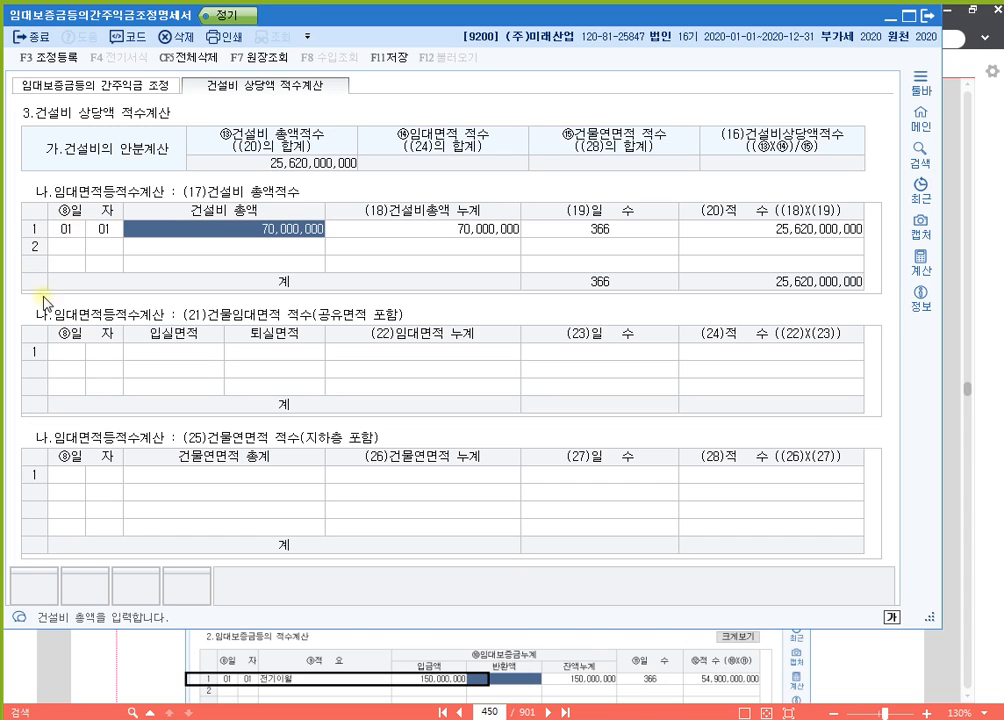
# Enter a row dated 01 01 with 입실면적 180 in the (21)건물임대면적 적수 table
pyautogui.click(70, 352)
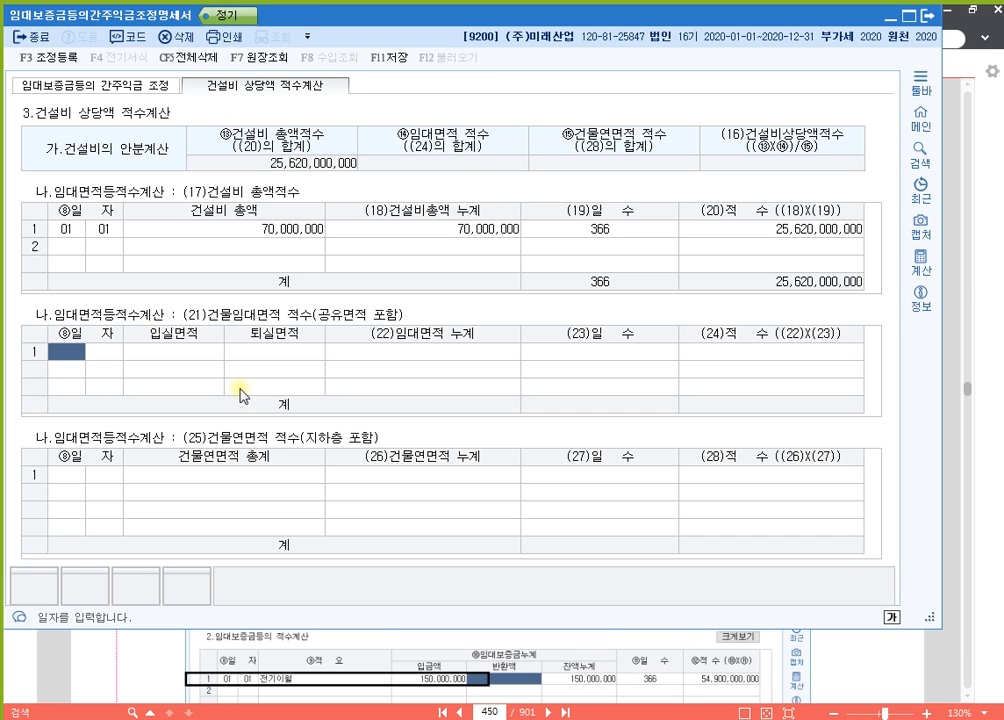
pyautogui.write('01')
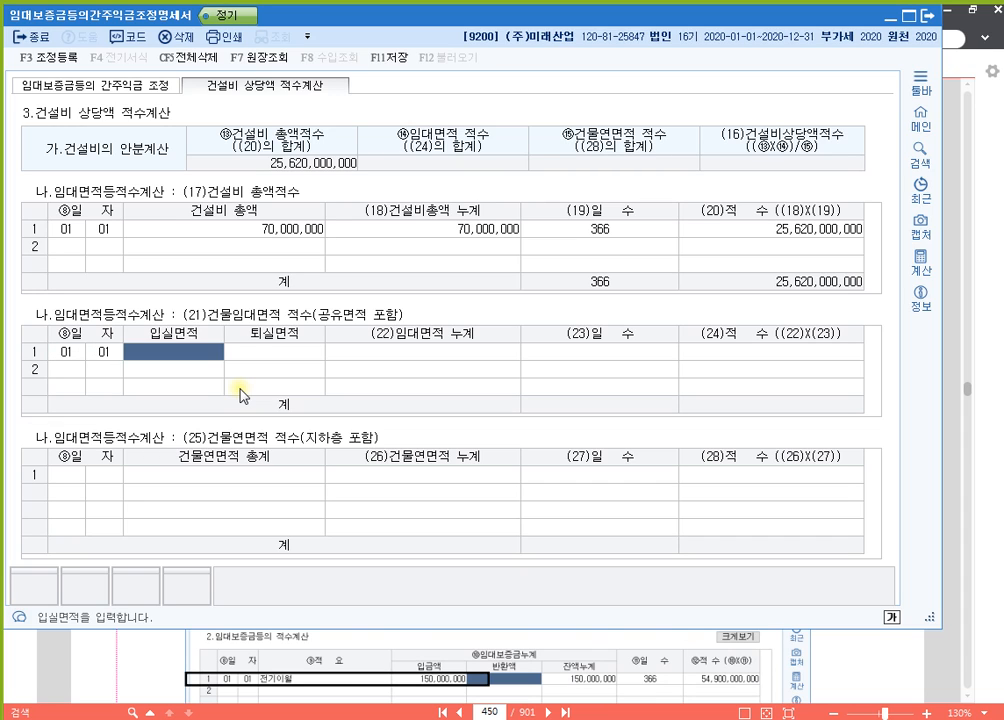
pyautogui.write('01180')
pyautogui.press('Return')
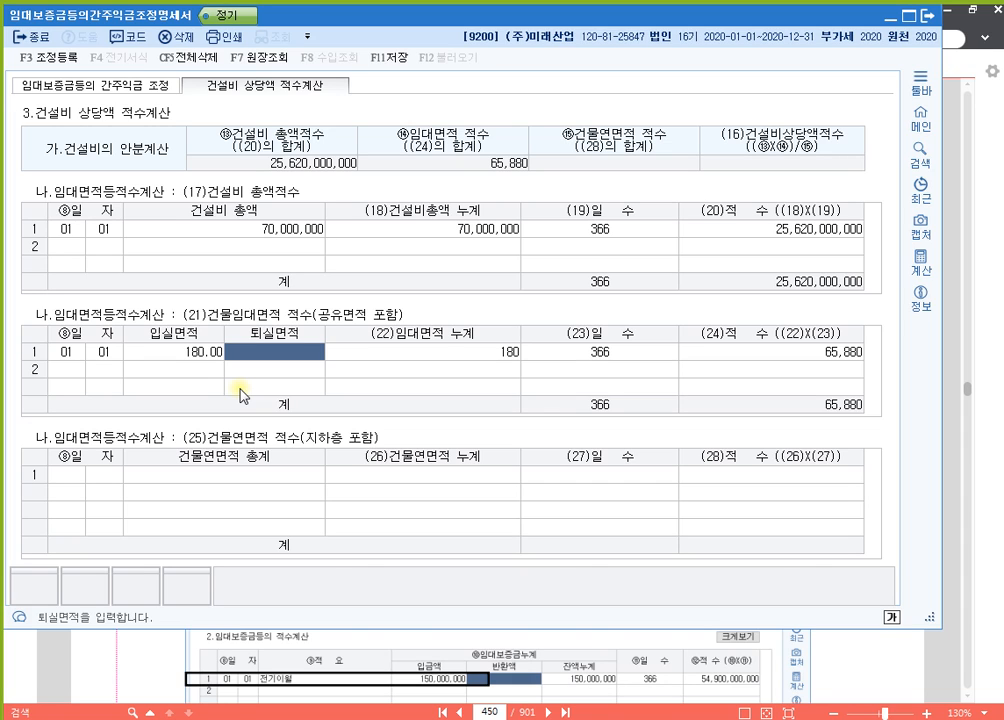
# Enter a row dated 01 01 with 건물연면적 총계 300 in the (25)건물연면적 적수 table
pyautogui.click(72, 482)
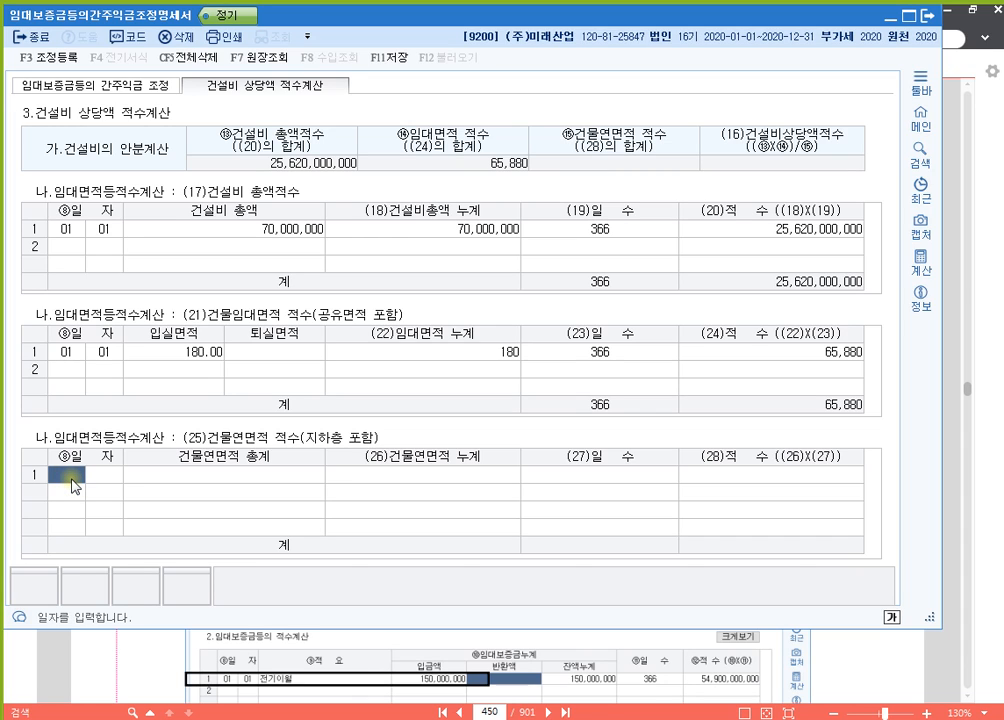
pyautogui.write('01')
pyautogui.press('Return')
pyautogui.write('01')
pyautogui.press('Return')
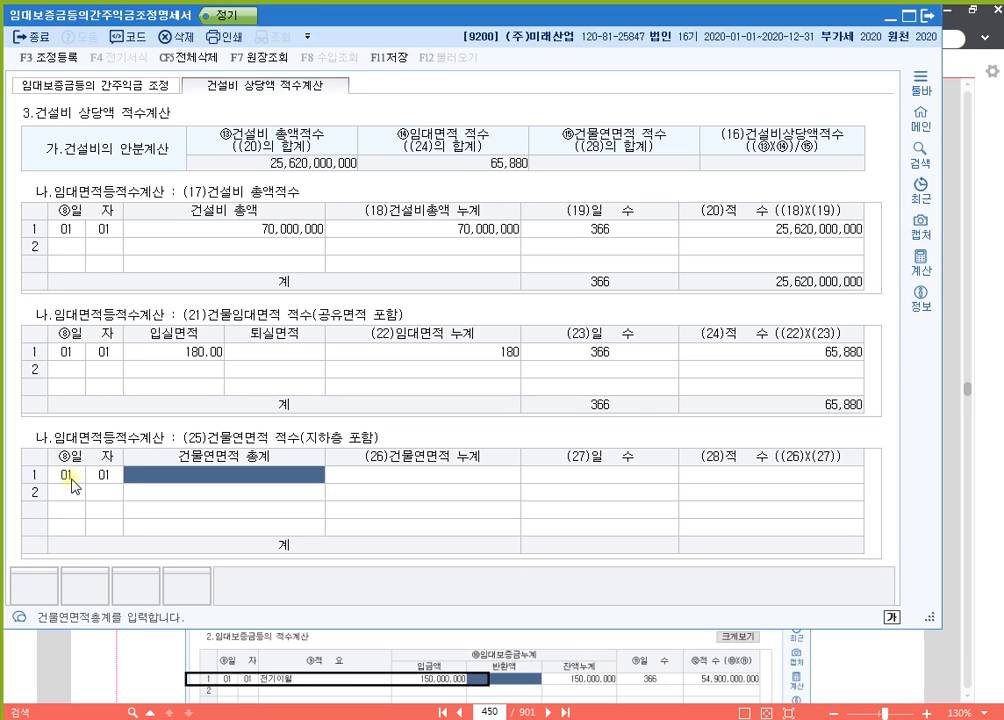
pyautogui.write('300')
pyautogui.press('Return')
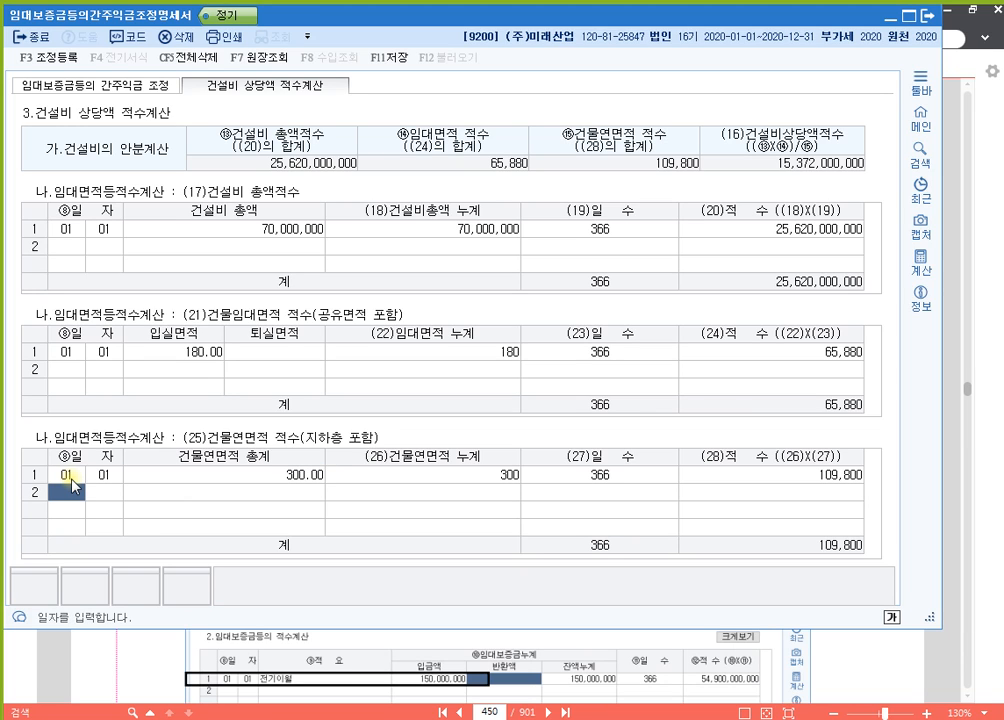
# Reopen the screen pen, circle 임대면적 in heading (21) and 연면적 in heading (25), and clear the circles
pyautogui.press('F9')
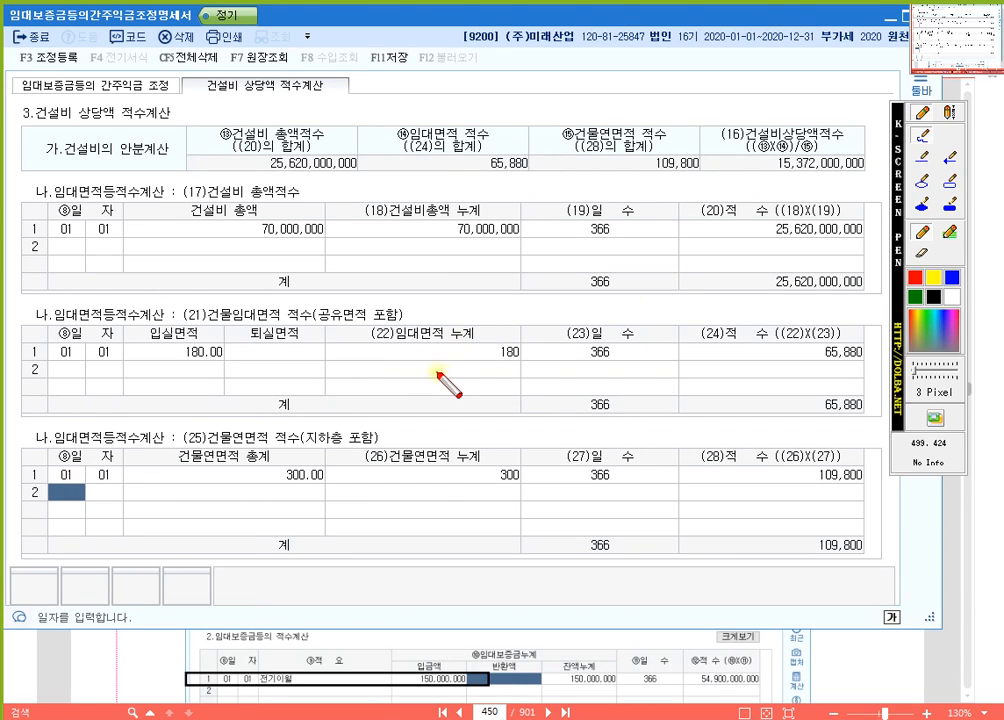
pyautogui.moveTo(256, 322)
pyautogui.mouseDown()
pyautogui.moveTo(258, 292)
pyautogui.moveTo(262, 316)
pyautogui.mouseUp()
pyautogui.moveTo(252, 438)
pyautogui.mouseDown()
pyautogui.moveTo(258, 444)
pyautogui.moveTo(246, 440)
pyautogui.mouseUp()
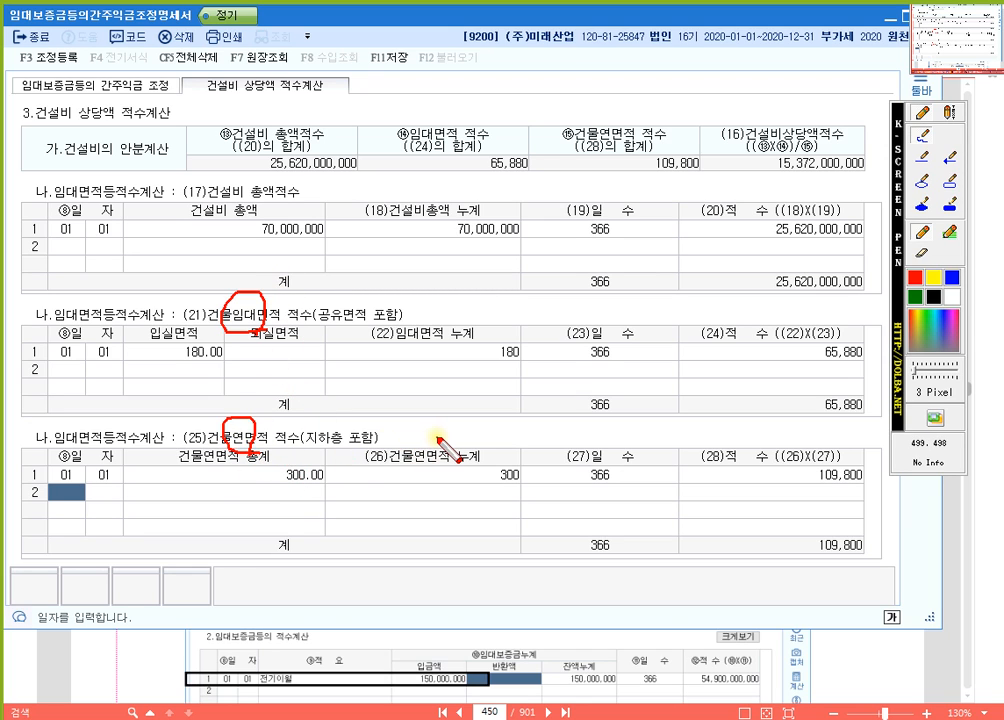
pyautogui.press('Escape')
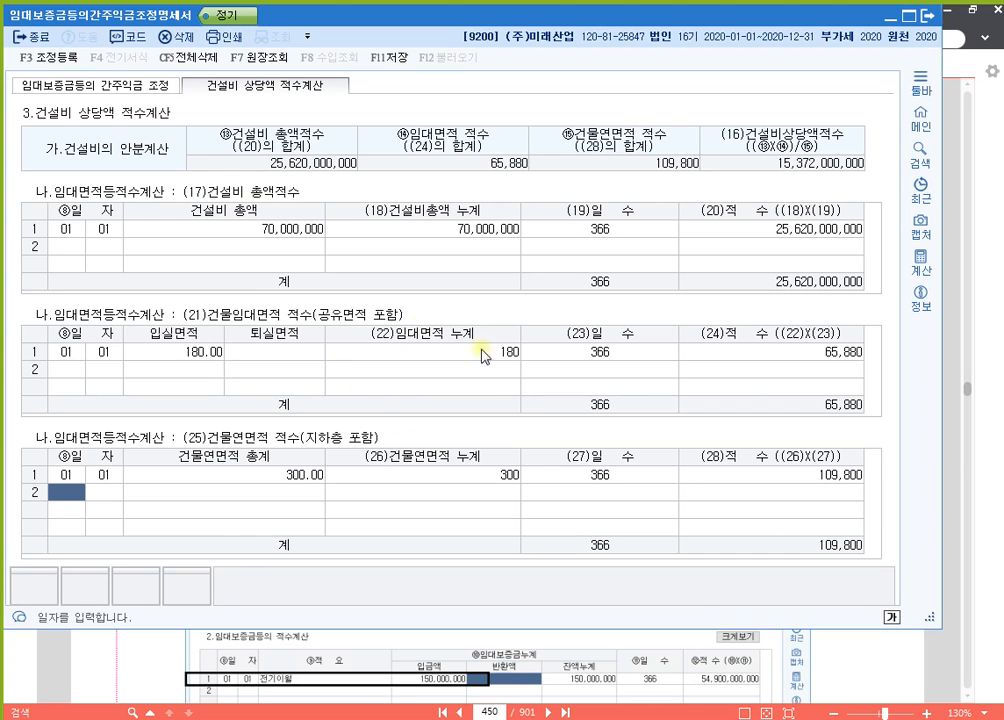
# Return to 임대보증금등의 간주익금 조정 and review section 1 from 건설비상당액 적수 through 이자율 and 익금상당액 to 보증금운용수입
pyautogui.click(112, 87)
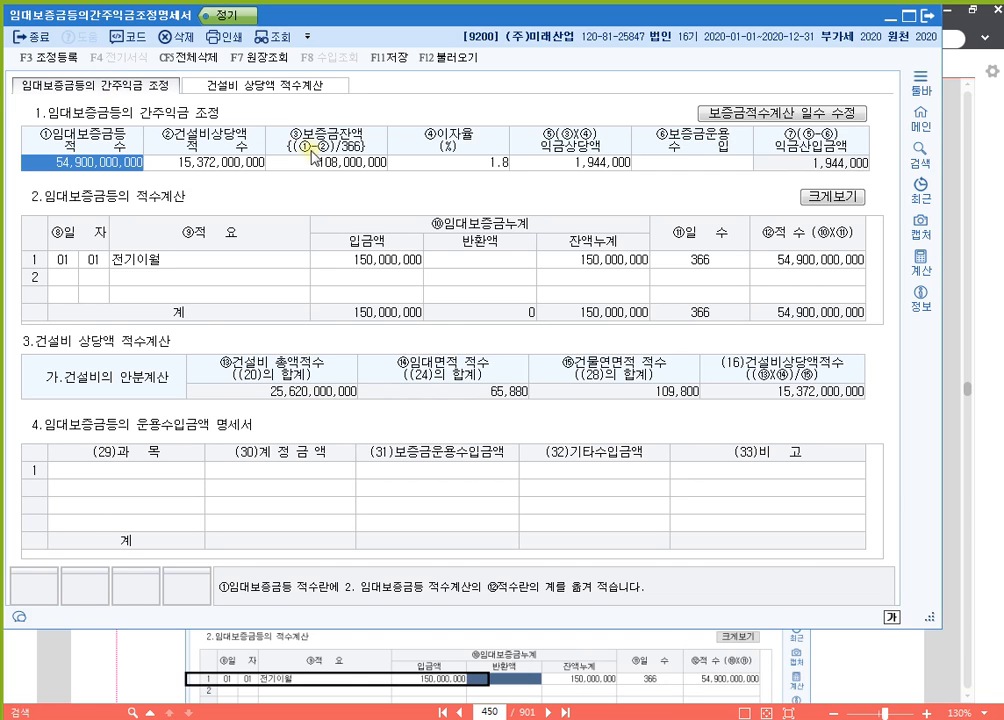
pyautogui.click(239, 168)
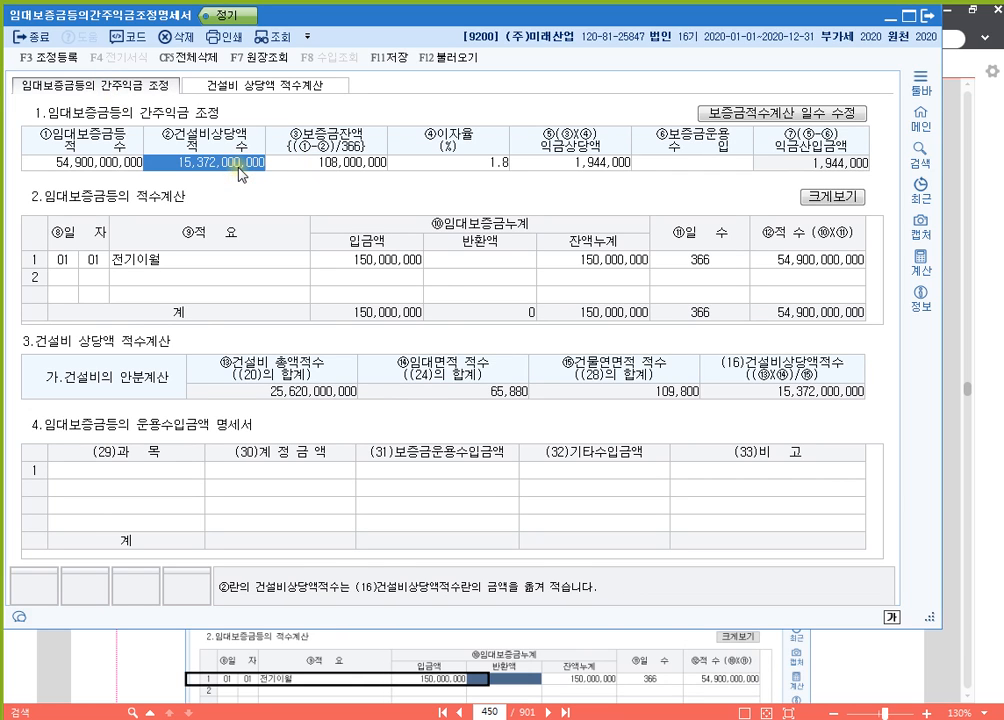
pyautogui.click(350, 167)
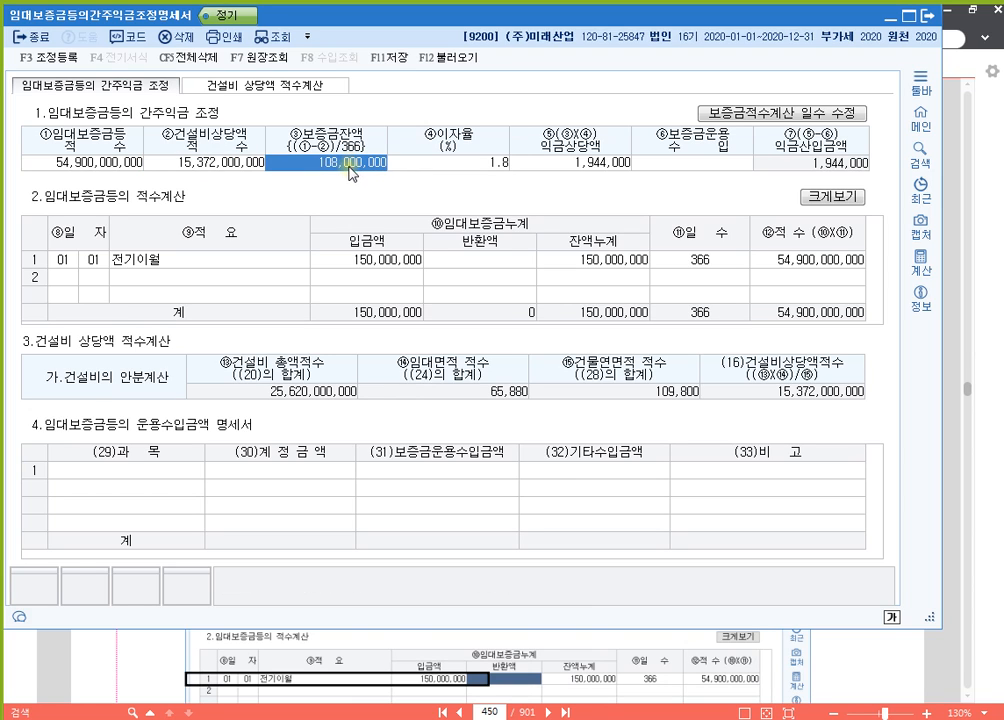
pyautogui.click(495, 167)
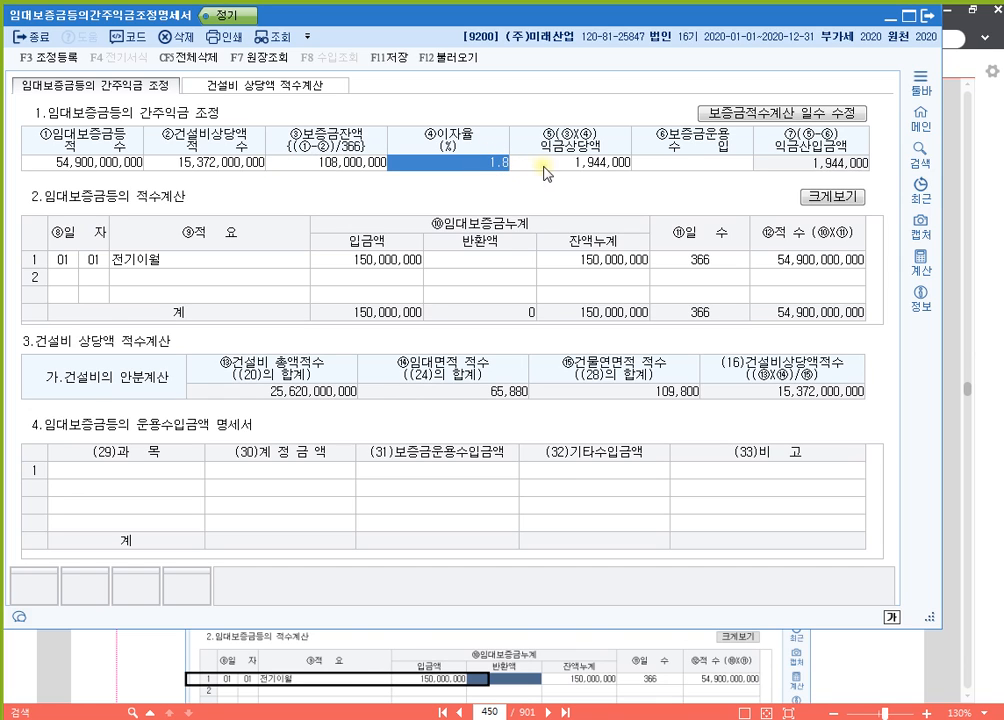
pyautogui.click(597, 172)
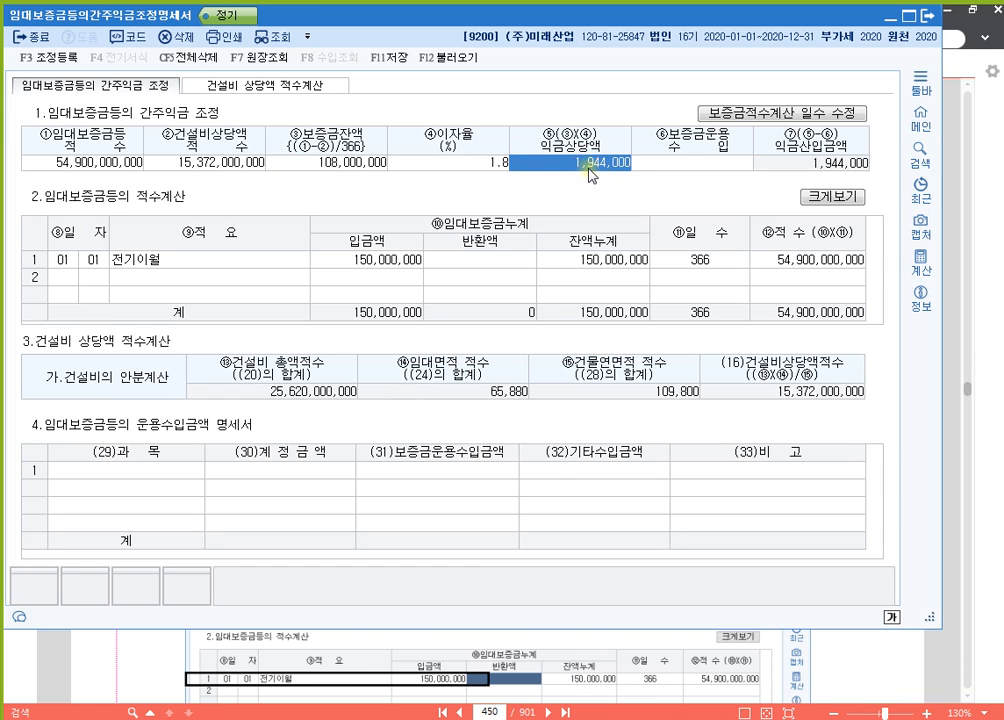
pyautogui.click(681, 165)
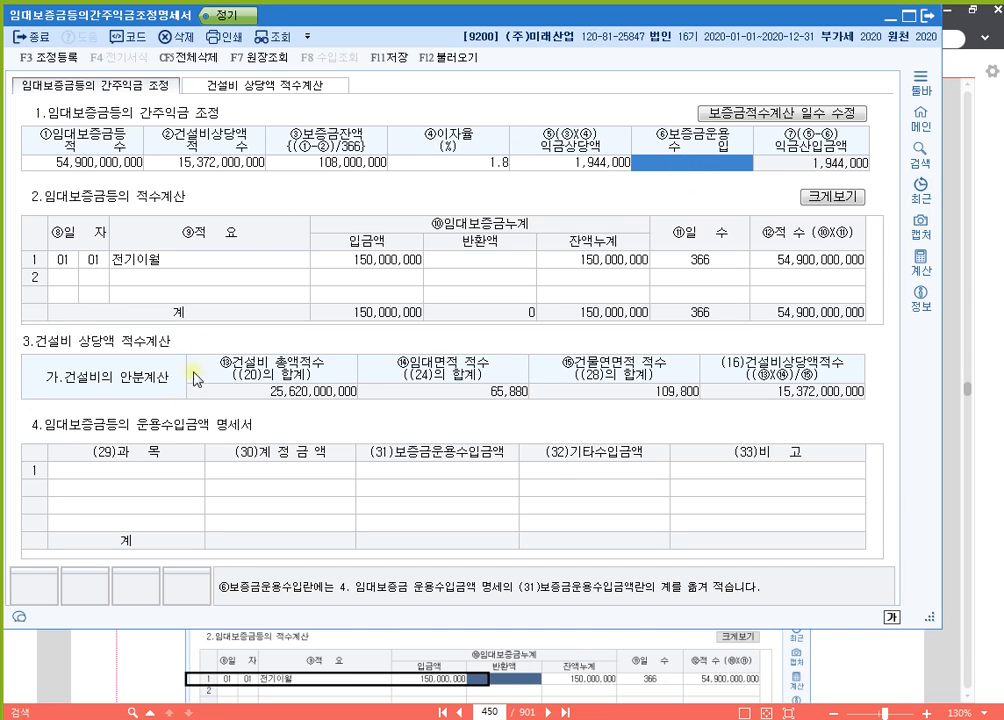
# Add 이자수익 to the 운용수입금액 명세서 with 계정금액 5,674,000 and 보증금운용수입금액 600,000
pyautogui.click(145, 470)
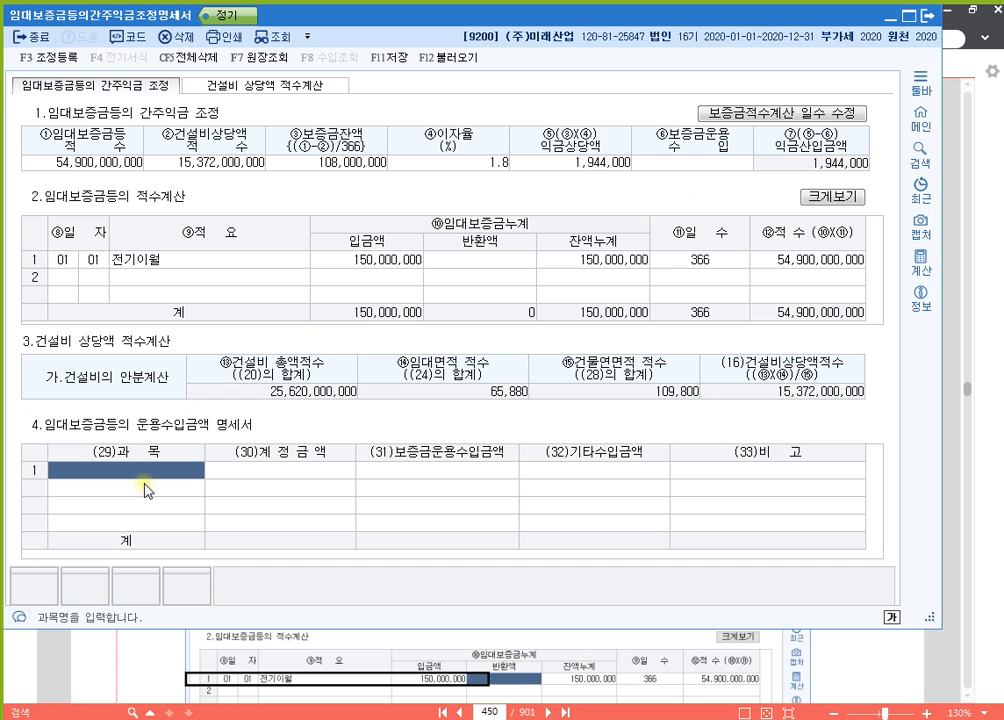
pyautogui.press('F2')
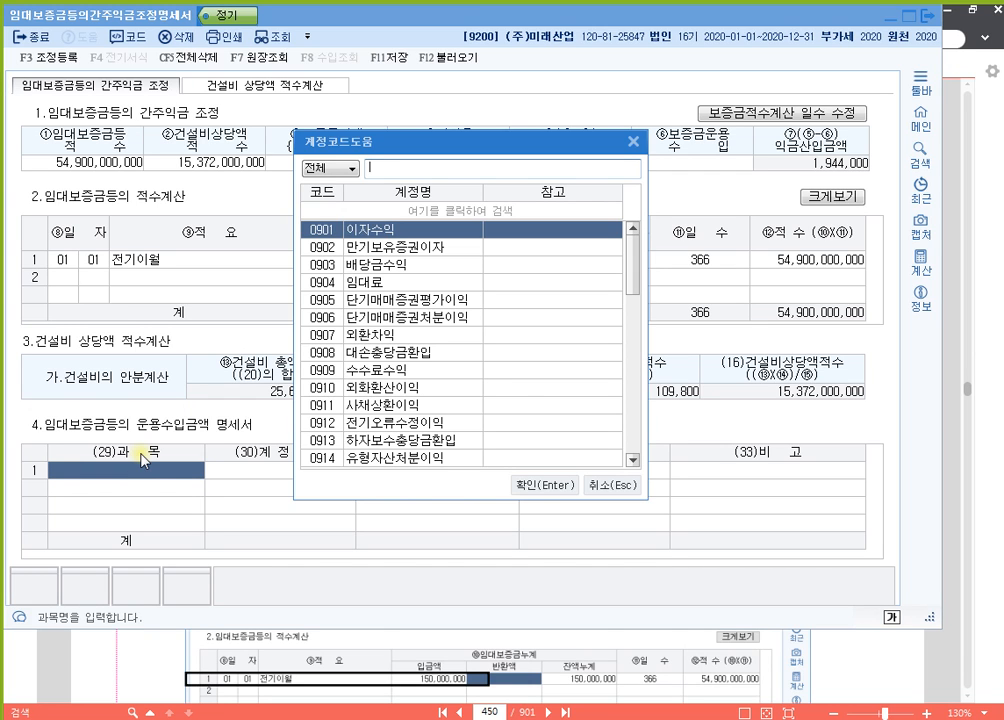
pyautogui.press('Return')
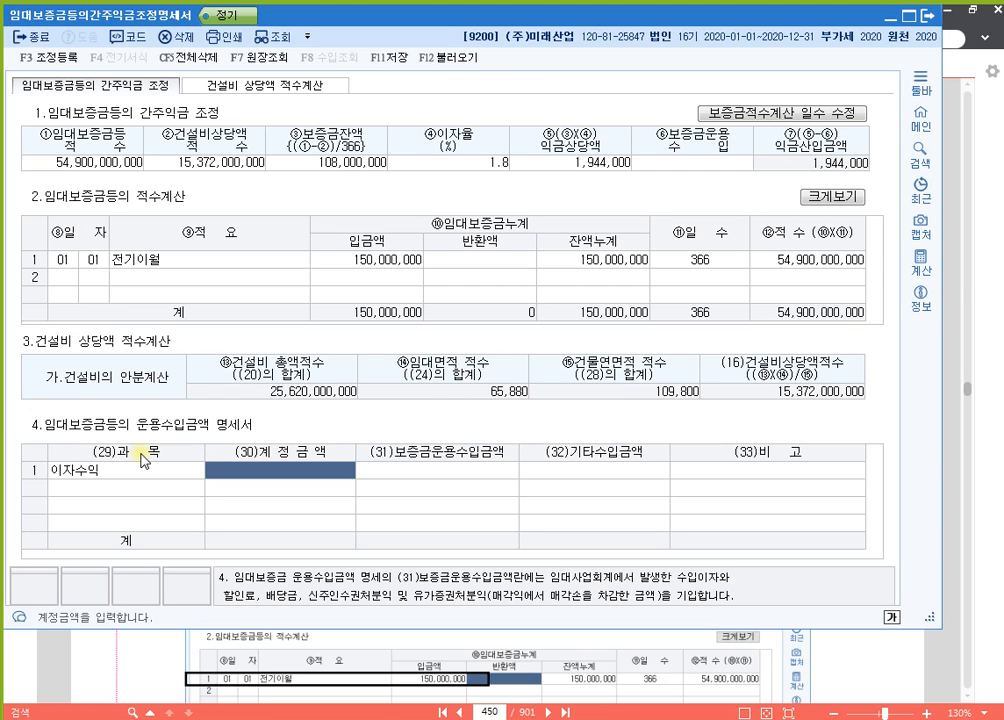
pyautogui.write('5,674')
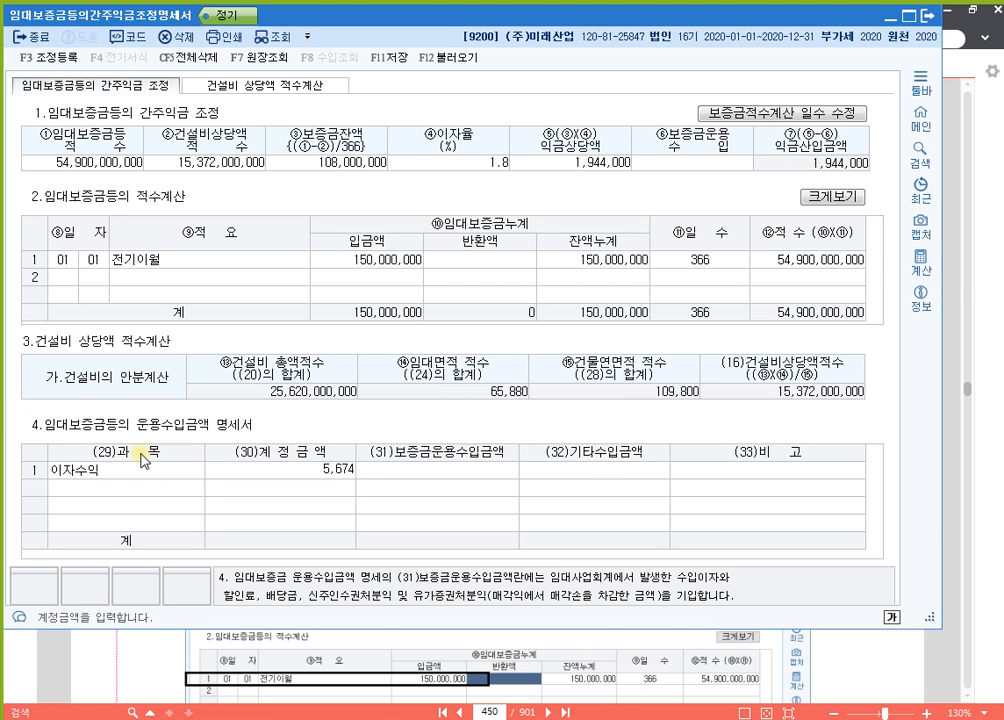
pyautogui.write(',000')
pyautogui.press('Return')
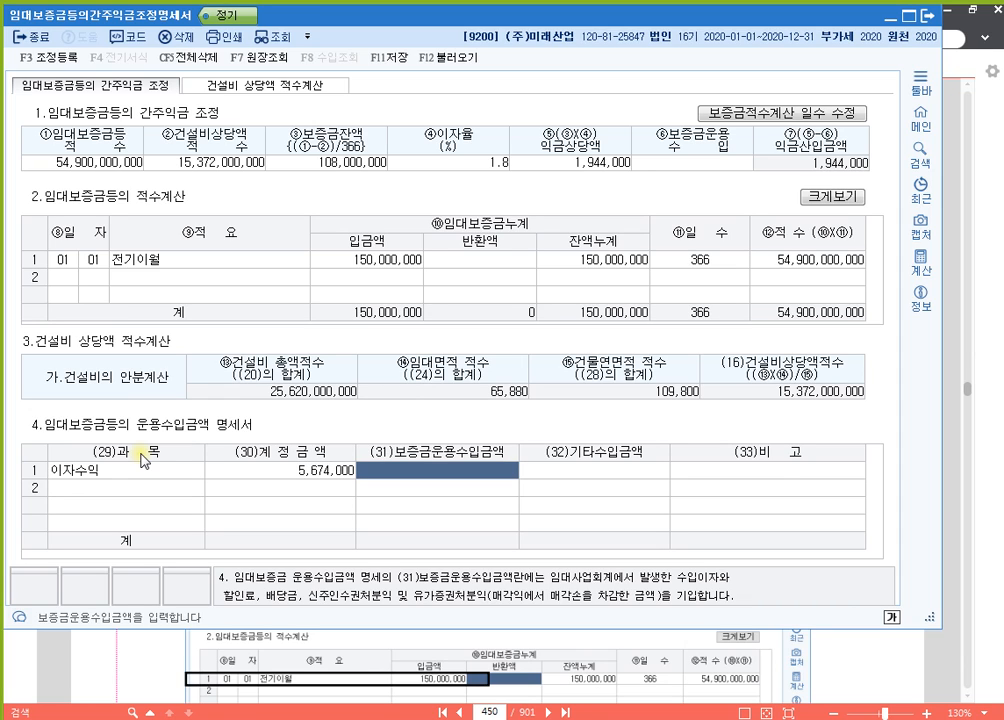
pyautogui.write('6000000')
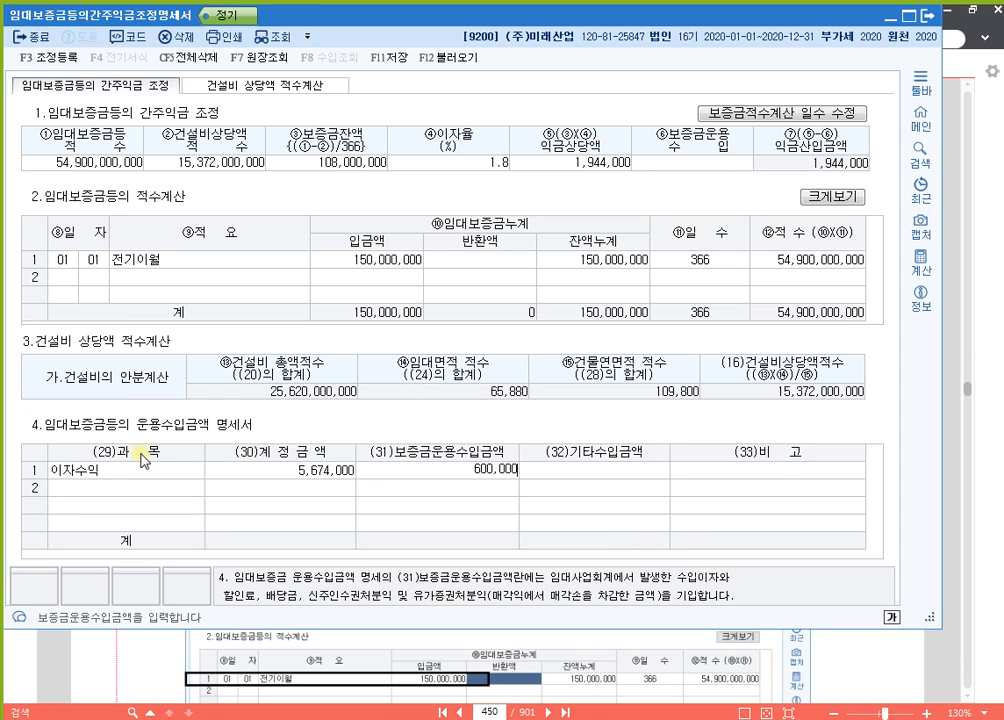
pyautogui.press('Return')
pyautogui.press('Return')
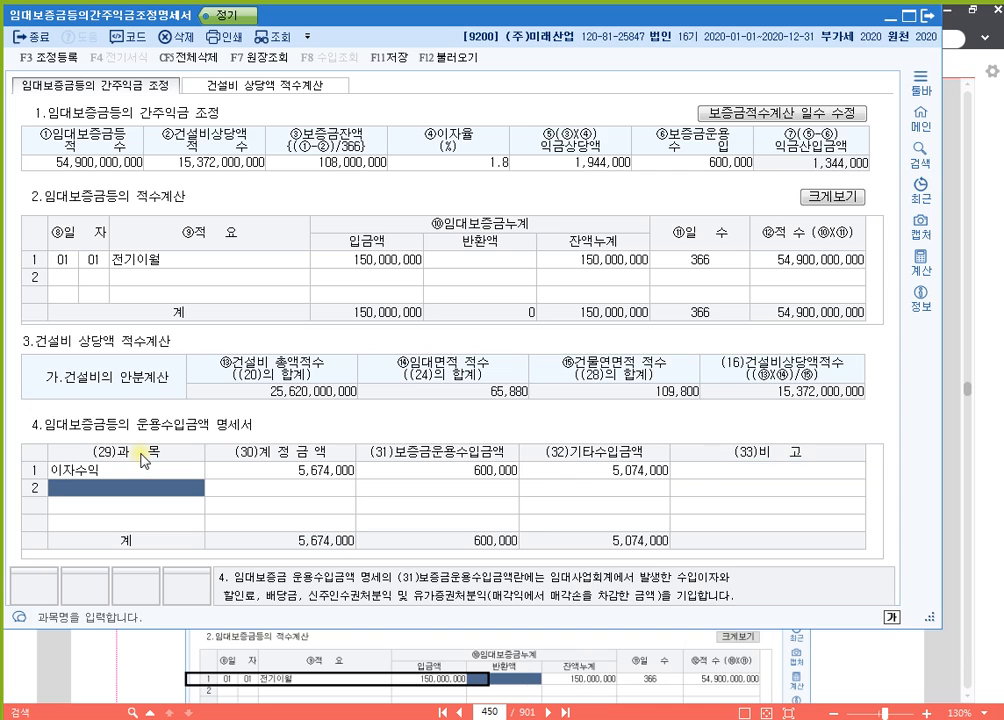
# Compare the 이자수익 row's (31)보증금운용수입금액 with the ⑥보증금운용수입 field in section 1
pyautogui.click(462, 470)
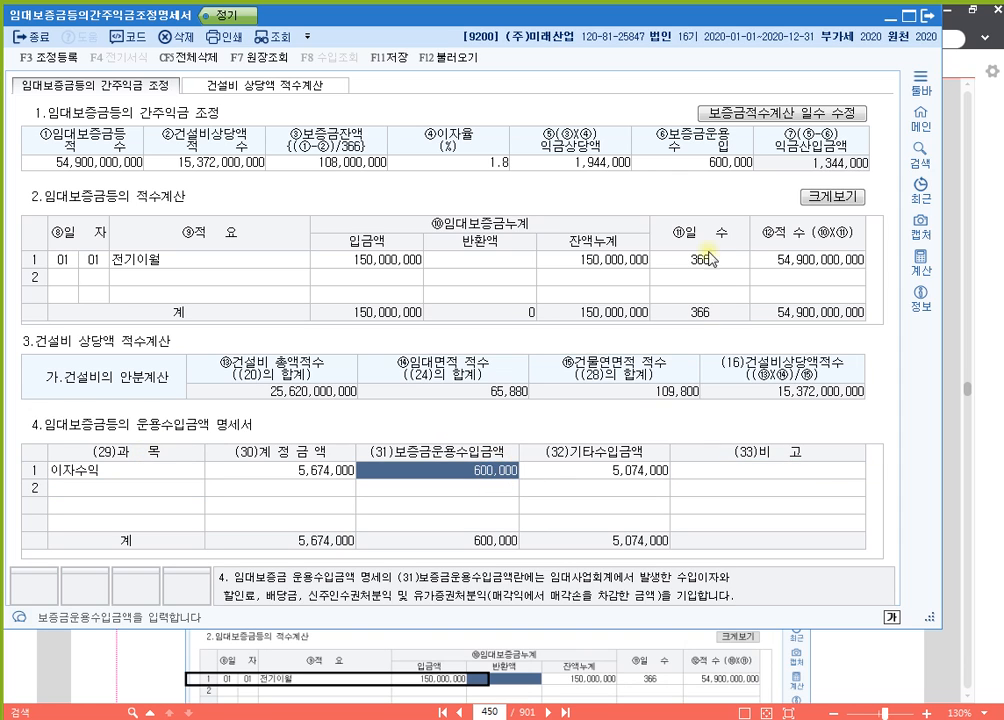
pyautogui.click(718, 163)
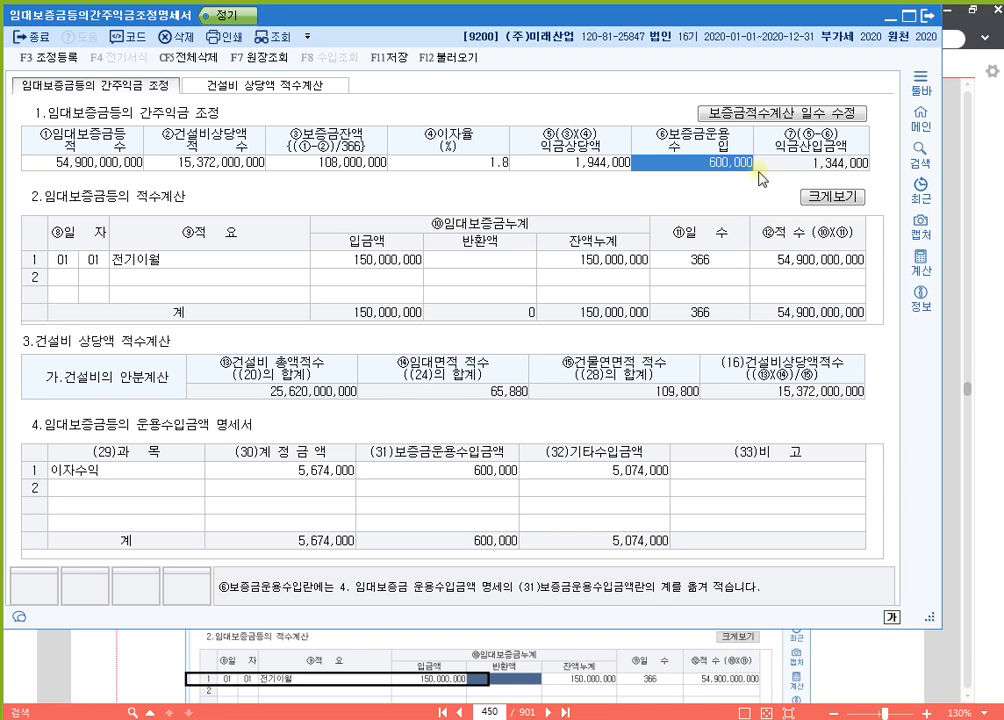
pyautogui.click(497, 467)
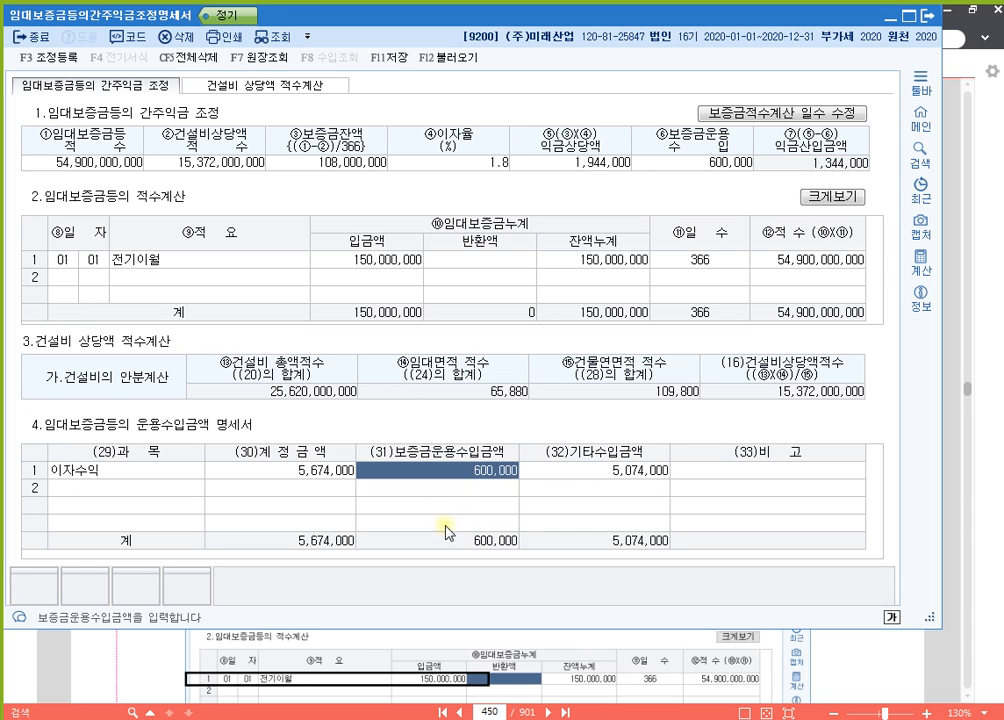
pyautogui.click(703, 168)
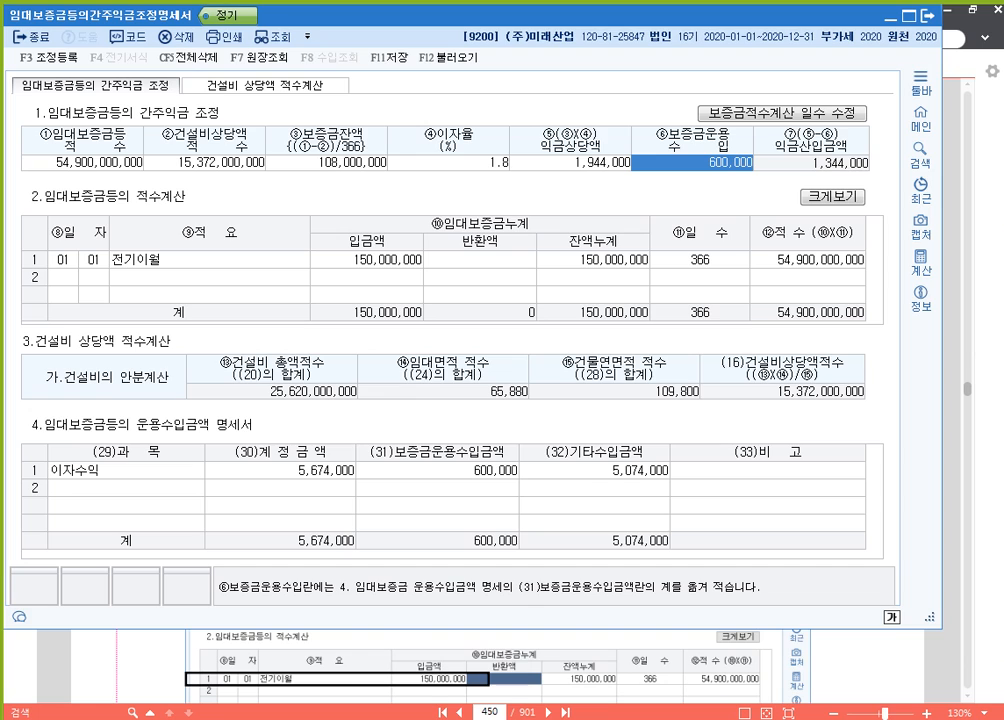
# Register 임대보증금간주익금 as an 익금산입 및 손금불산입 adjustment of 1,344,000 with 소득처분 기타사외유출
pyautogui.click(447, 704)
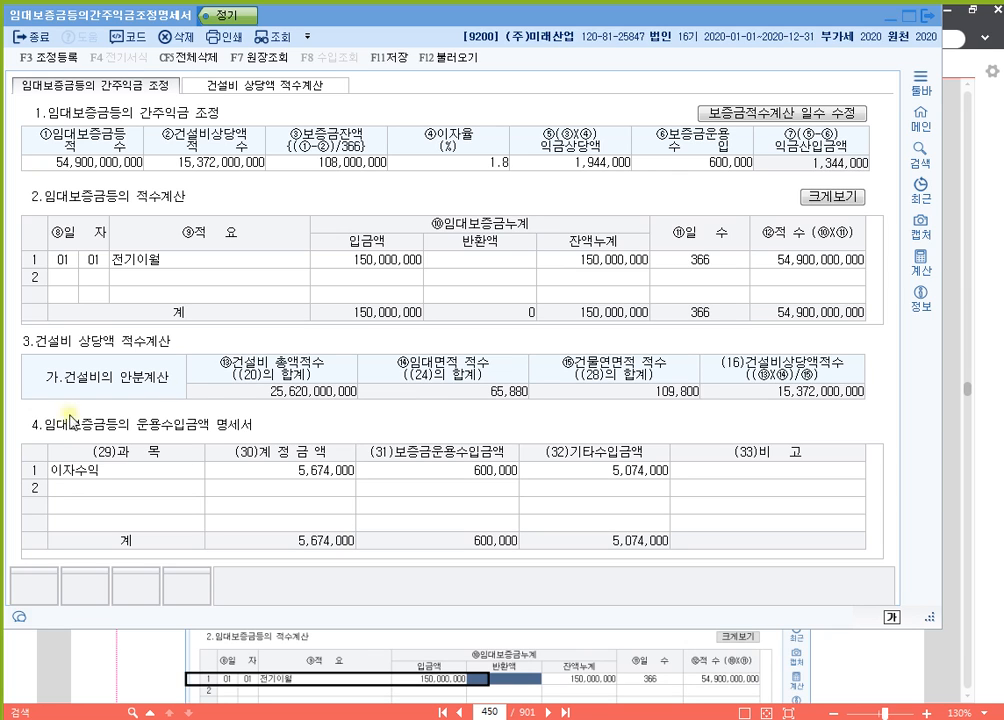
pyautogui.click(273, 358)
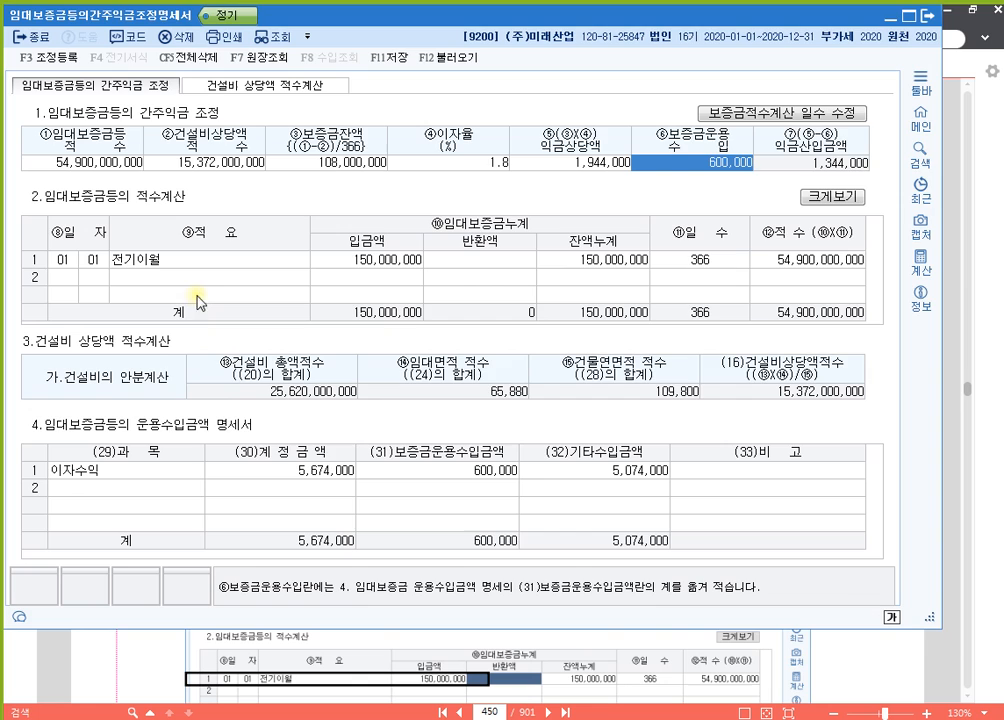
pyautogui.press('F3')
pyautogui.click(141, 233)
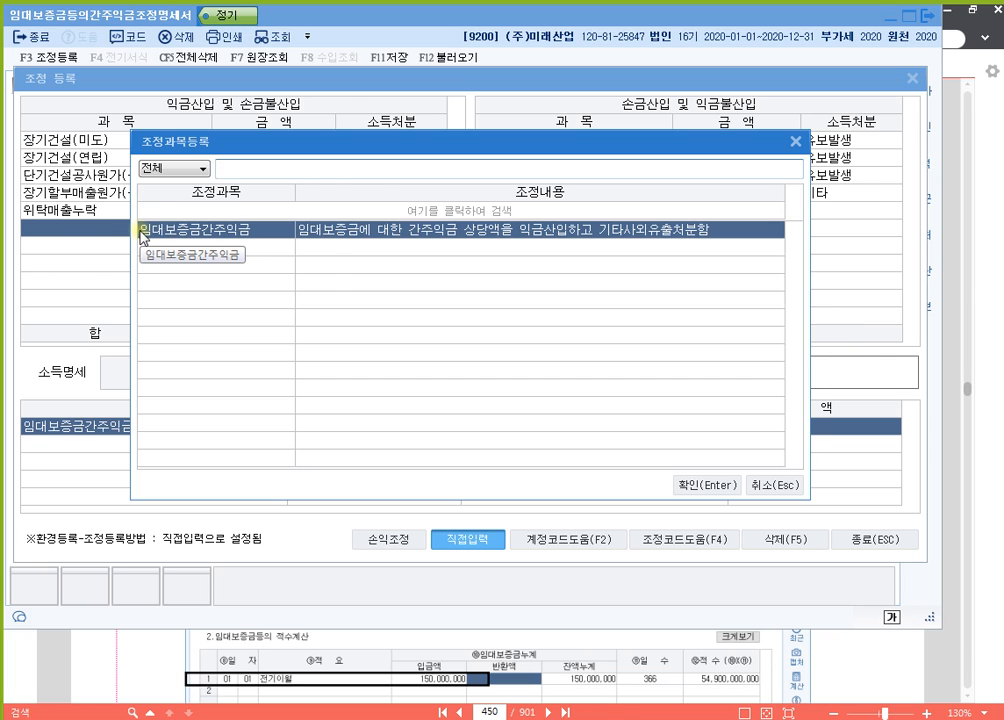
pyautogui.doubleClick(142, 231)
pyautogui.write('1344000')
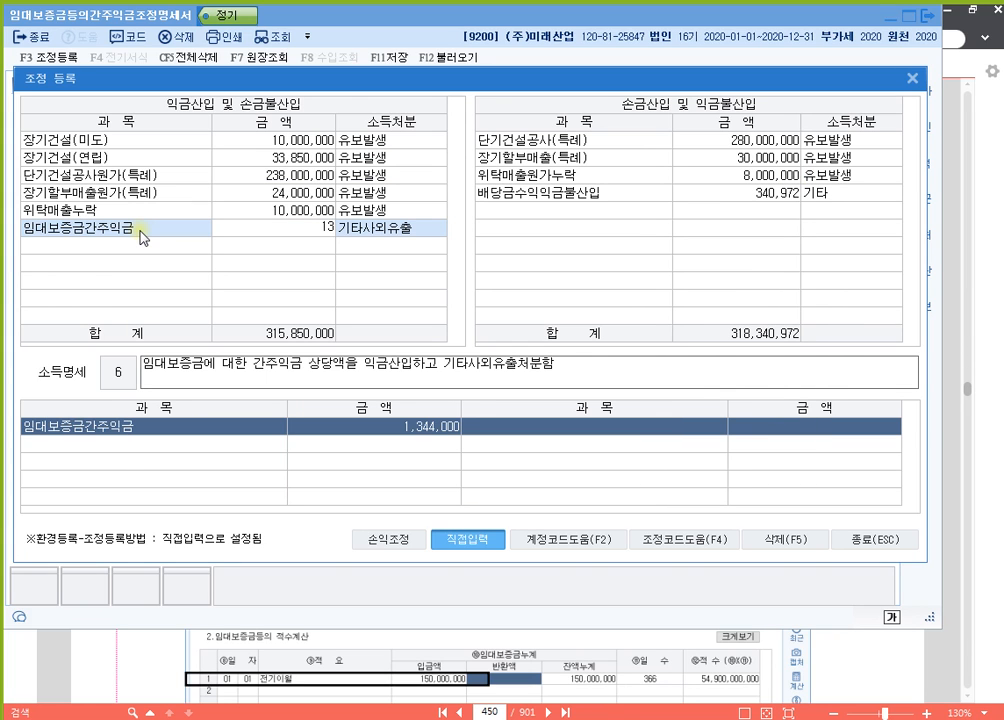
pyautogui.press('Return')
pyautogui.press('Return')
pyautogui.press('Up')
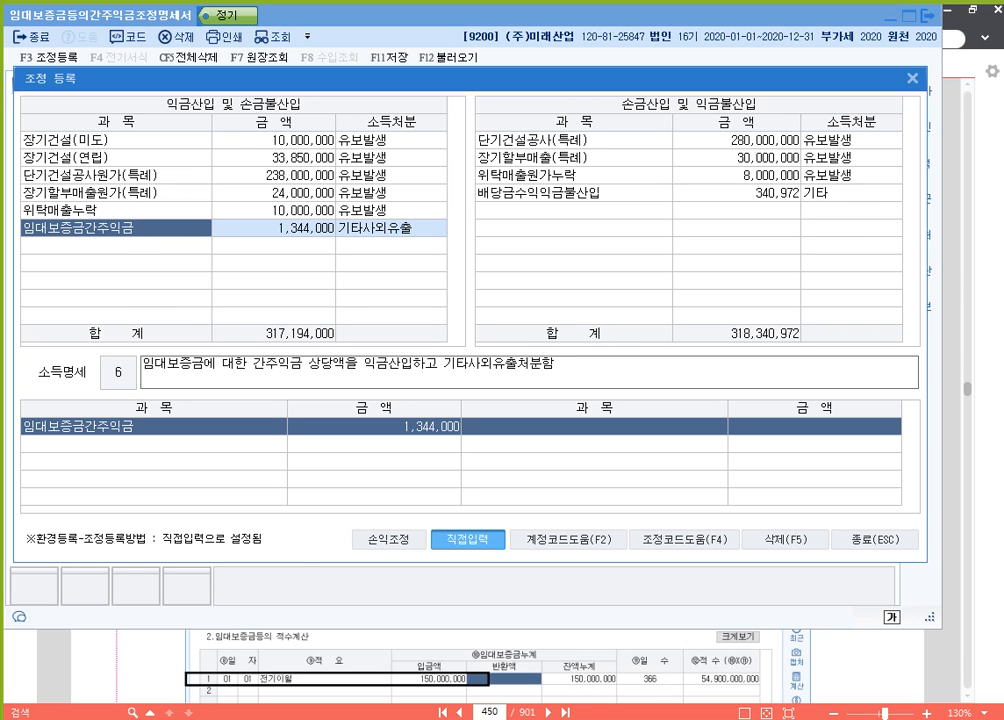
# Switch to Internet Explorer, open the 전산세무회계 완전정복 cafe in a maximized window, and look through its board list
pyautogui.click(270, 719)
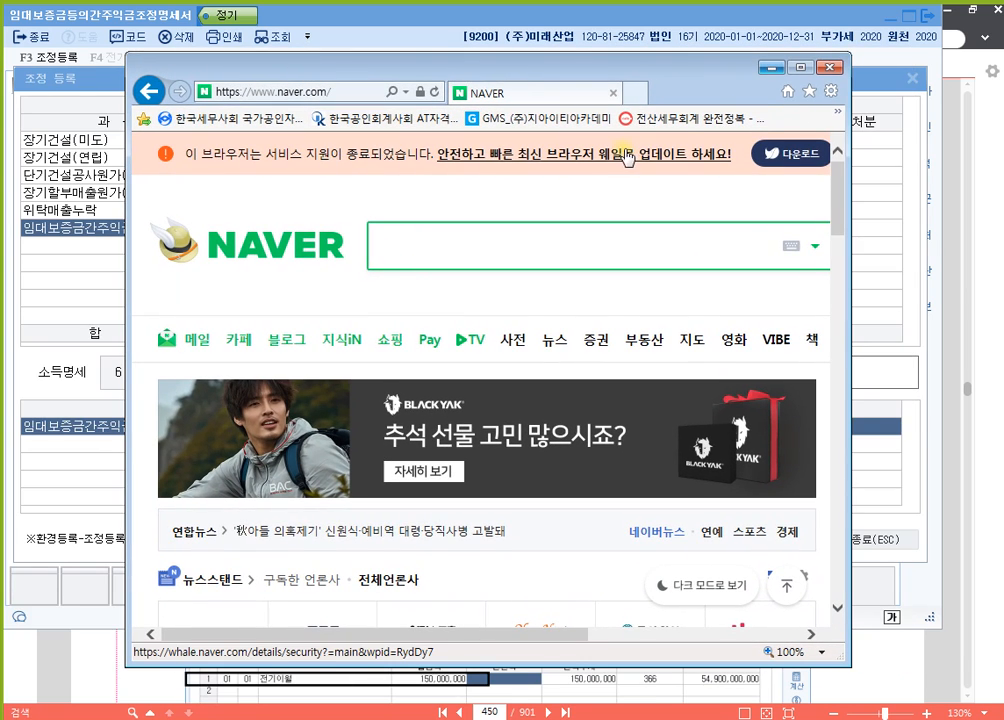
pyautogui.click(677, 118)
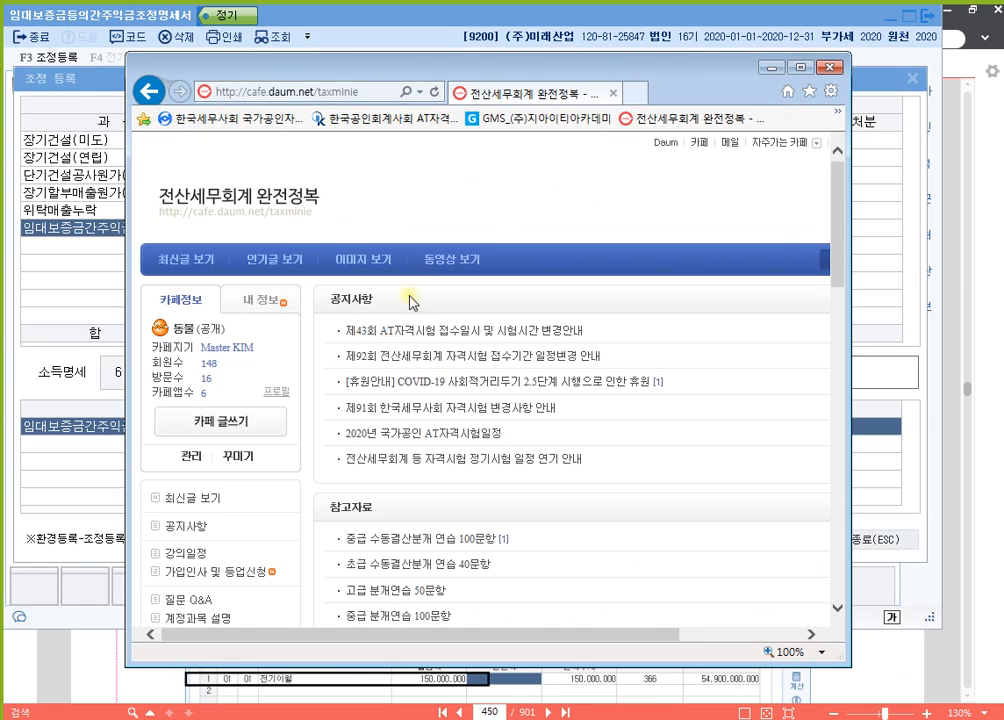
pyautogui.doubleClick(533, 63)
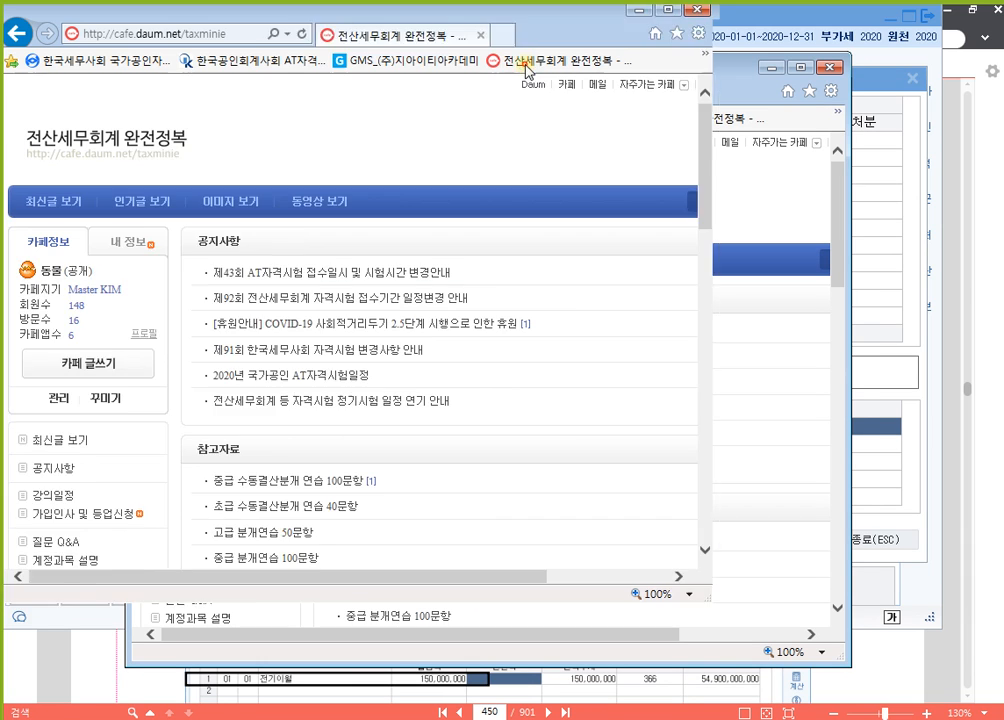
pyautogui.scroll(-3, 320, 380)
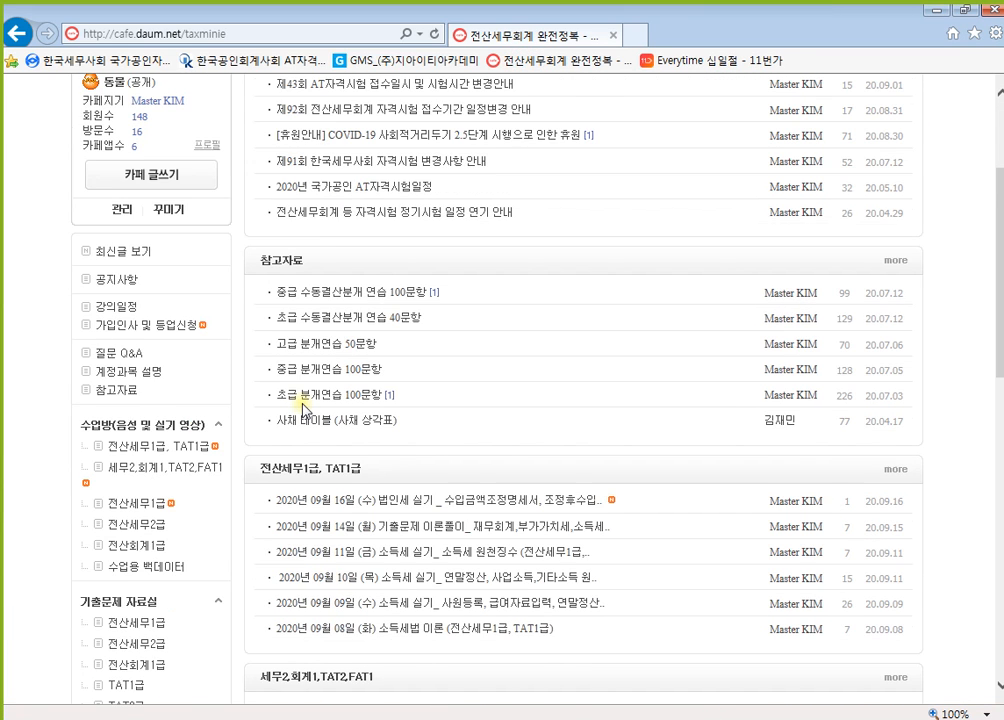
pyautogui.scroll(-2, 303, 408)
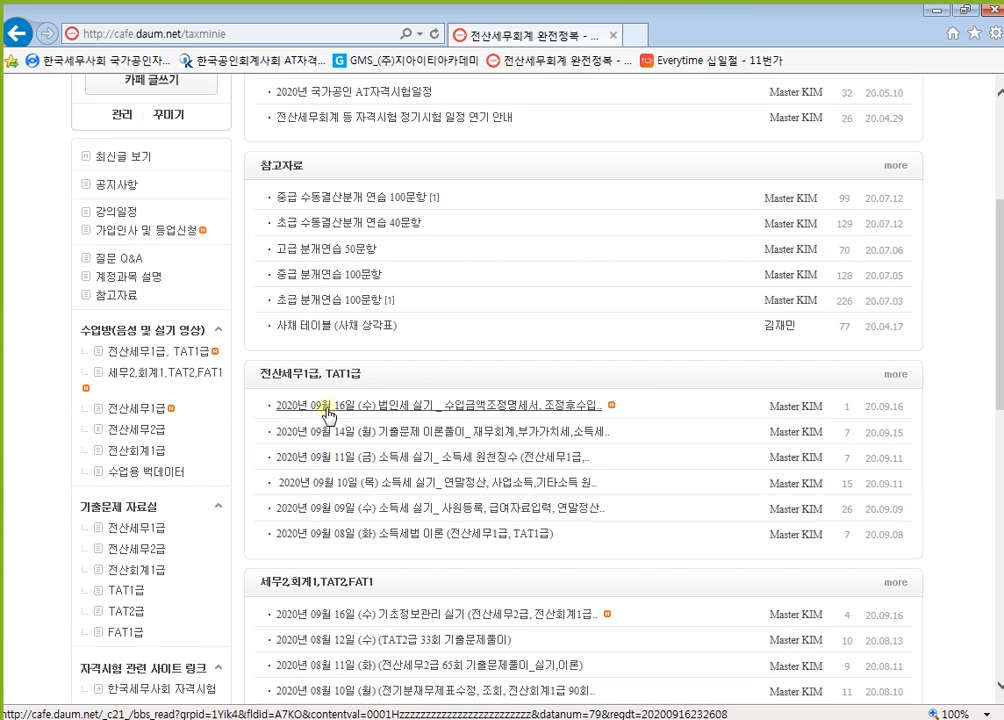
# Open the post 2020년 마스터 전산세무1급 Smart A 용 on the 수업용 백데이터 board and expand its attached file list
pyautogui.click(167, 476)
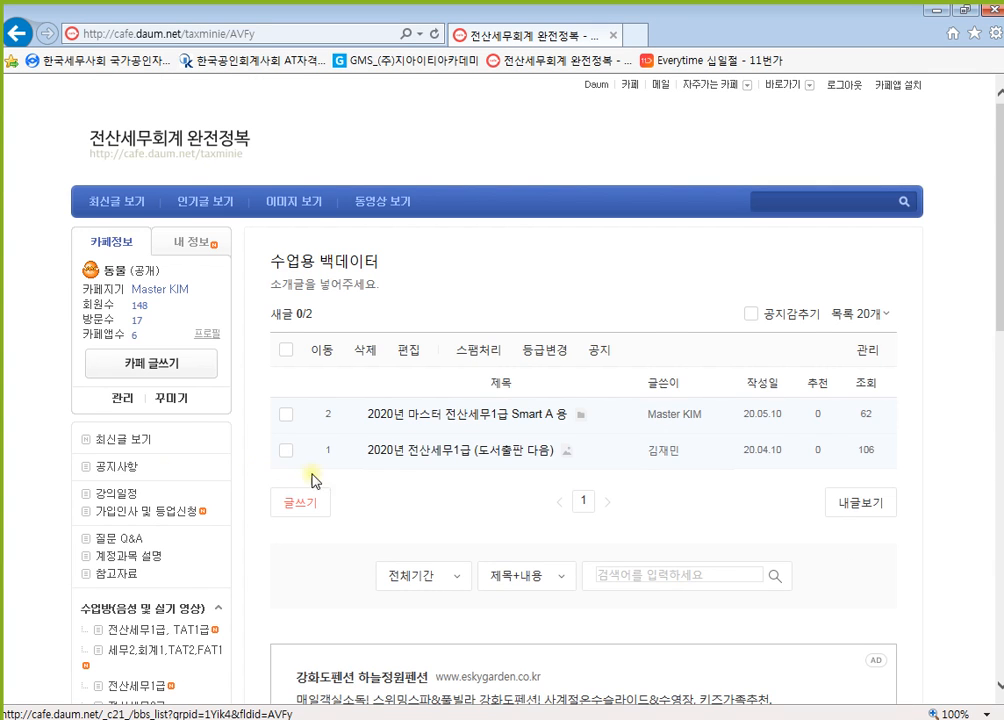
pyautogui.scroll(-2, 314, 476)
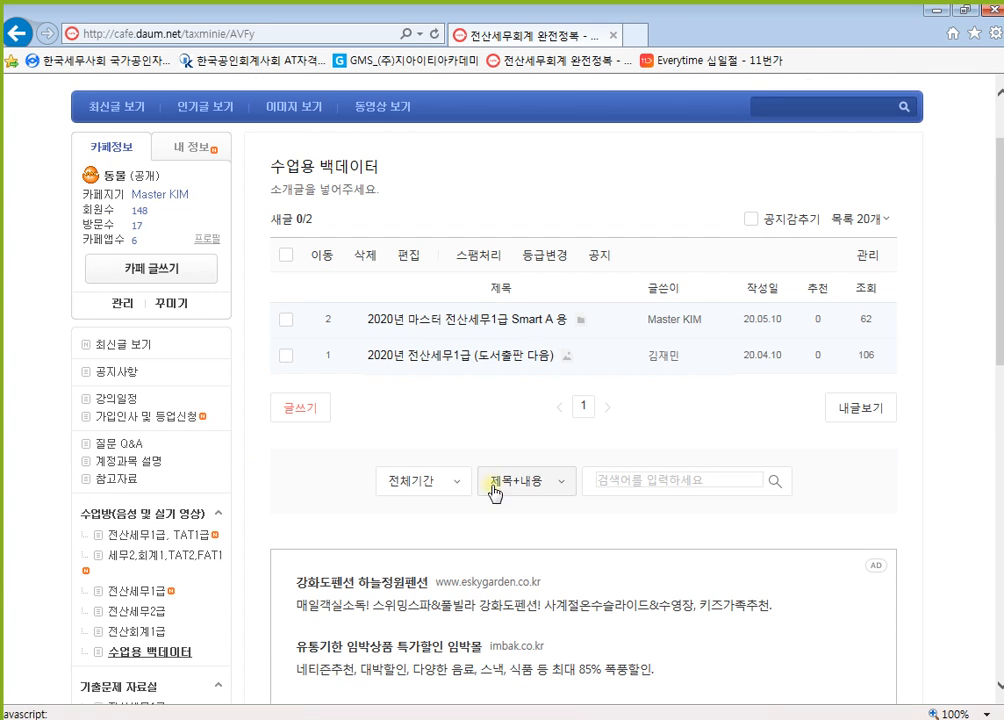
pyautogui.click(470, 322)
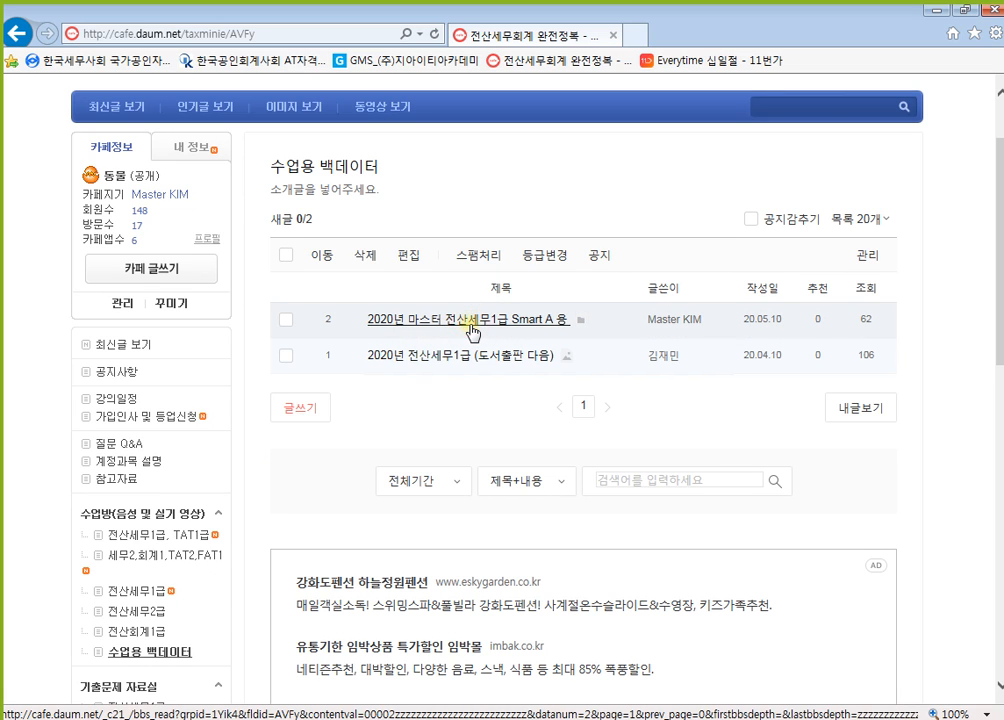
pyautogui.scroll(-2, 457, 403)
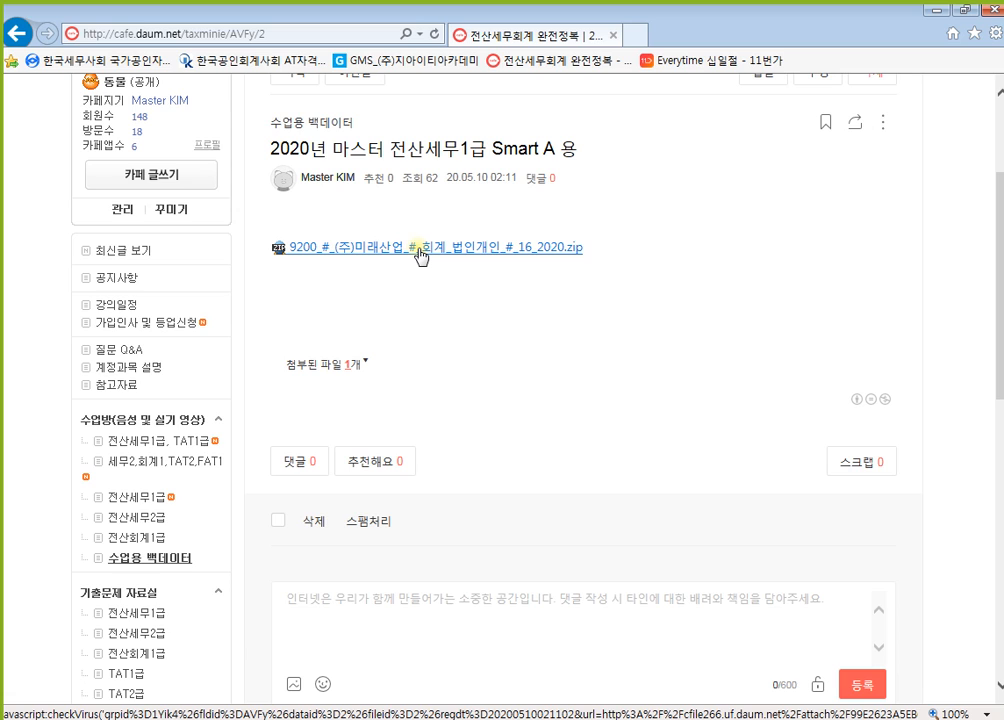
pyautogui.click(356, 366)
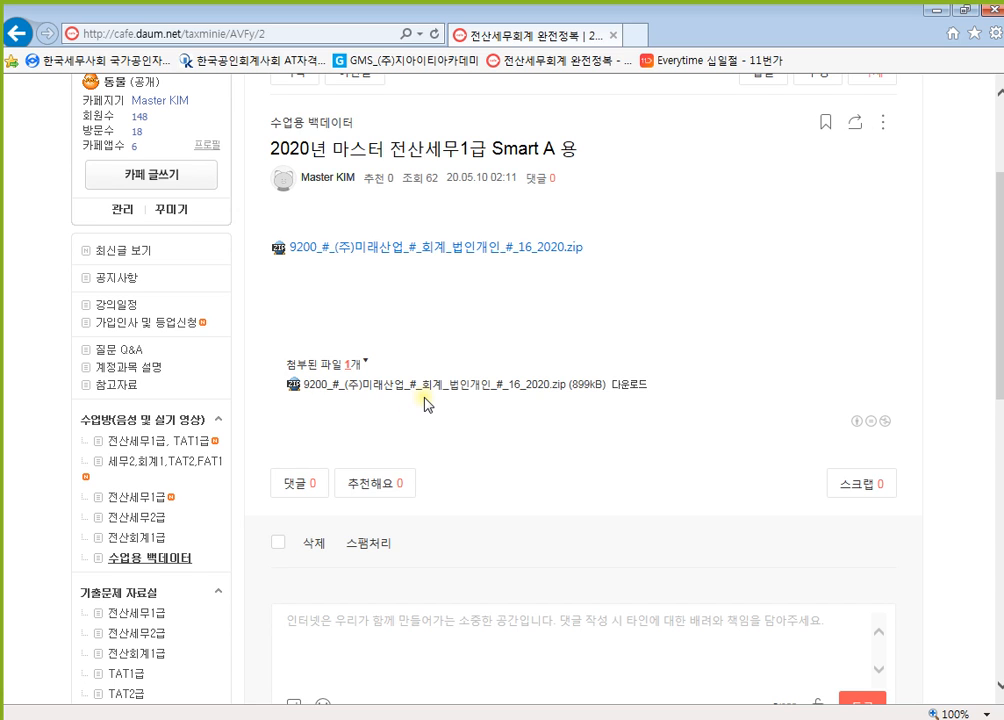
# Minimize the browser, close the 조정 등록 dialog, and minimize the KcLep and document windows to reach the desktop
pyautogui.click(940, 14)
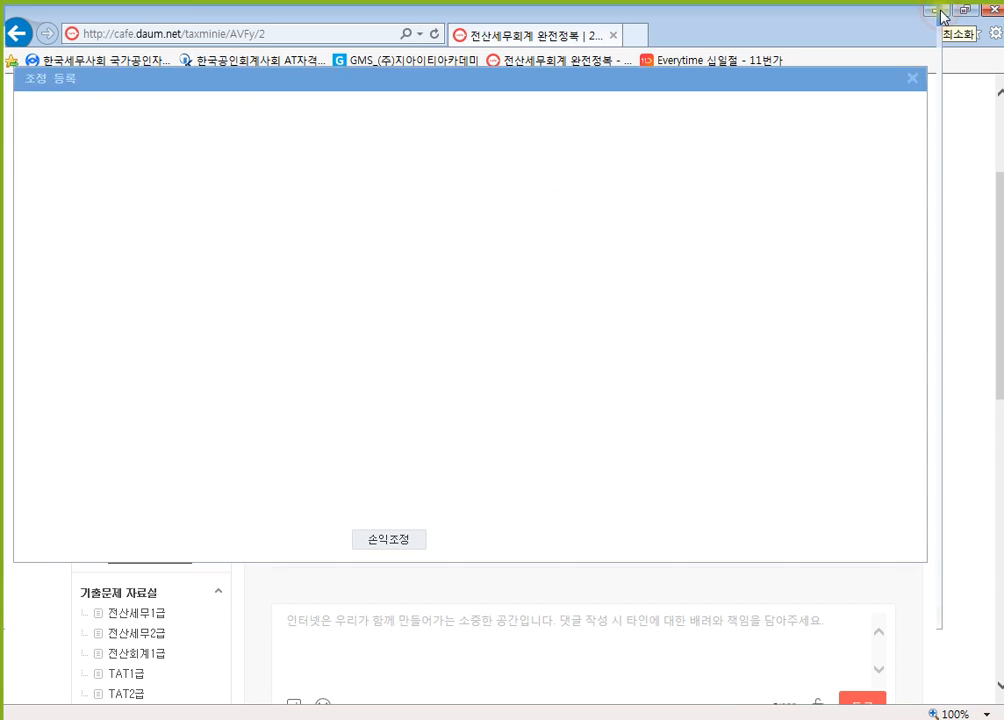
pyautogui.click(907, 77)
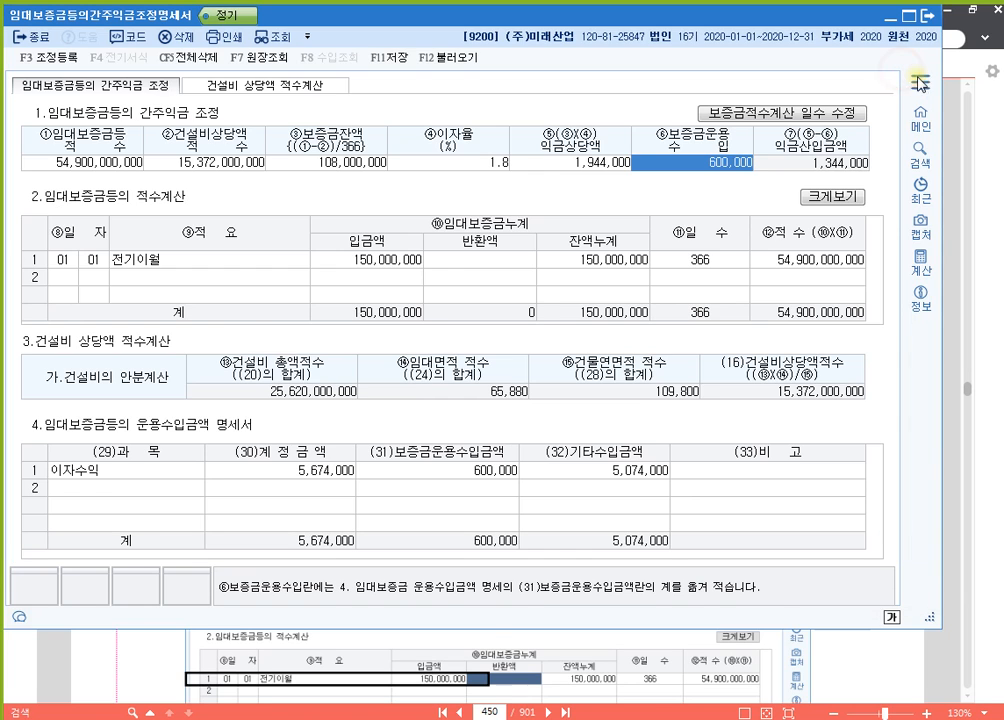
pyautogui.click(887, 17)
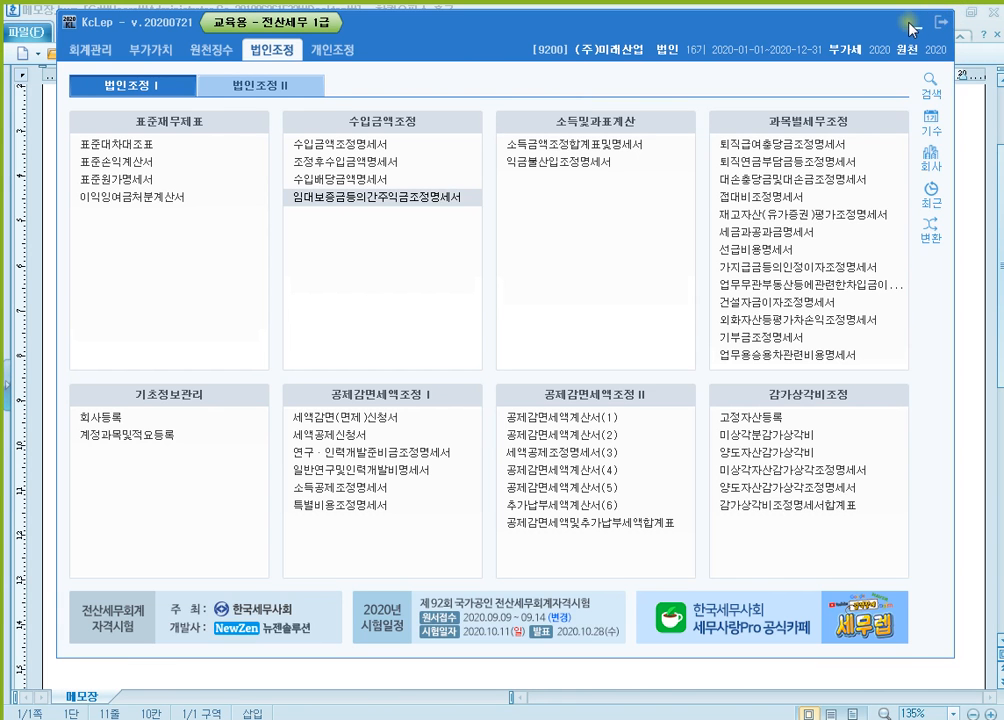
pyautogui.click(907, 22)
pyautogui.click(942, 14)
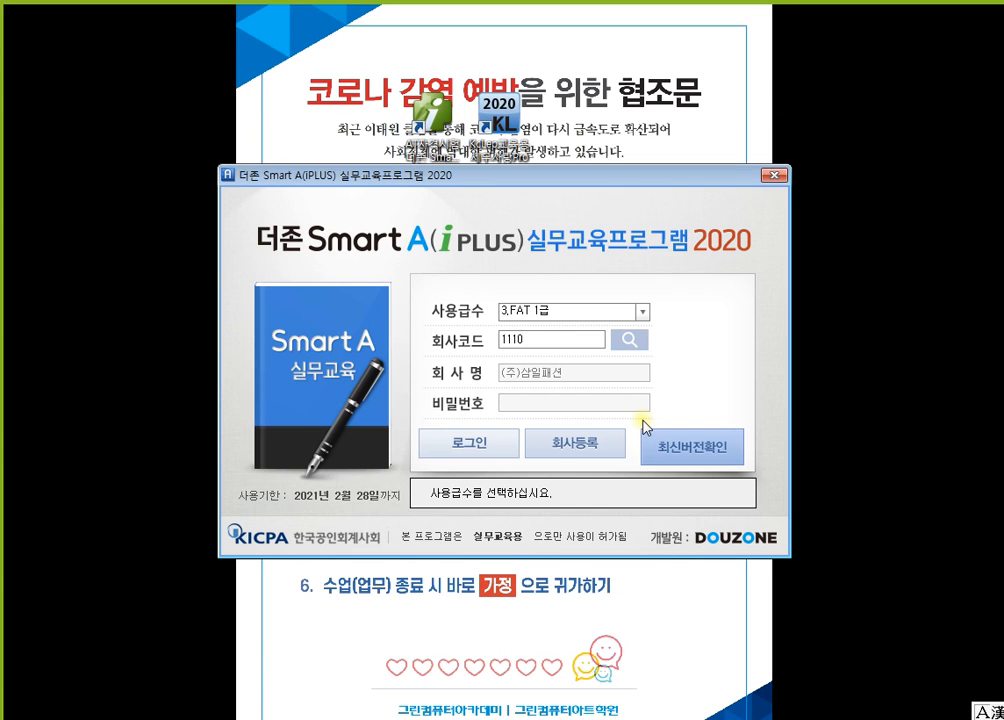
# Log in to 더존 Smart A with 사용급수 TAT 1급 and (주)미래산업 as the company
pyautogui.moveTo(592, 190); pyautogui.dragTo(589, 119)
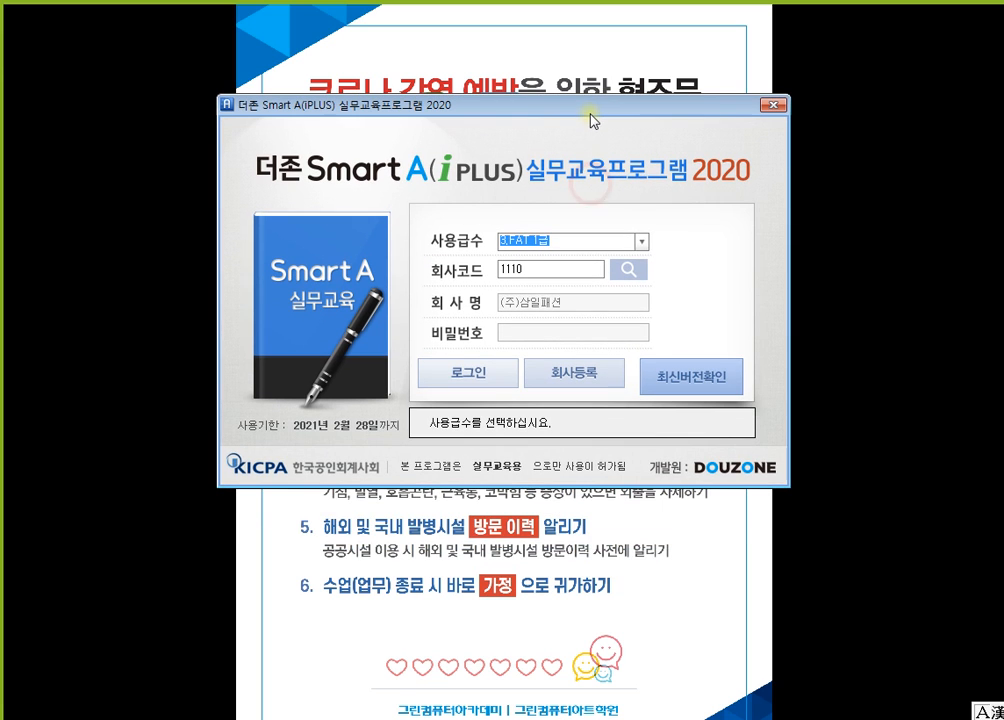
pyautogui.click(641, 241)
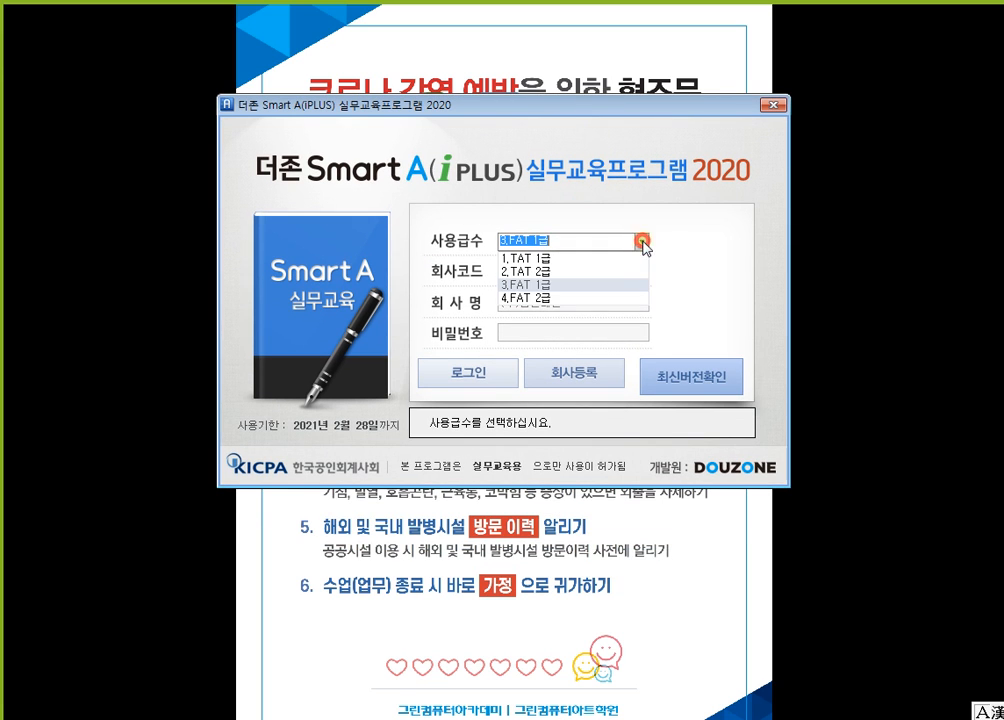
pyautogui.click(601, 271)
pyautogui.click(632, 268)
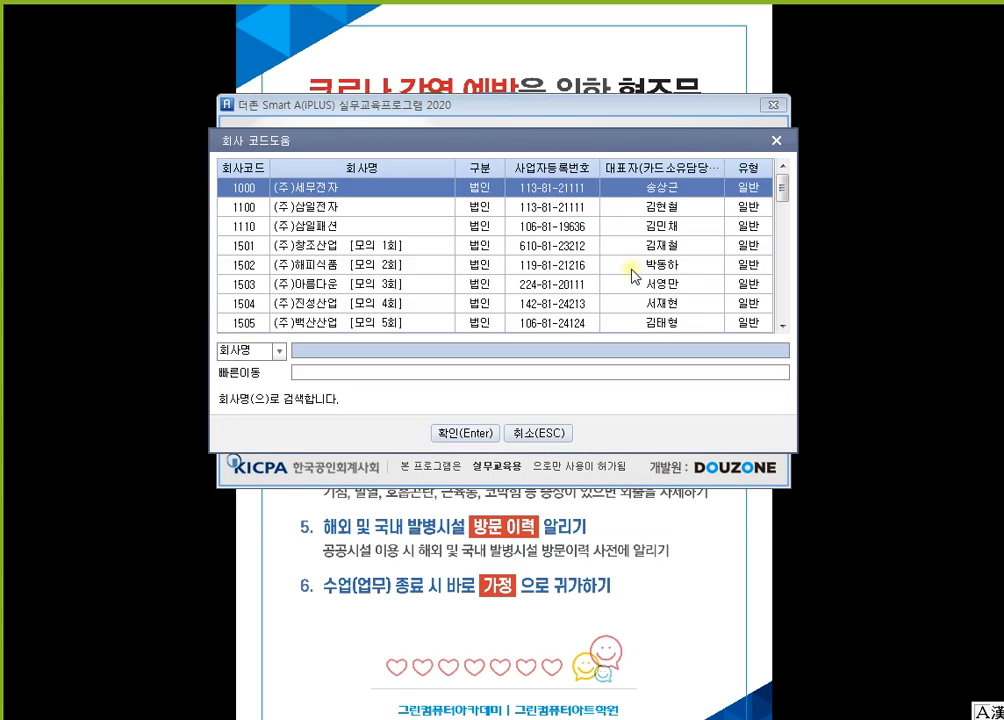
pyautogui.scroll(-10, 352, 285)
pyautogui.click(340, 324)
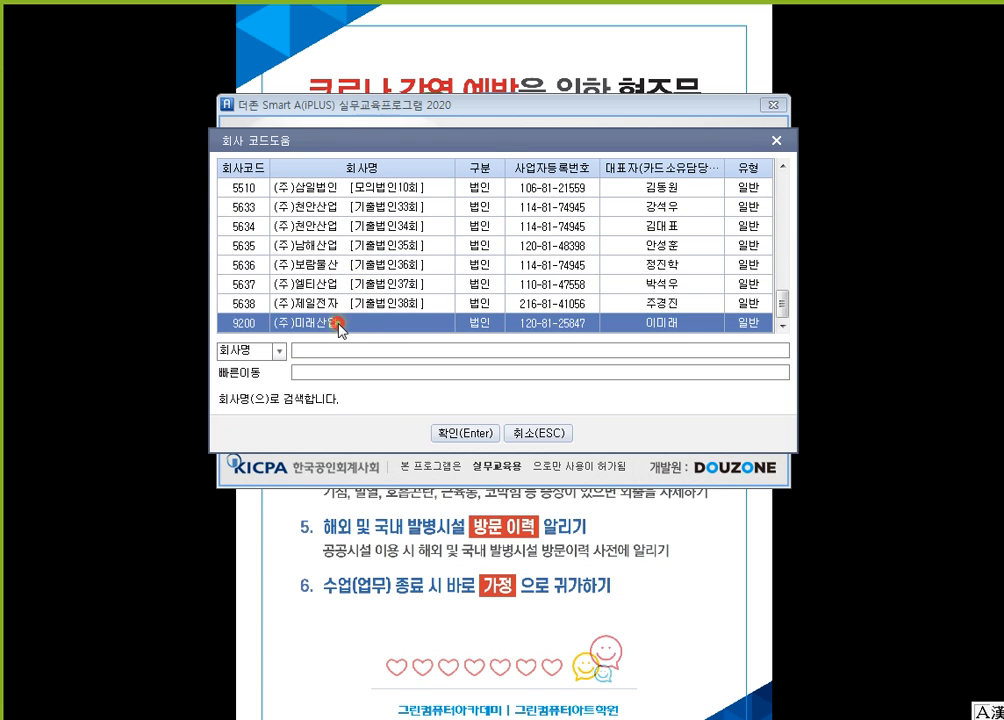
pyautogui.click(465, 433)
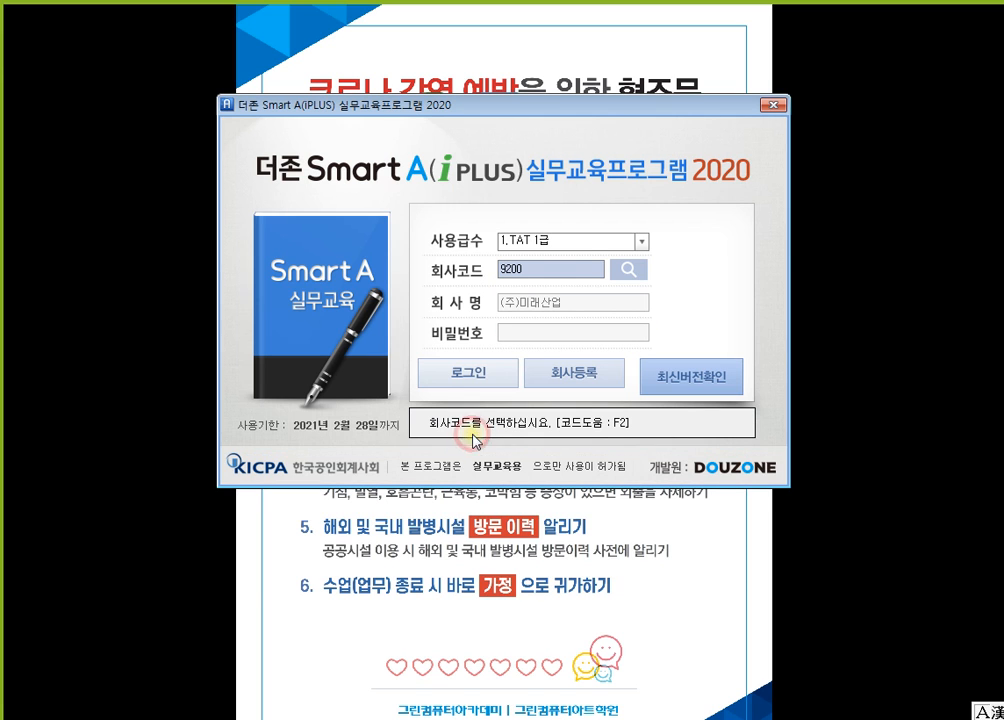
pyautogui.click(467, 373)
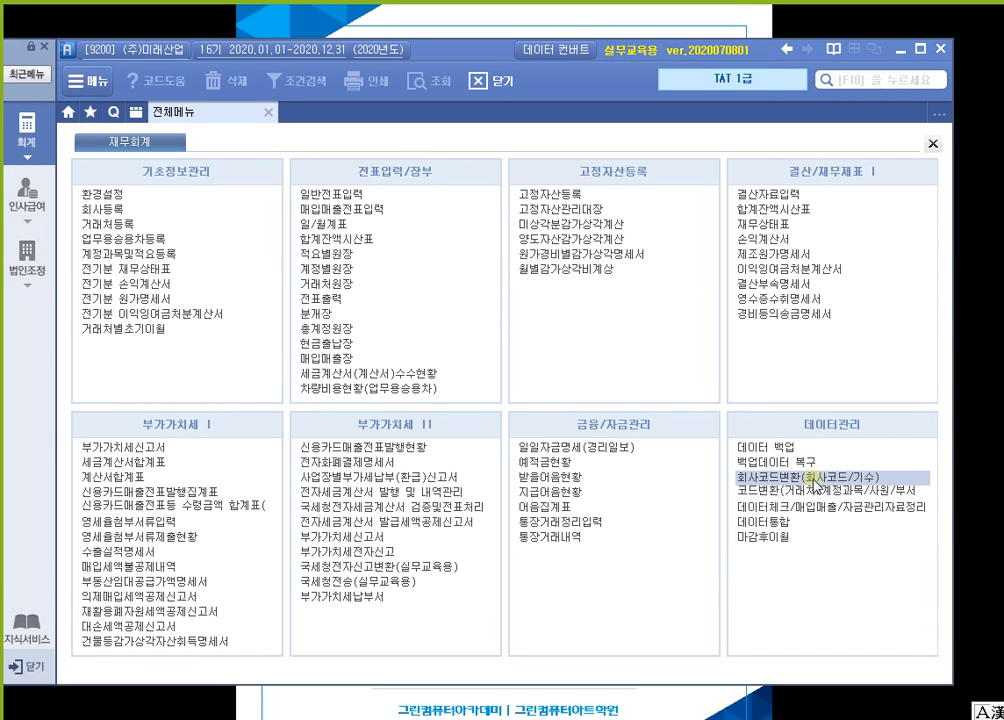
# Locate the 백업데이터 복구 function in the 데이터관리 group of 재무회계
pyautogui.click(813, 462)
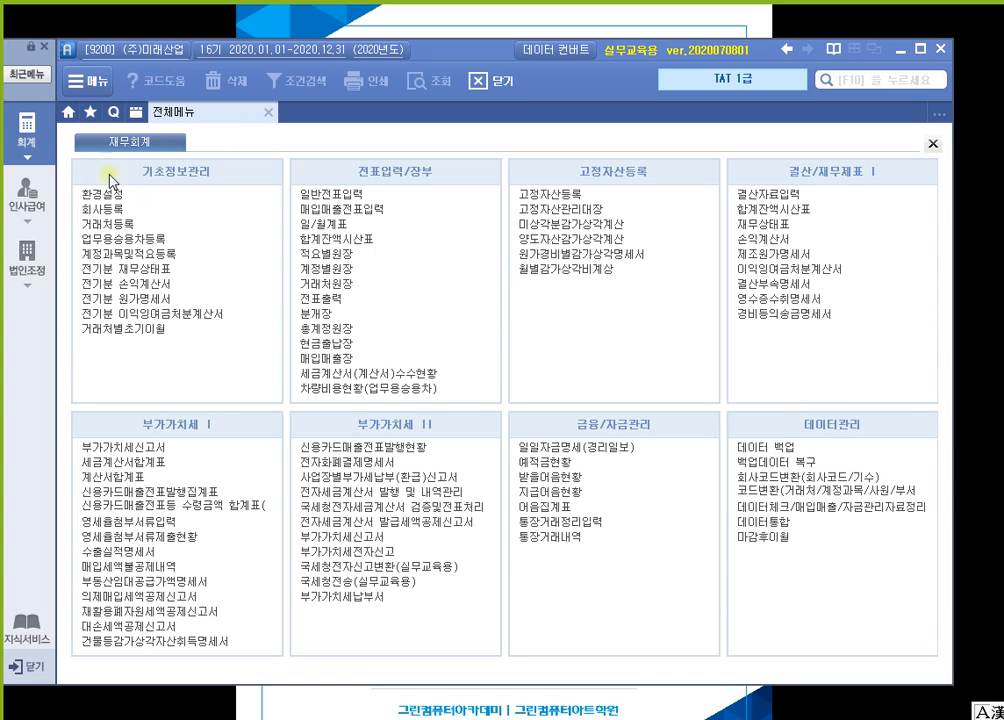
pyautogui.click(834, 463)
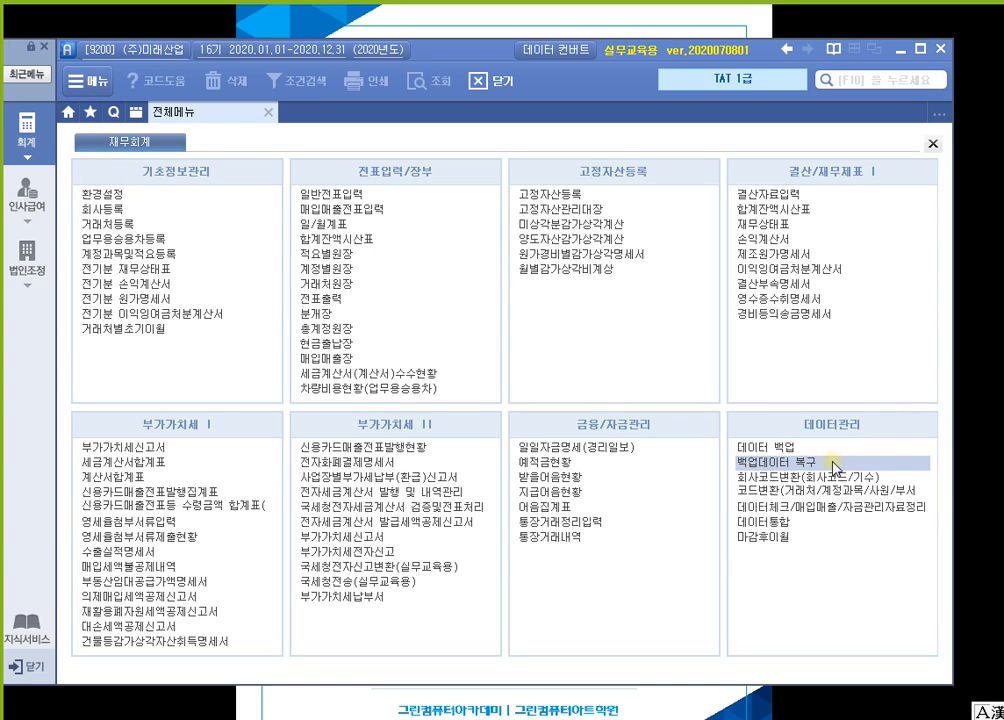
pyautogui.click(834, 463)
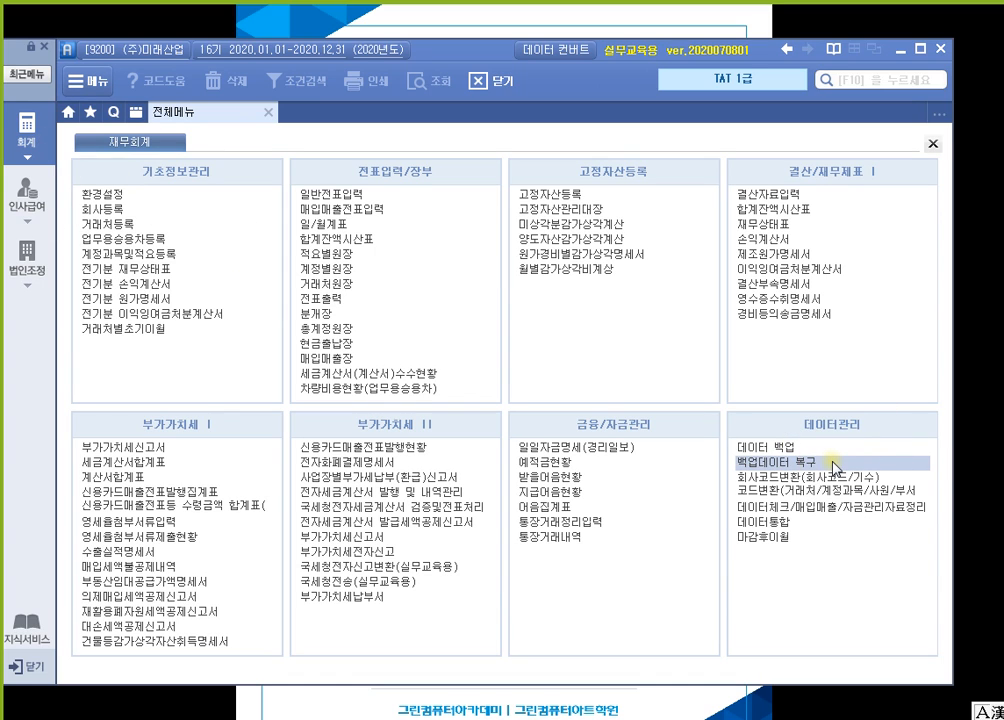